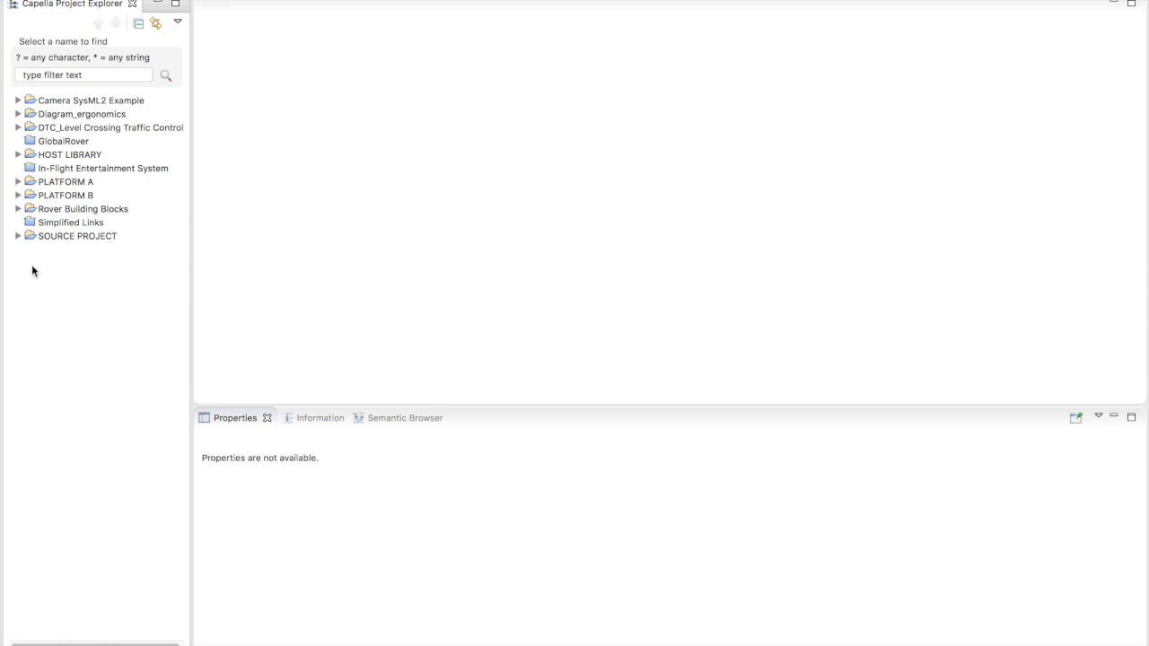
- Create a new Capella project named "Project 1" in the default location
right_click(32, 266)
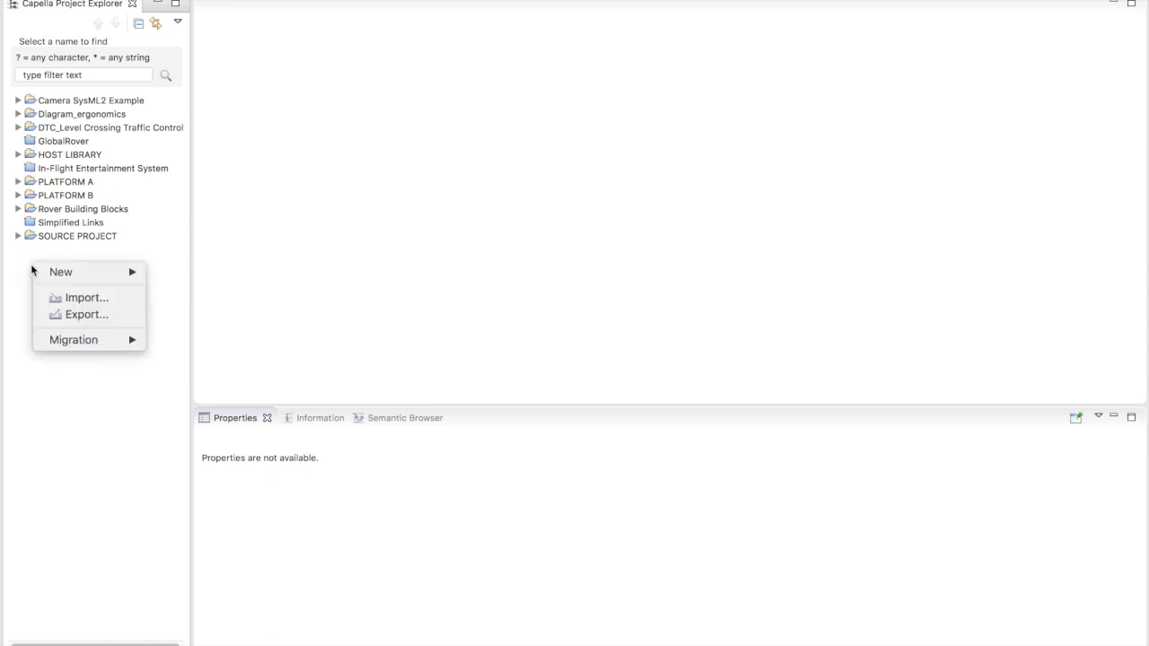
mouse_move(39, 270)
click(182, 333)
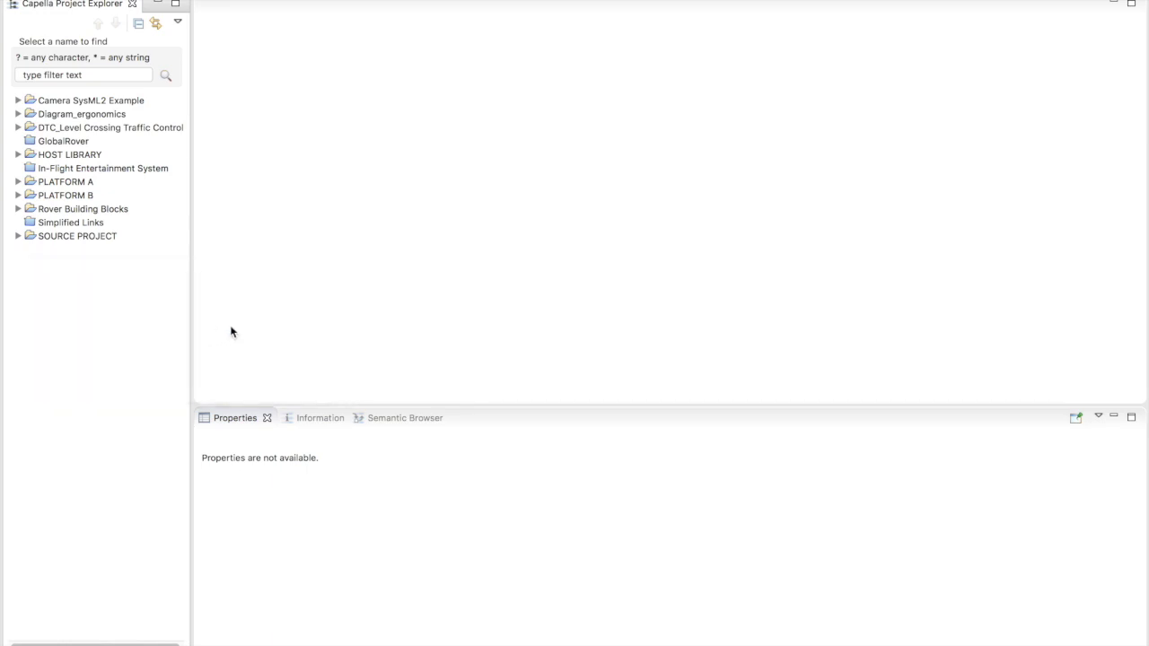
text(Project 1)
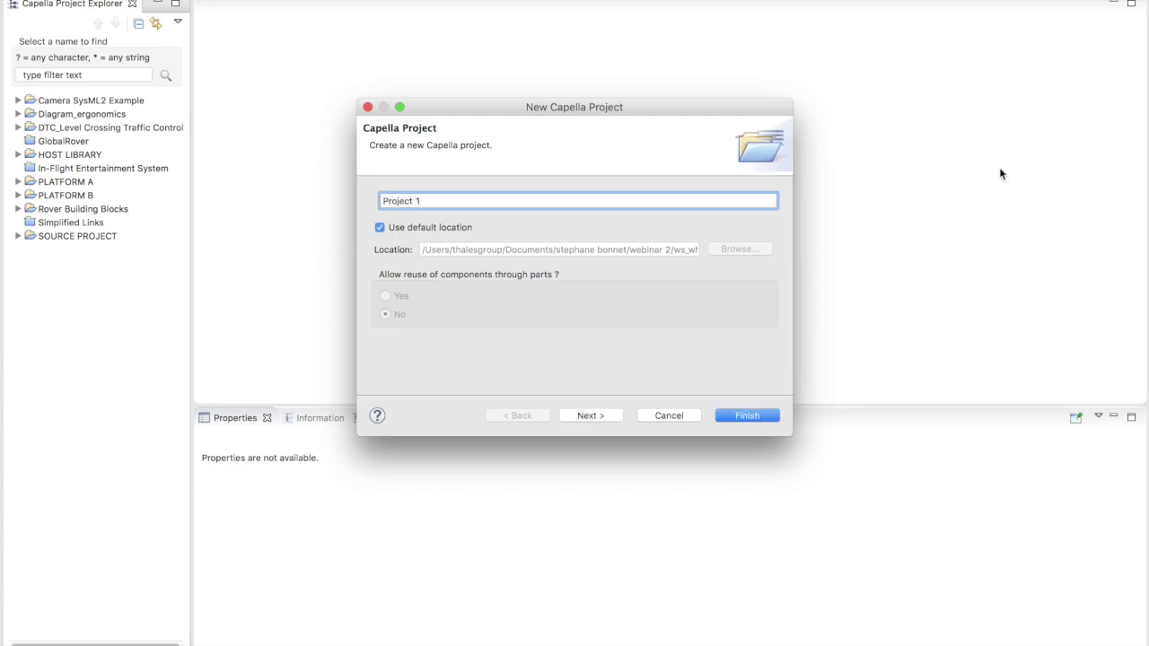
click(752, 415)
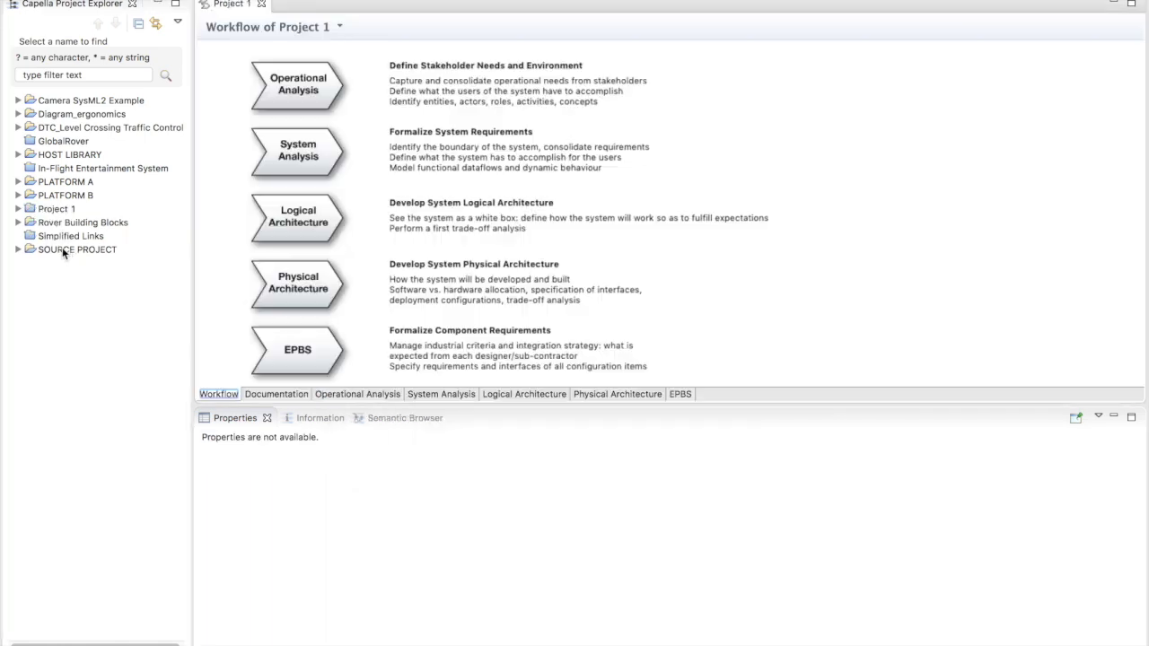
- Create a System Analysis Functional Dataflow Blank diagram in Project 1 with the default name "[SDFB] Root System Function"
click(320, 165)
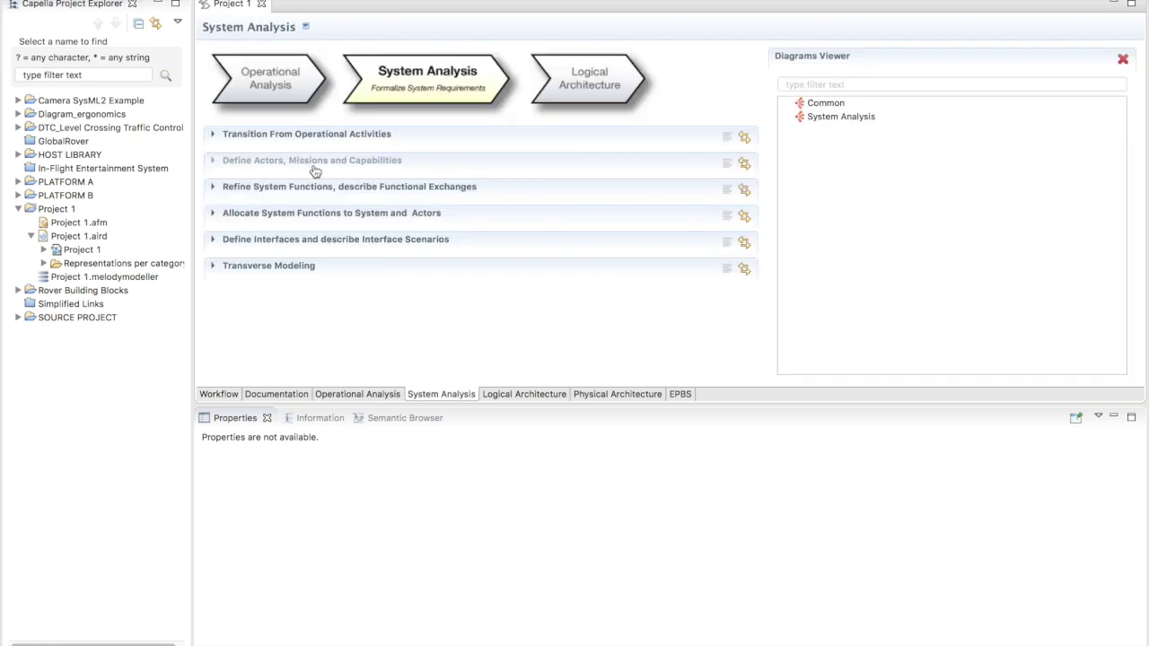
click(337, 188)
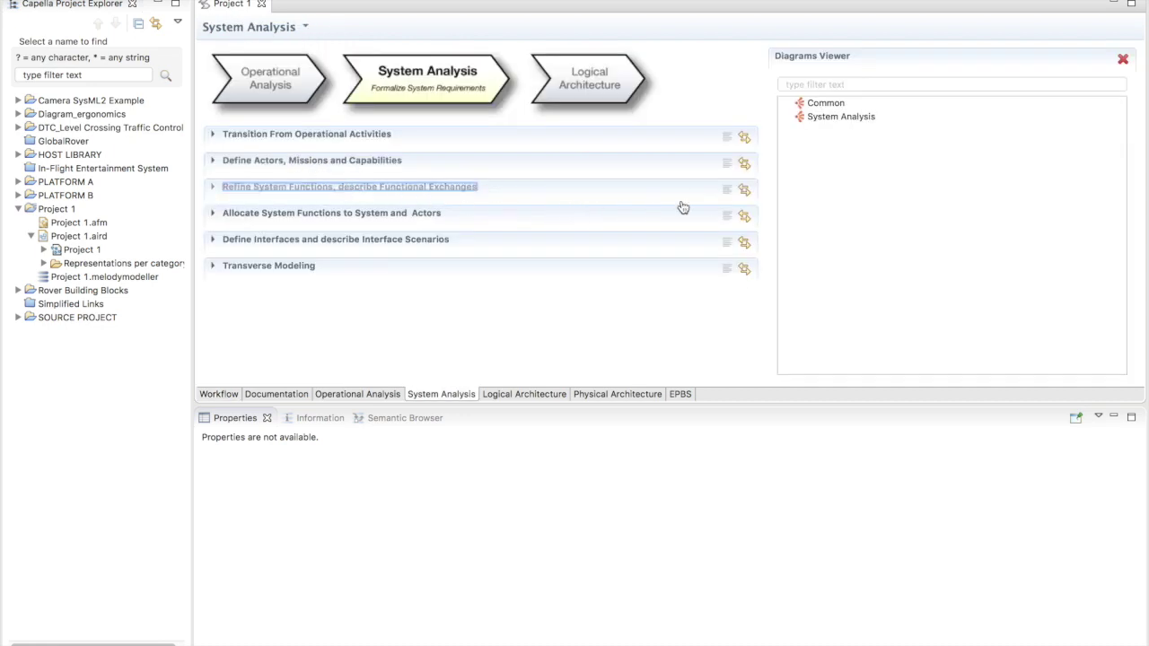
click(348, 272)
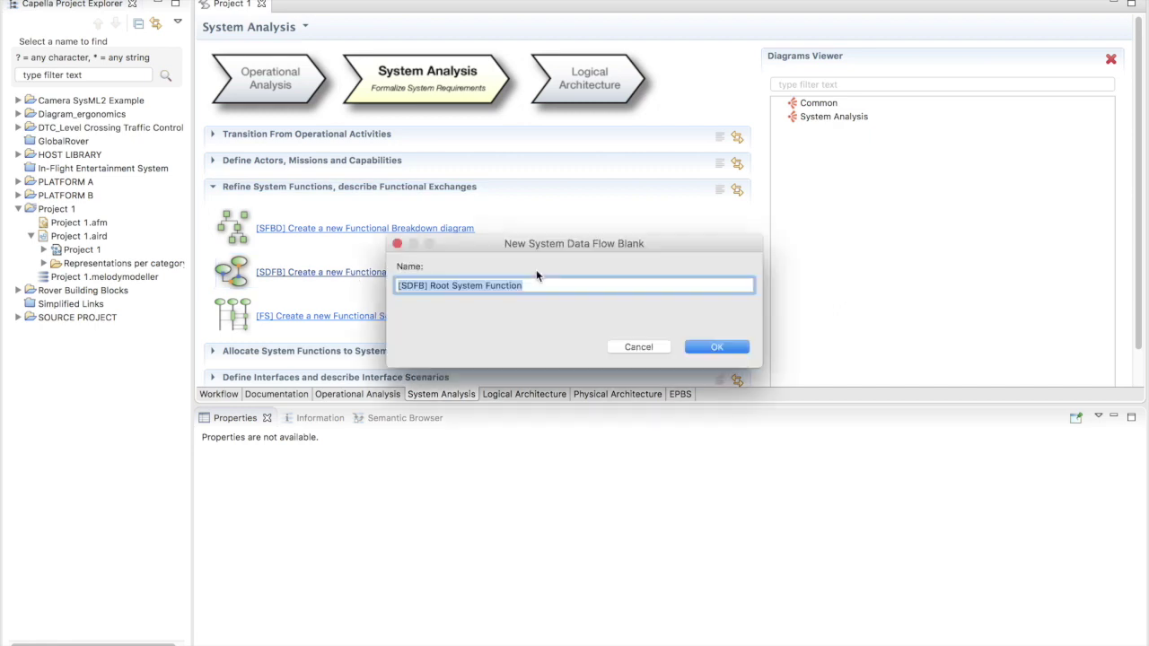
click(702, 346)
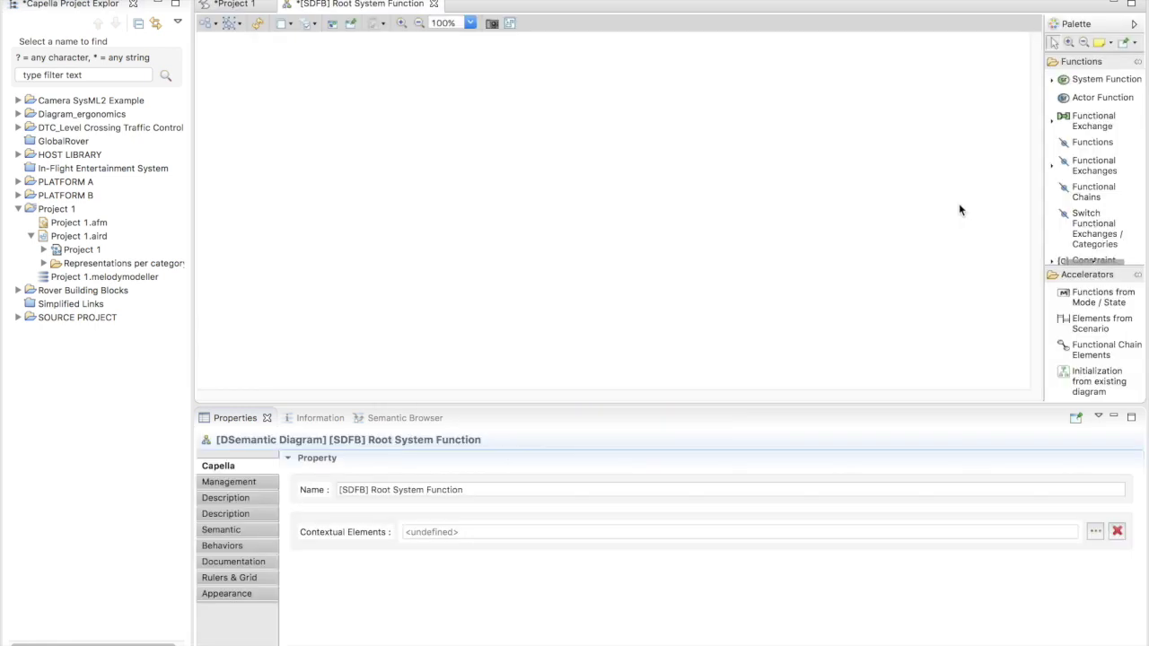
- Add two system functions side by side in the diagram and link the first to the second with a functional exchange
click(1086, 78)
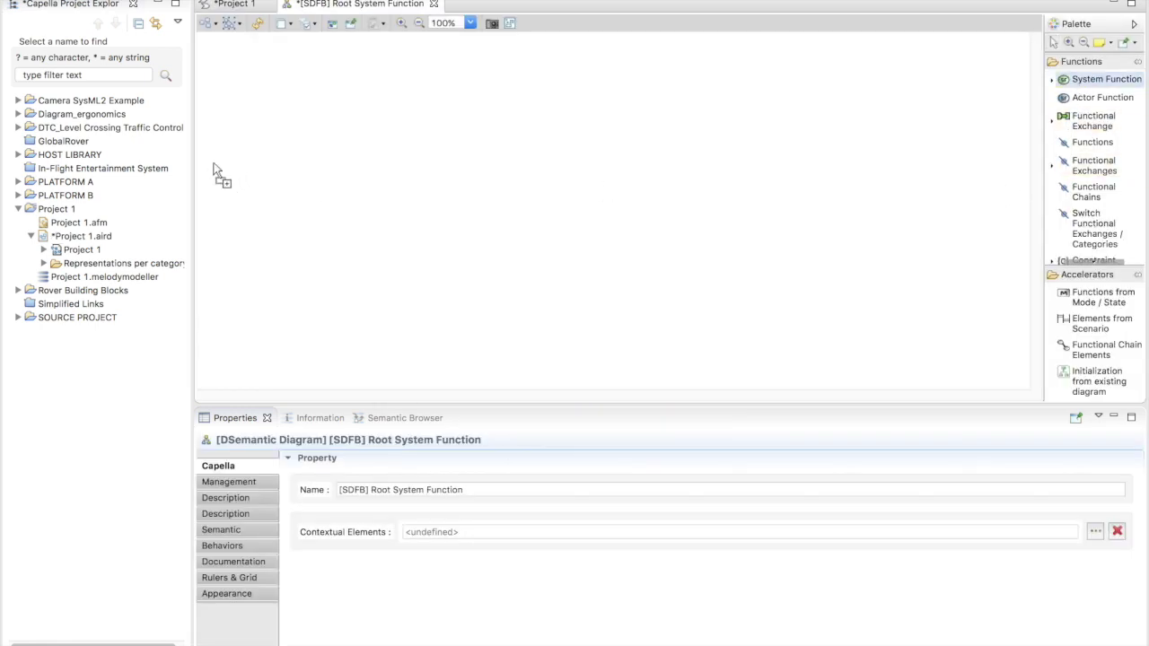
click(260, 105)
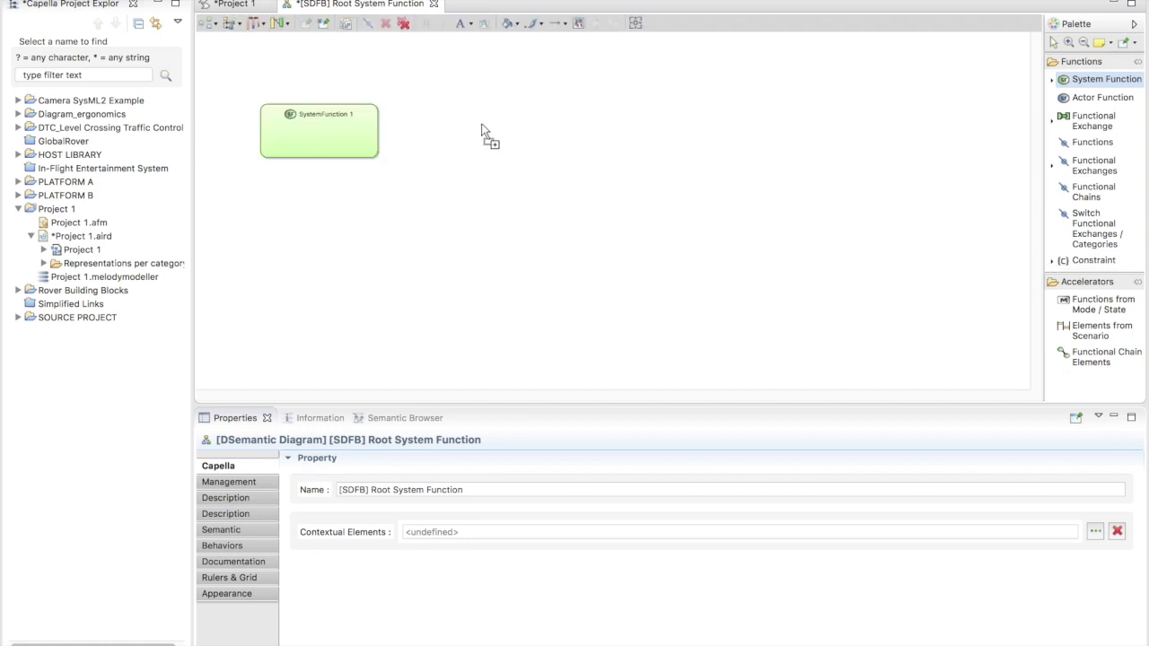
click(571, 106)
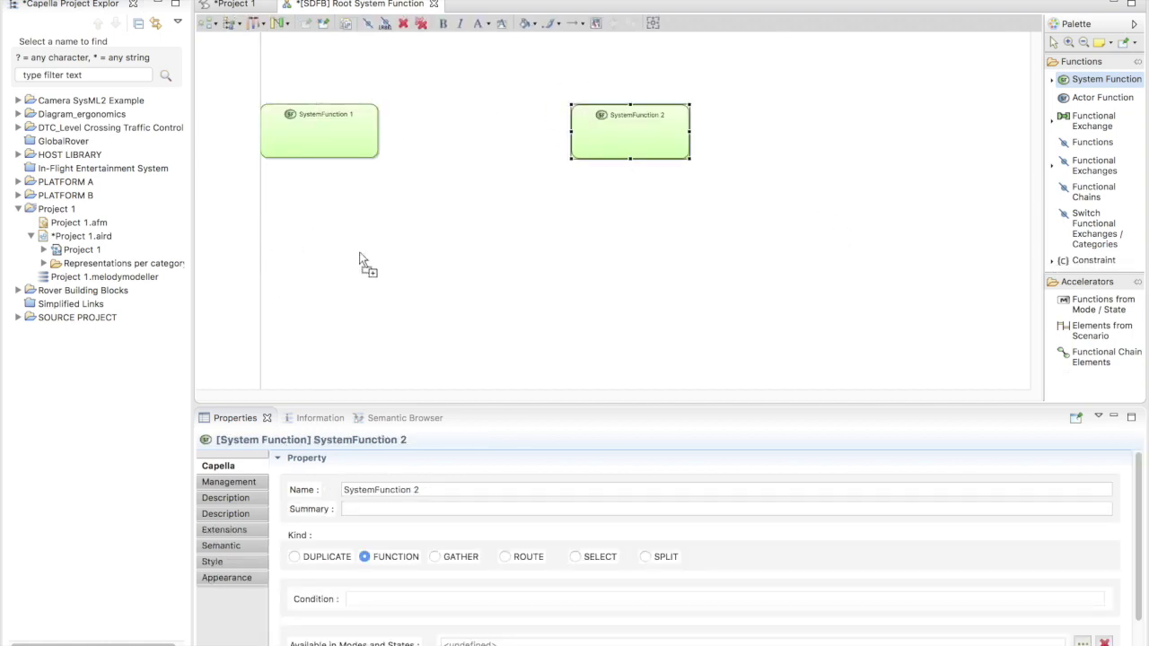
click(1097, 122)
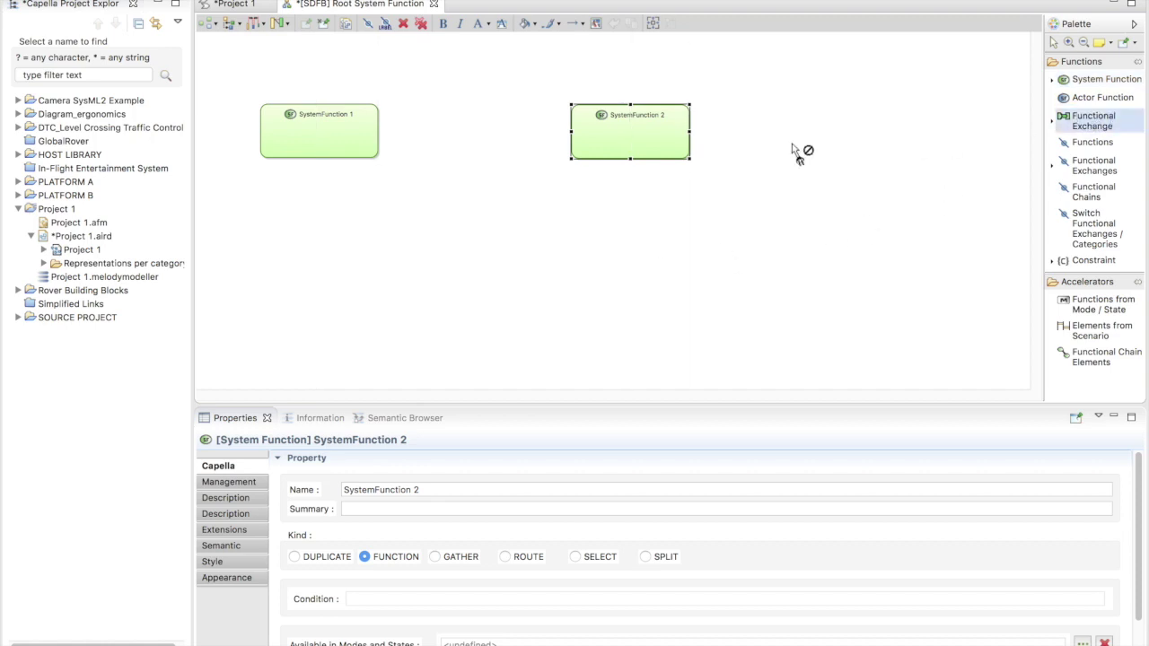
click(380, 134)
click(593, 129)
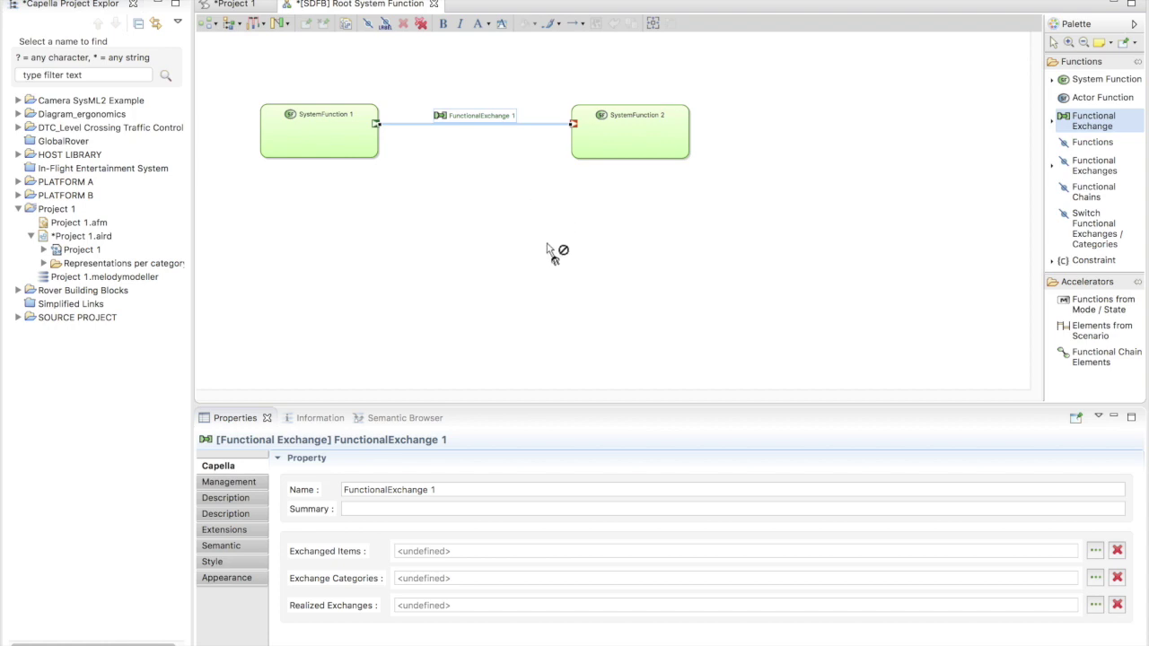
- Save Project 1 and close its Project 1.aird session
click(67, 238)
key(ctrl+s)
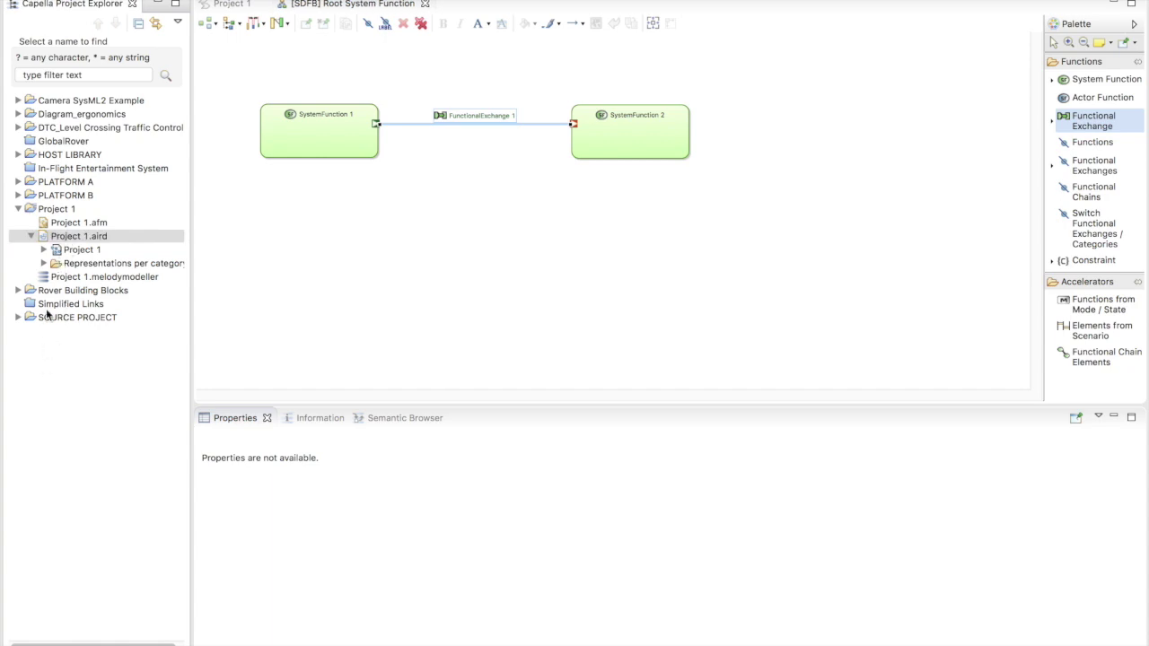
right_click(52, 239)
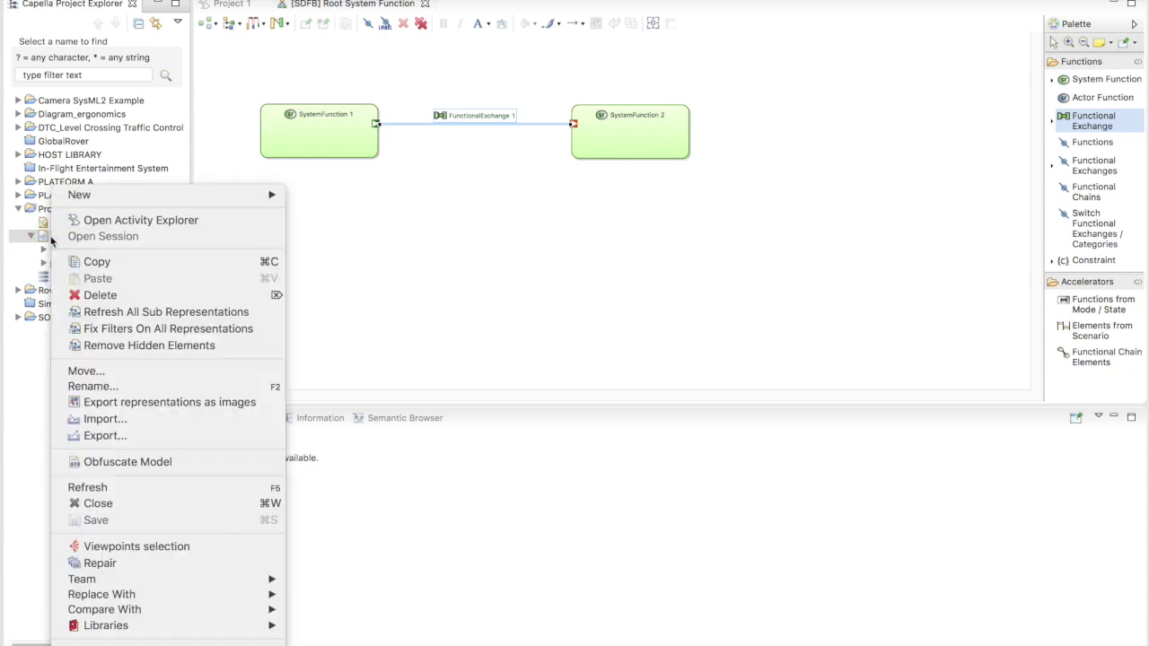
click(116, 507)
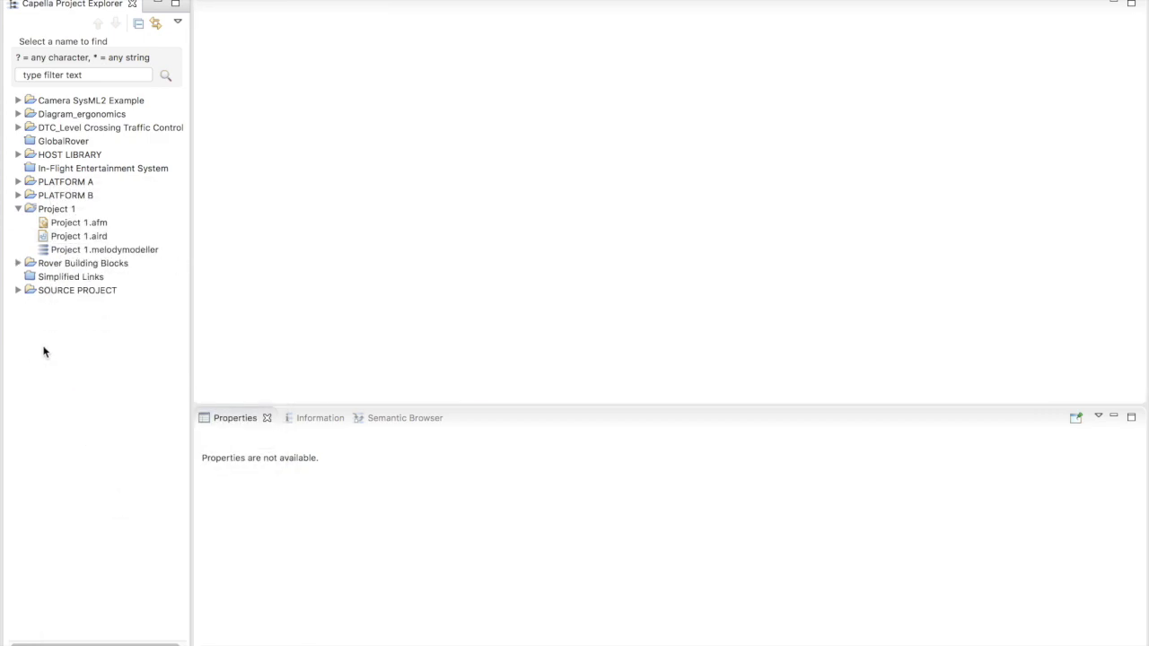
- Create a second Capella project named "Project 2" in the default location
right_click(43, 352)
mouse_move(90, 355)
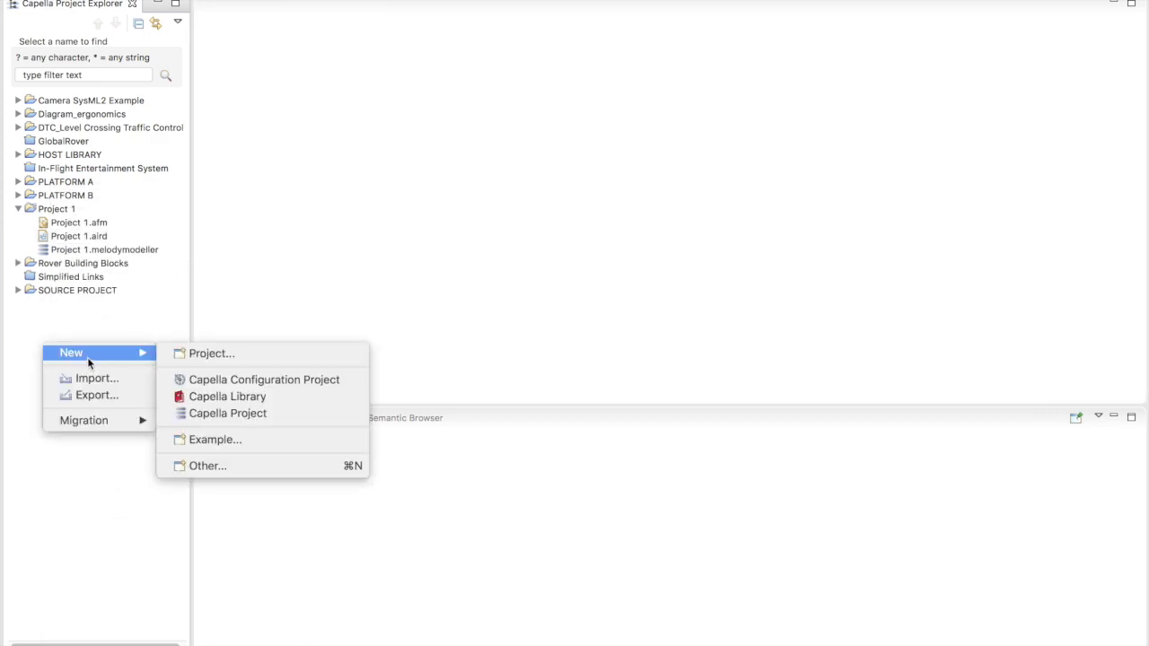
click(267, 419)
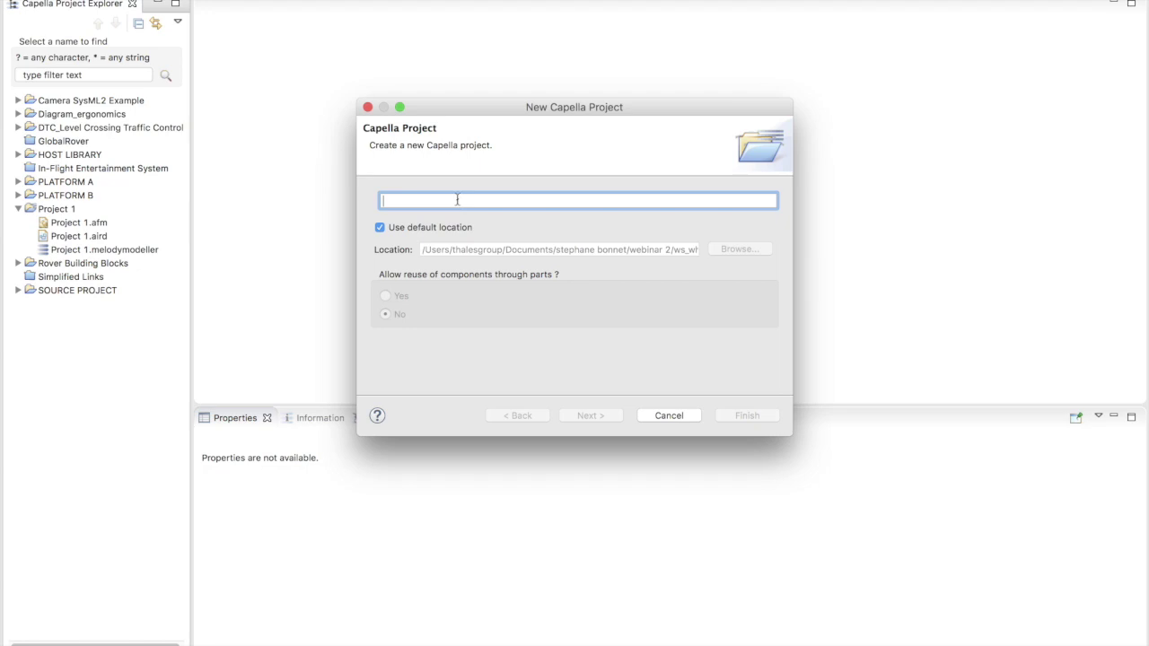
text(Project 2)
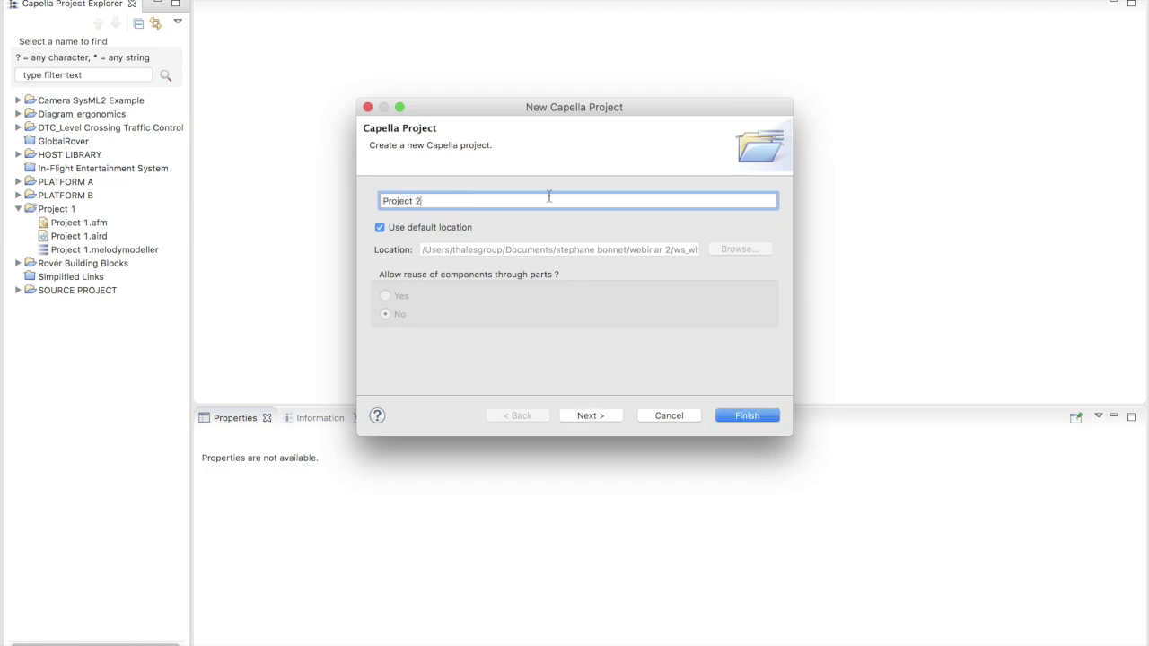
click(745, 416)
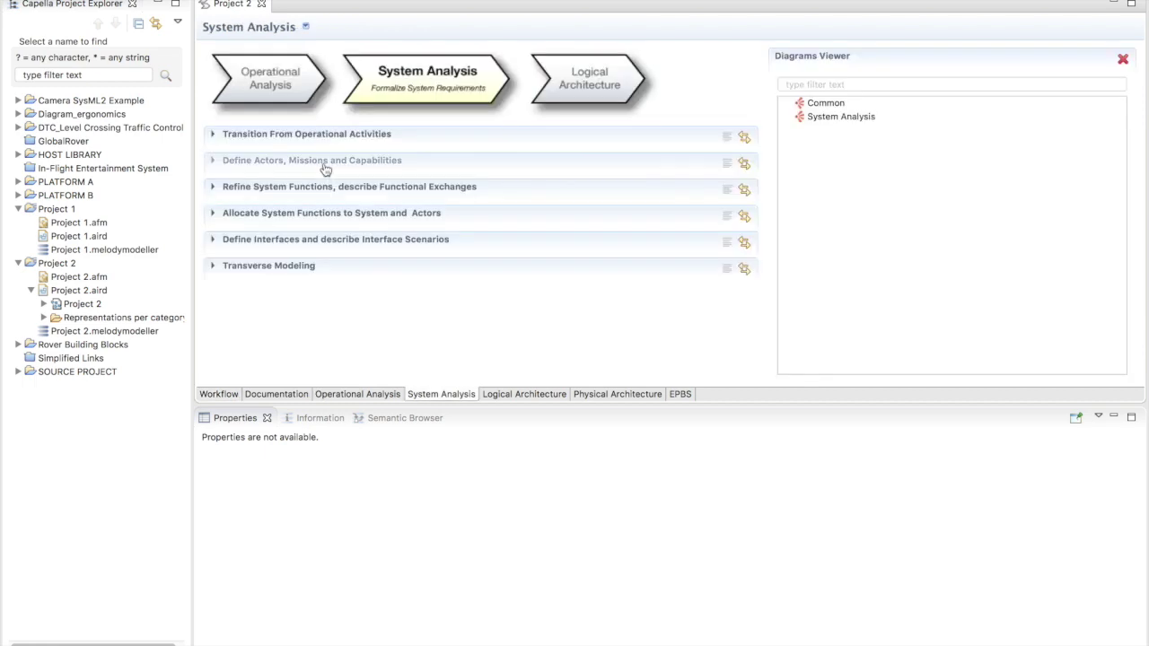
- Create a System Analysis Functional Dataflow Blank diagram in Project 2, keeping the default name "[SDFB] Root System Function"
click(332, 188)
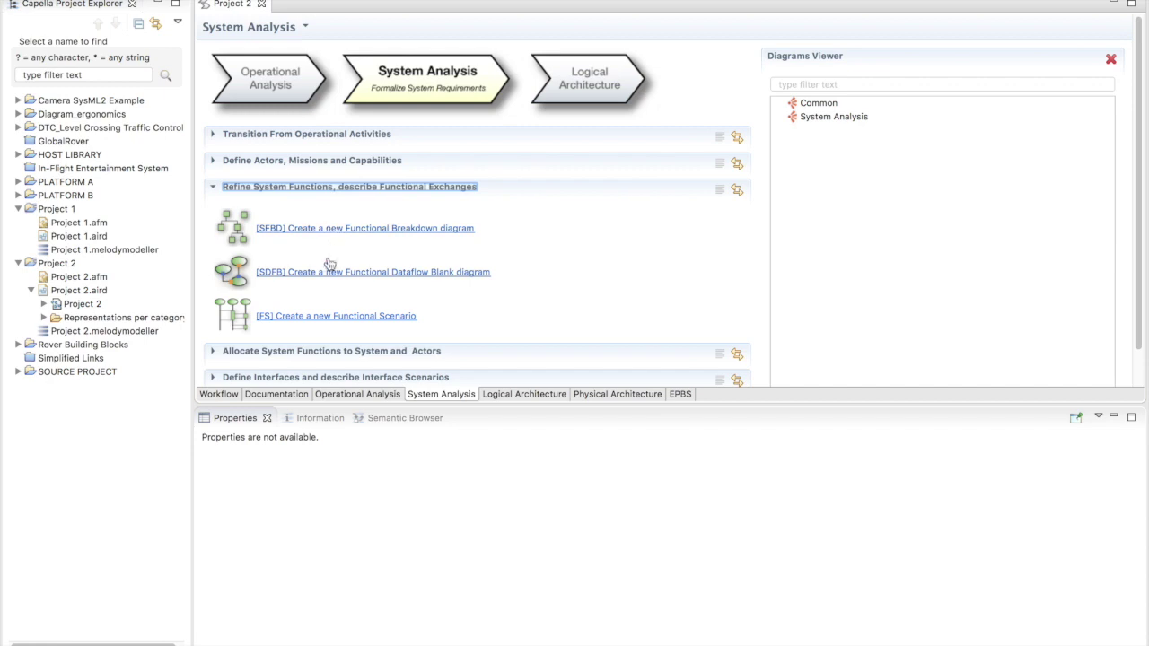
click(330, 273)
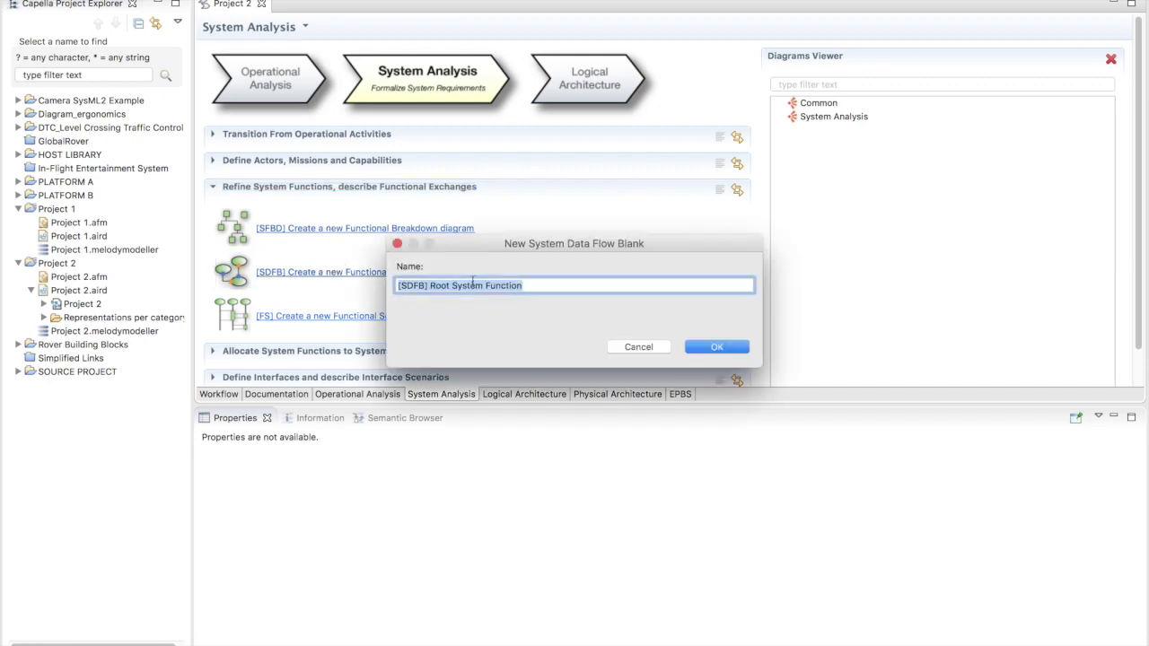
click(713, 347)
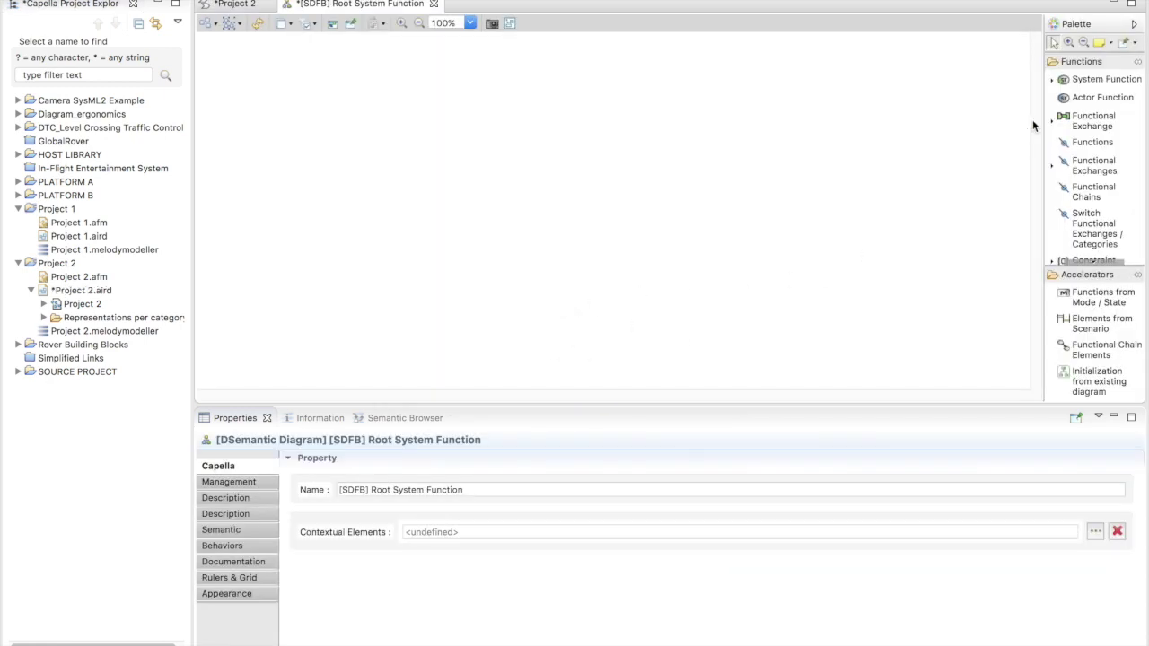
- Place two system functions side by side in Project 2's dataflow diagram
click(1097, 79)
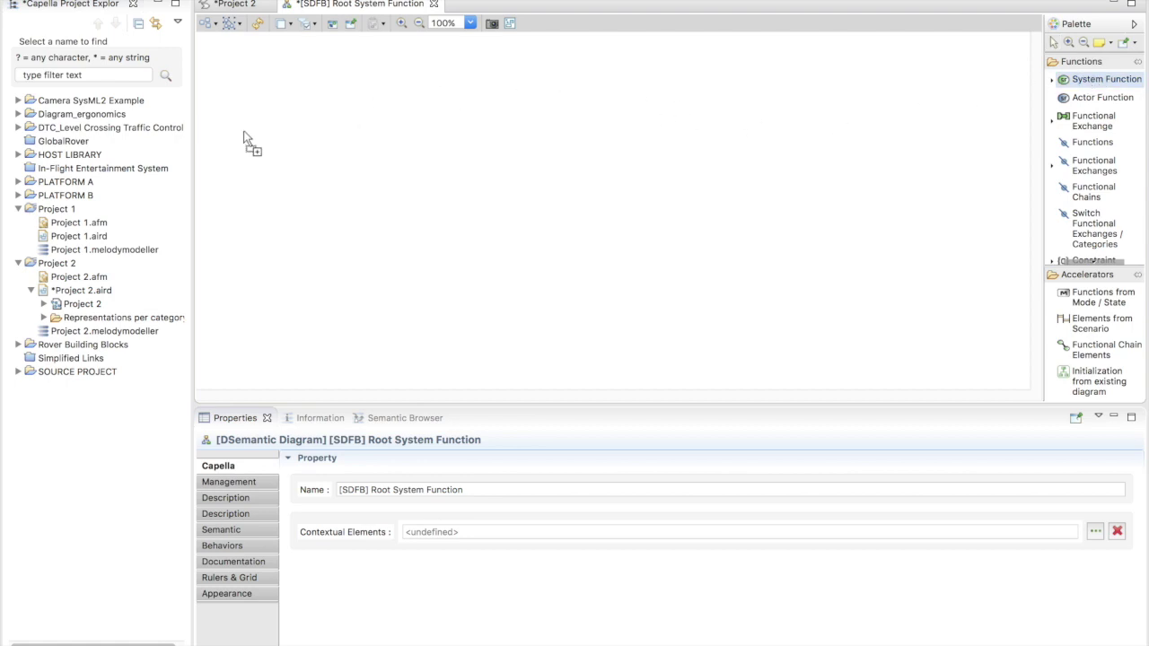
click(299, 111)
click(627, 112)
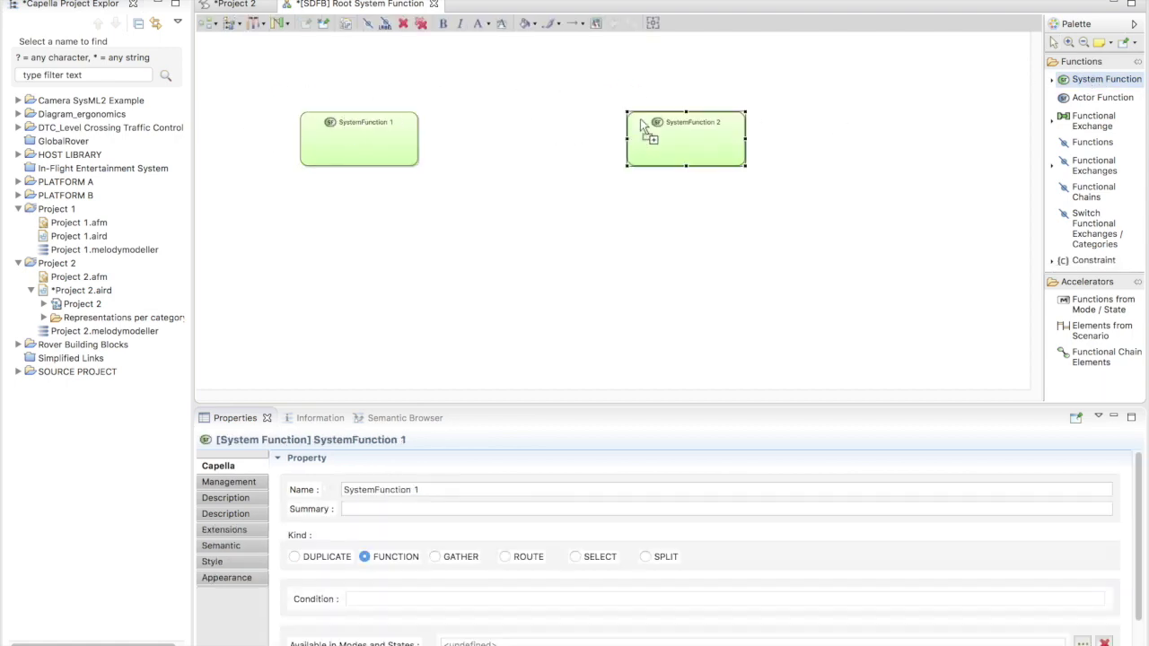
- Draw two parallel functional exchanges from SystemFunction 1 to SystemFunction 2
click(1106, 120)
click(412, 135)
click(652, 137)
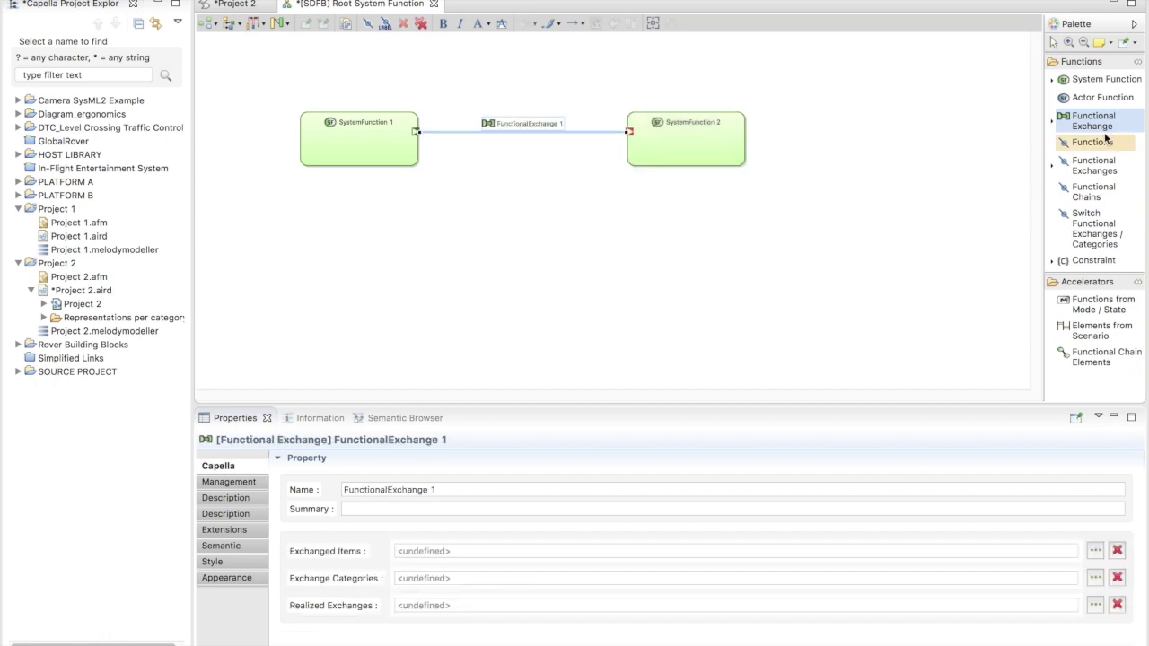
click(423, 163)
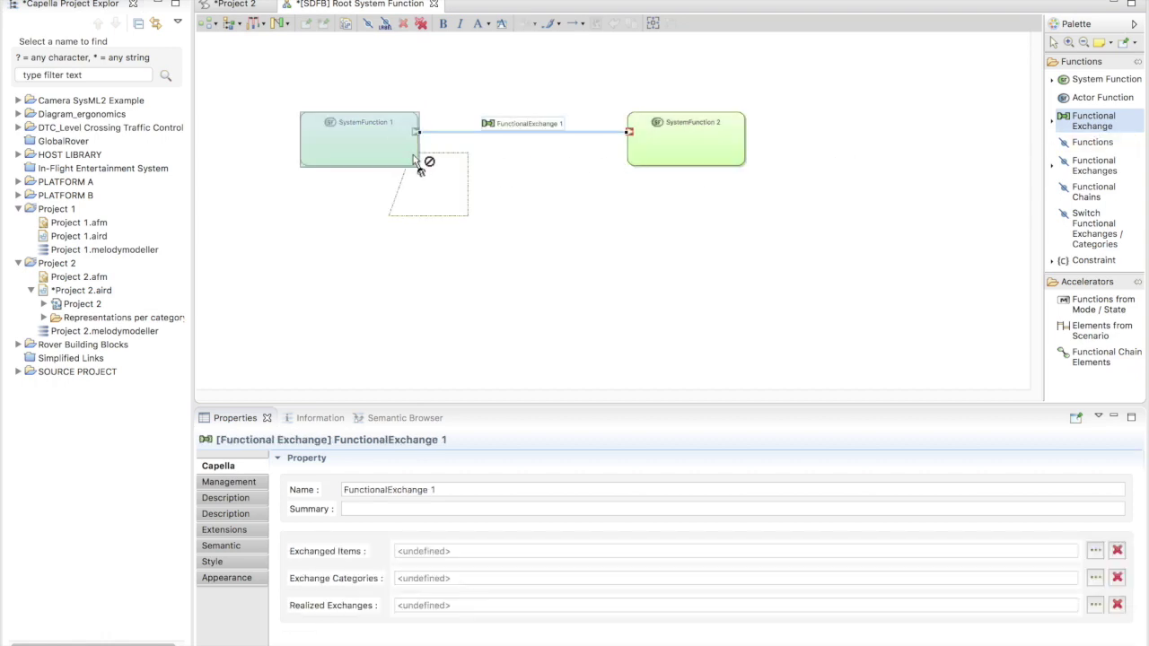
click(636, 163)
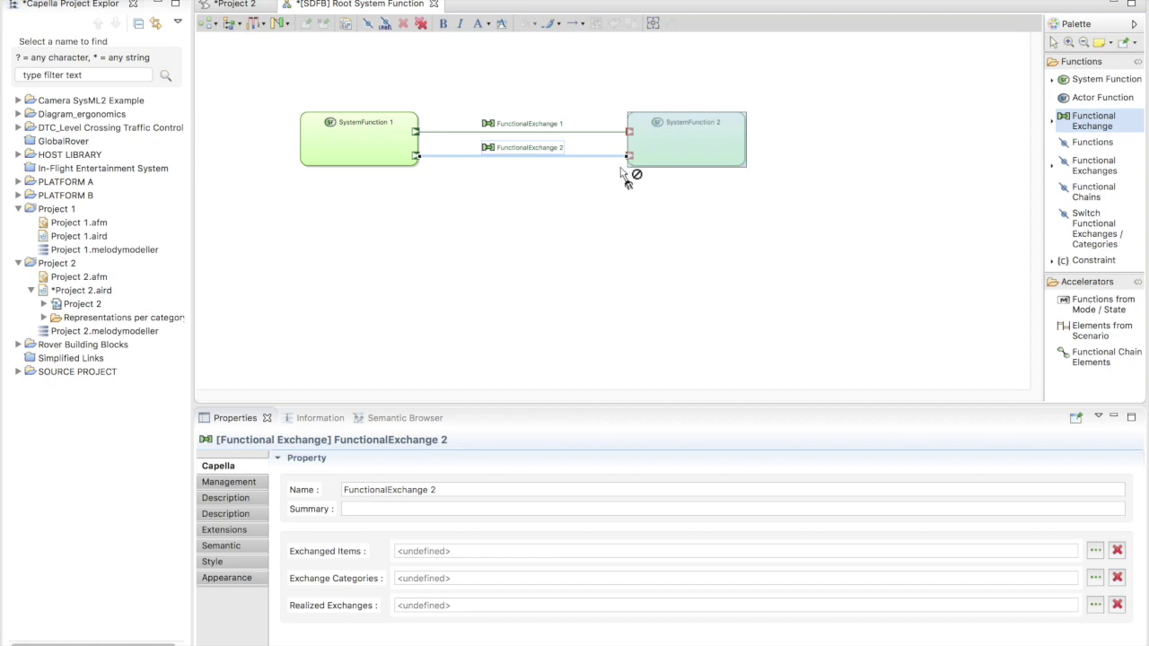
click(575, 182)
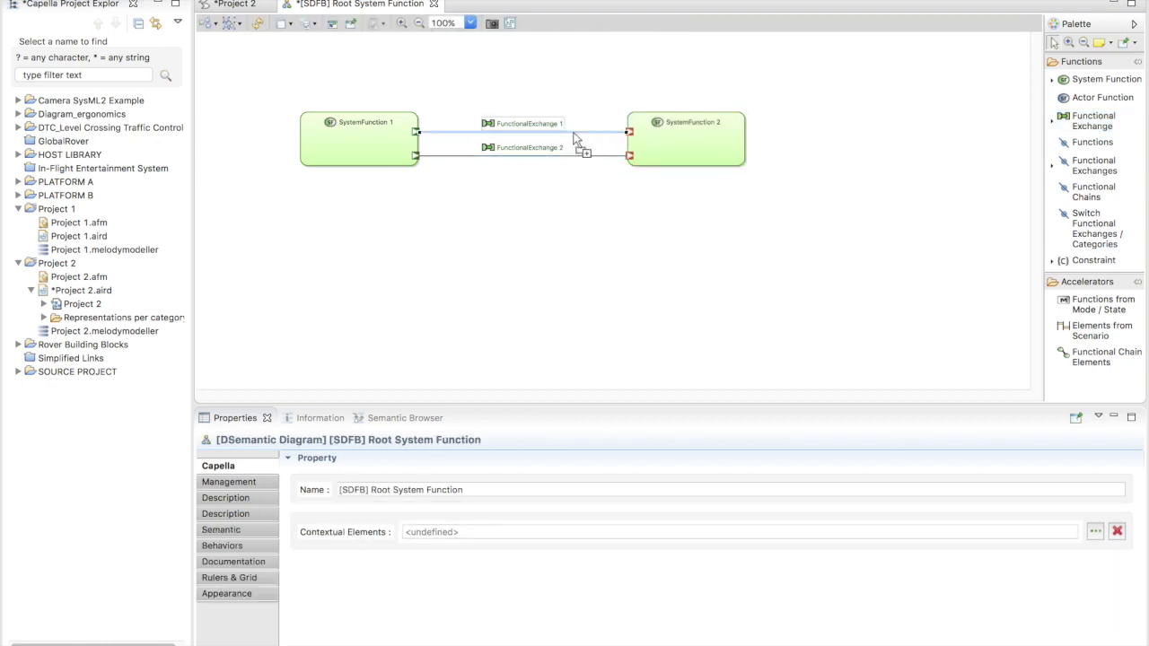
- Give FunctionalExchange 1 right-angled routing and reshape it into a raised path above both functions, with its vertical segments between them
click(574, 132)
click(584, 24)
click(606, 43)
drag(588, 136, 595, 72)
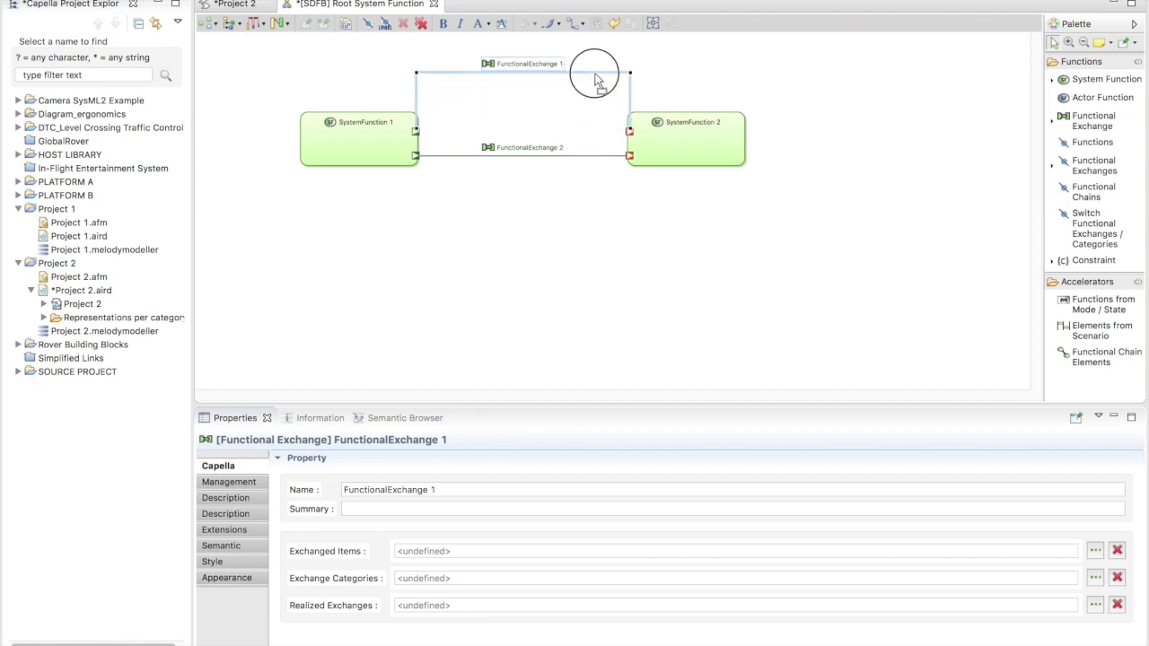
drag(411, 82, 452, 86)
click(424, 82)
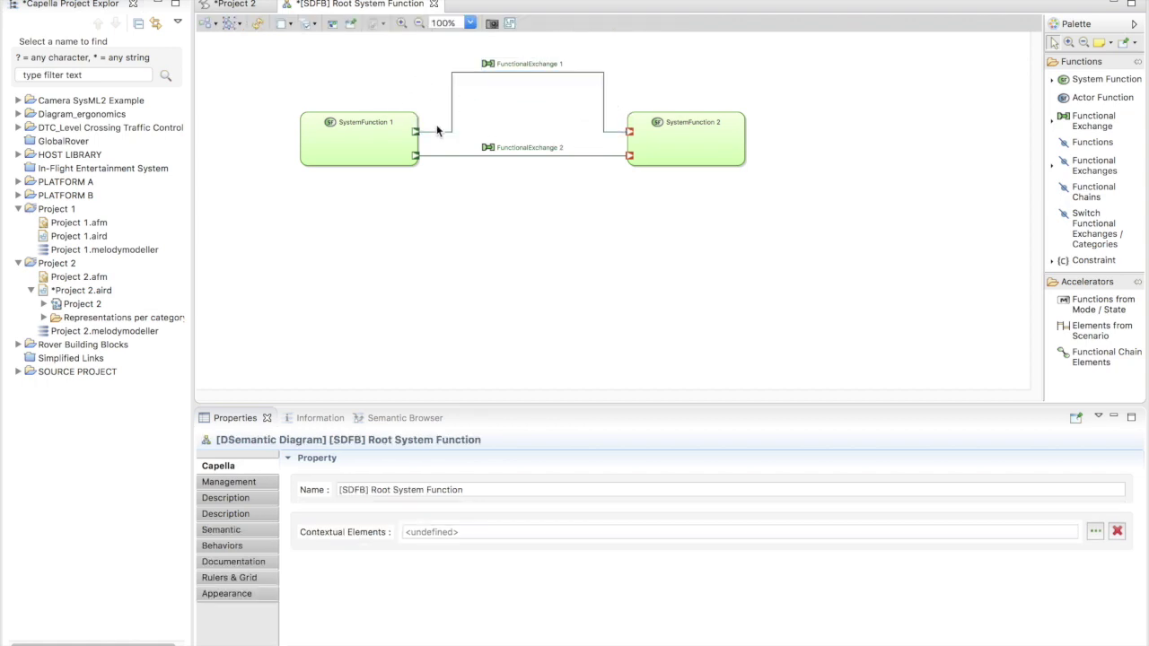
- Save Project 2 and close its Project 2.aird session
key(ctrl+s)
click(63, 293)
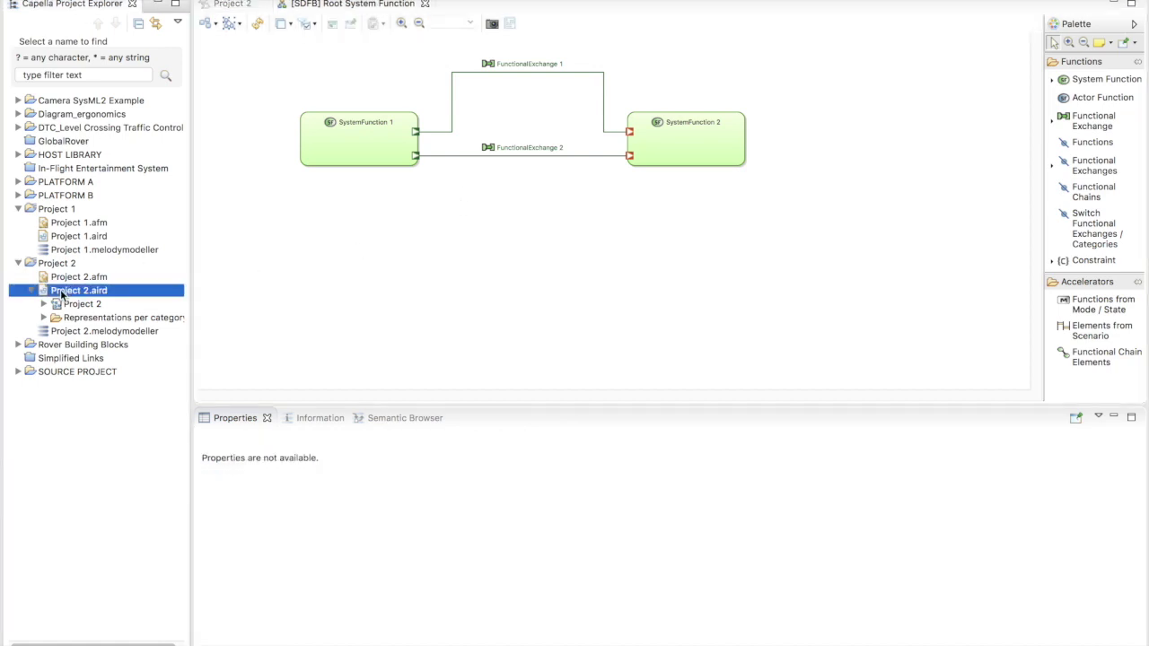
right_click(63, 293)
click(123, 494)
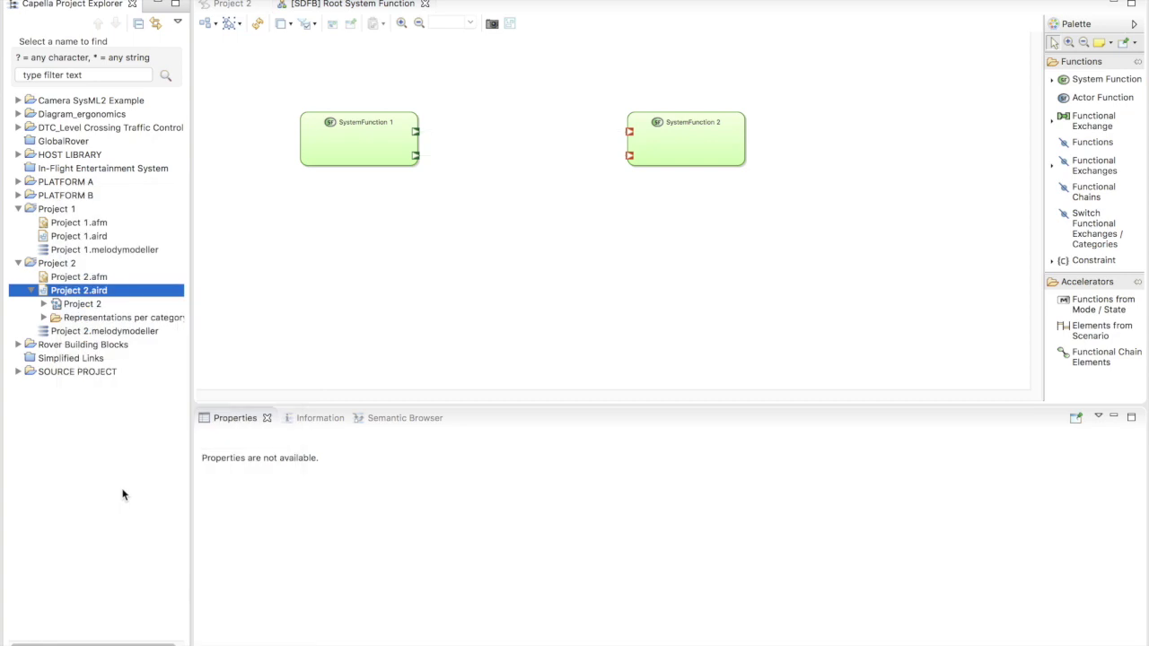
- Select Project 1.aird and Project 2.aird and start a comparison of each other as models
click(95, 294)
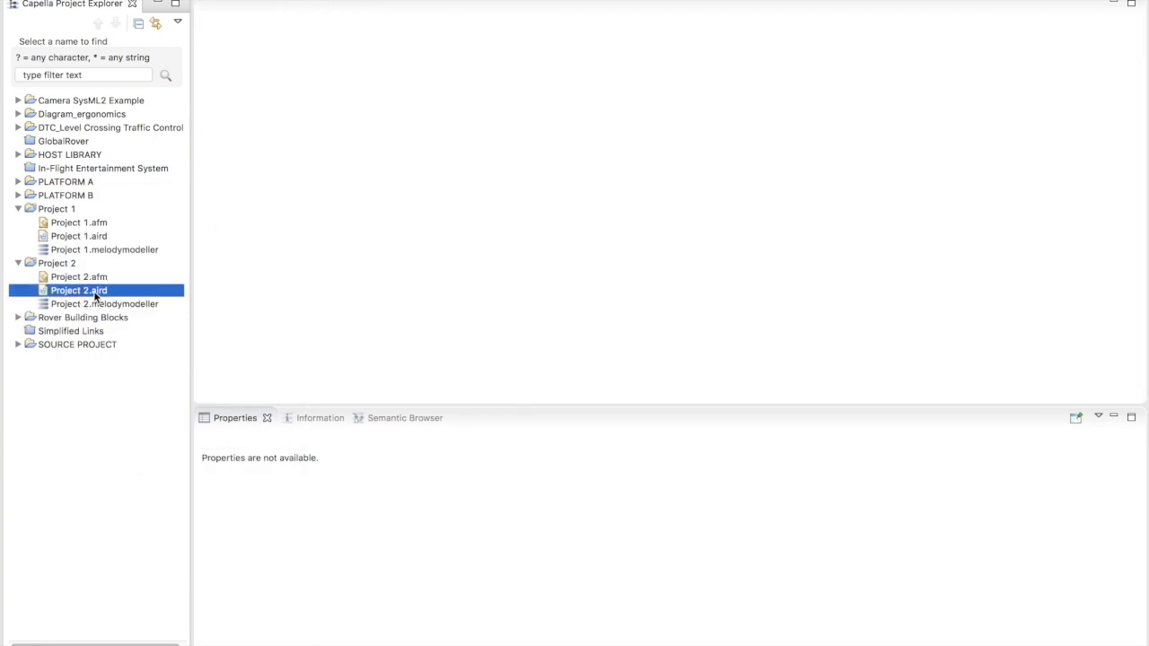
super+click(75, 236)
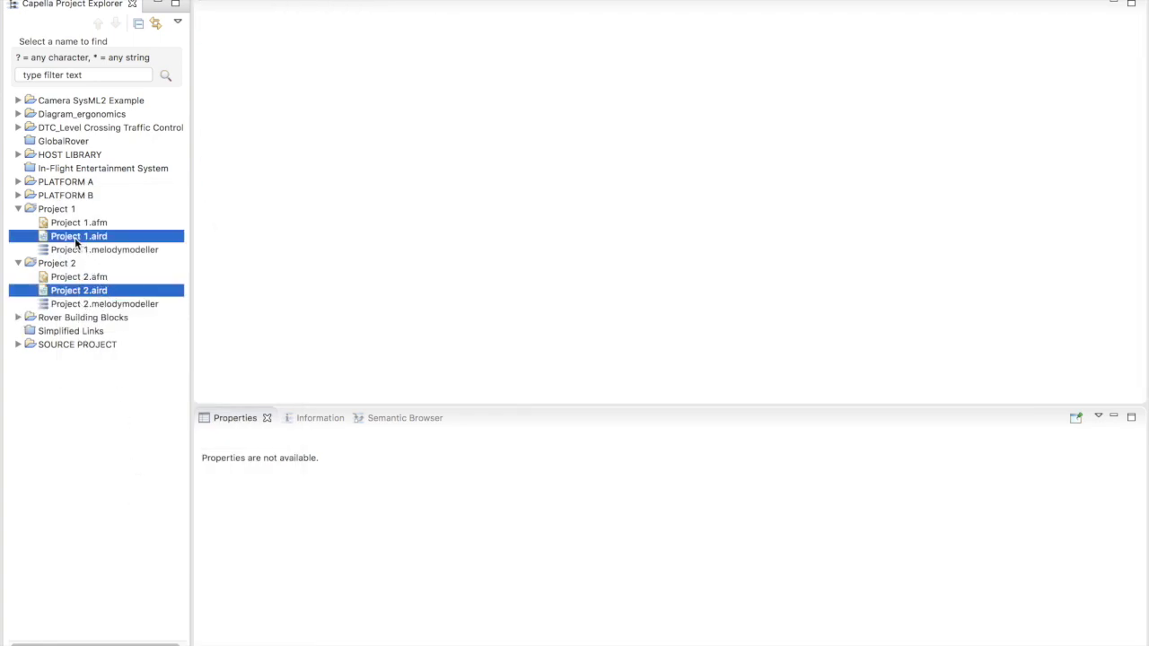
right_click(76, 237)
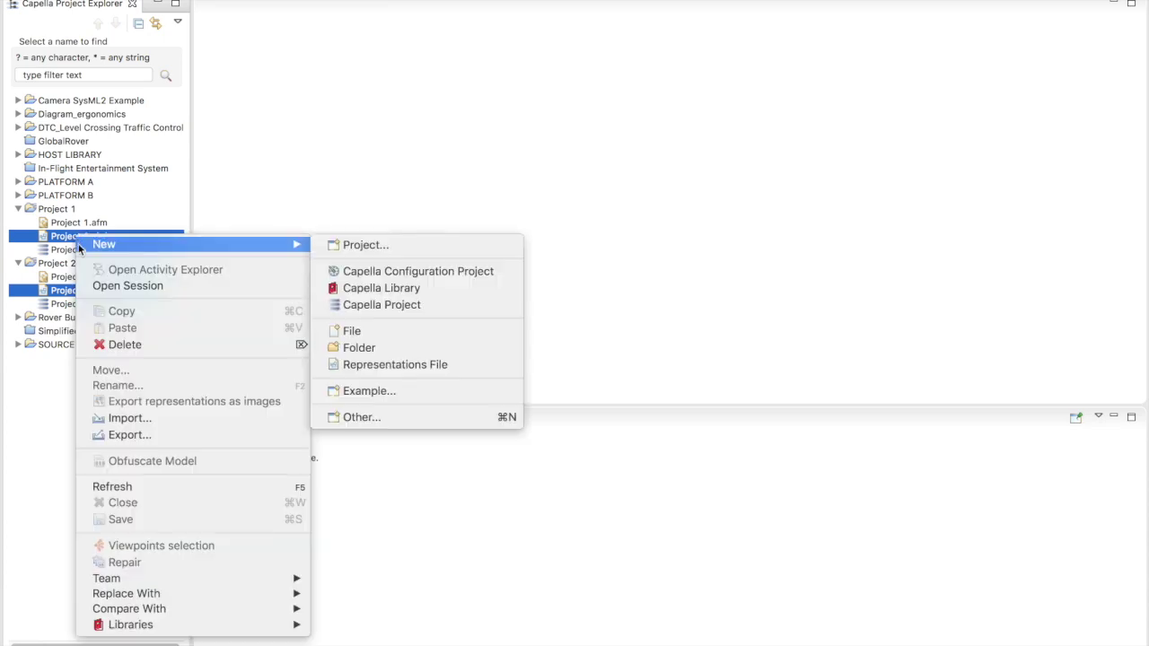
mouse_move(212, 611)
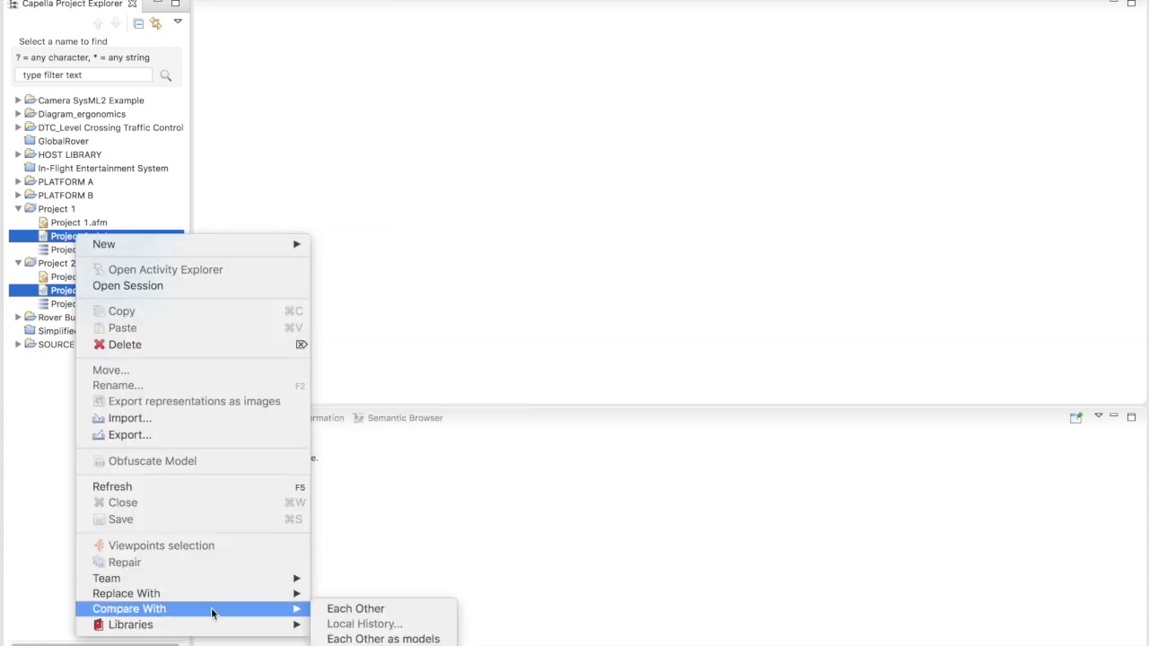
click(362, 639)
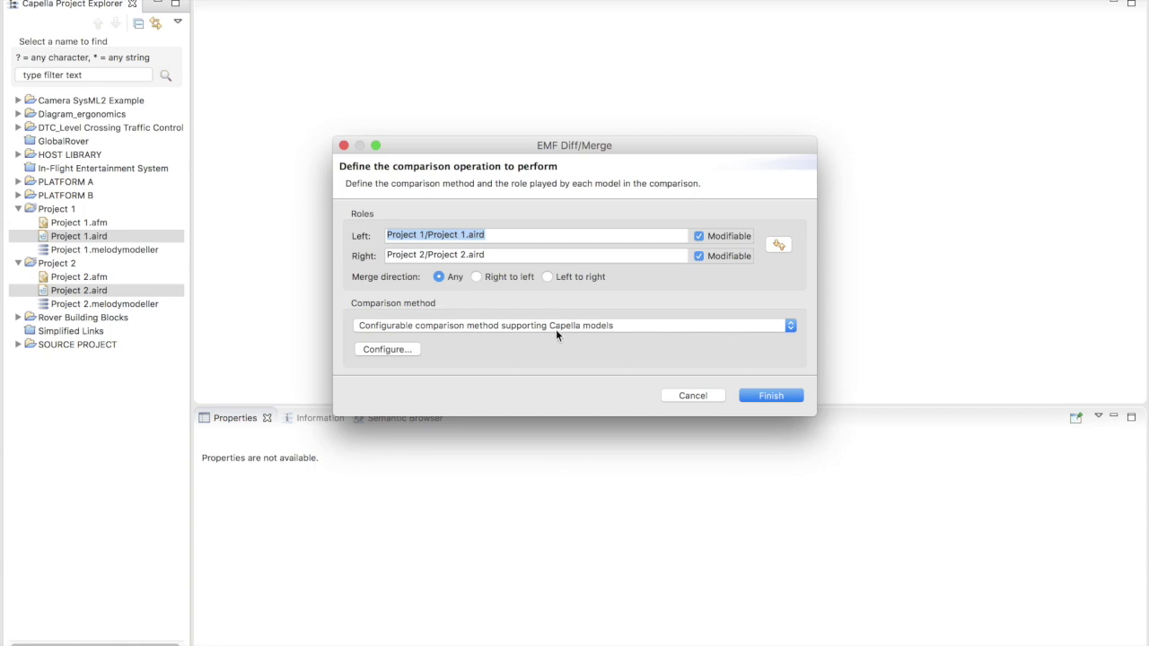
- Configure the comparison as "Transfer of elements between models created independently" and run it
click(400, 355)
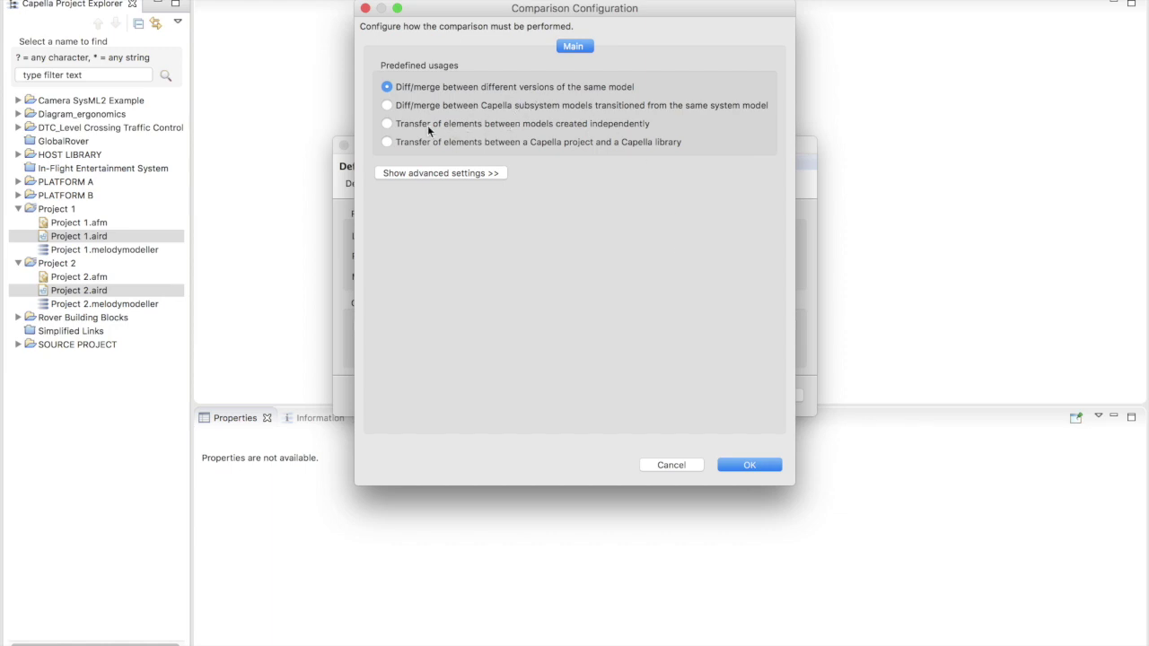
mouse_move(400, 132)
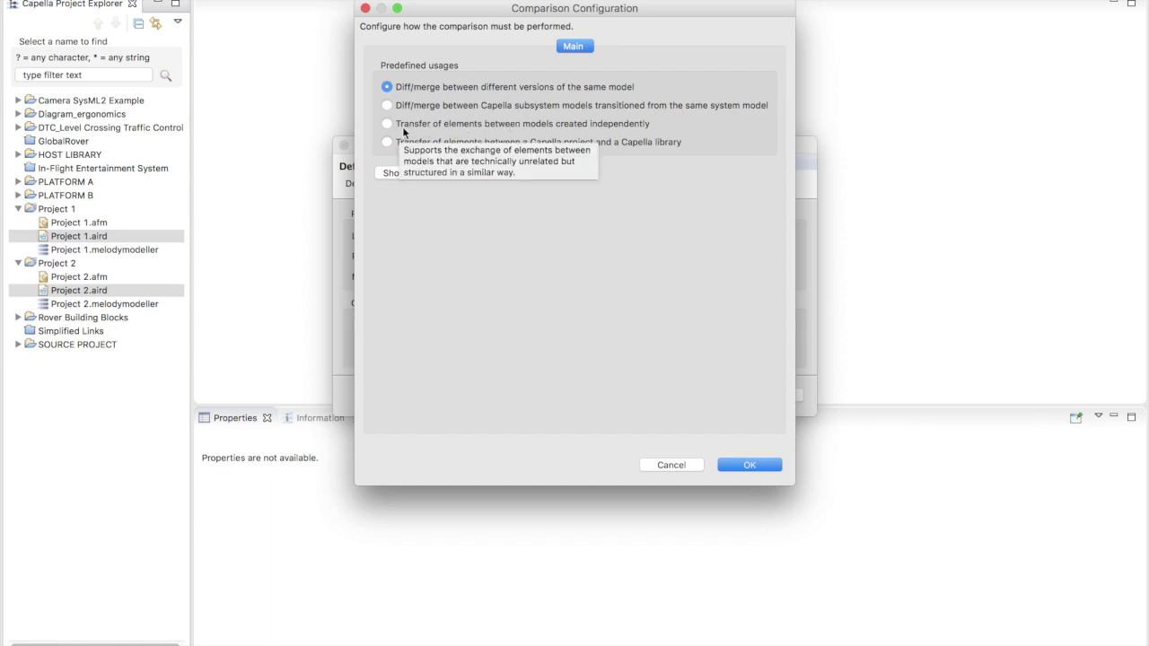
click(387, 123)
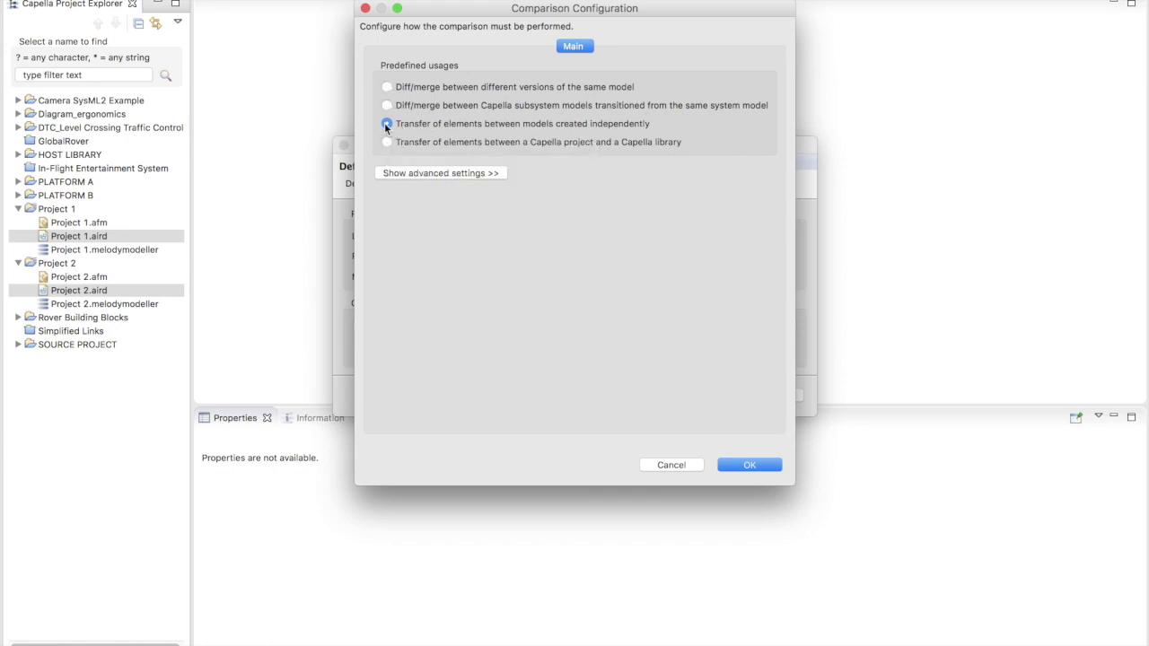
click(750, 465)
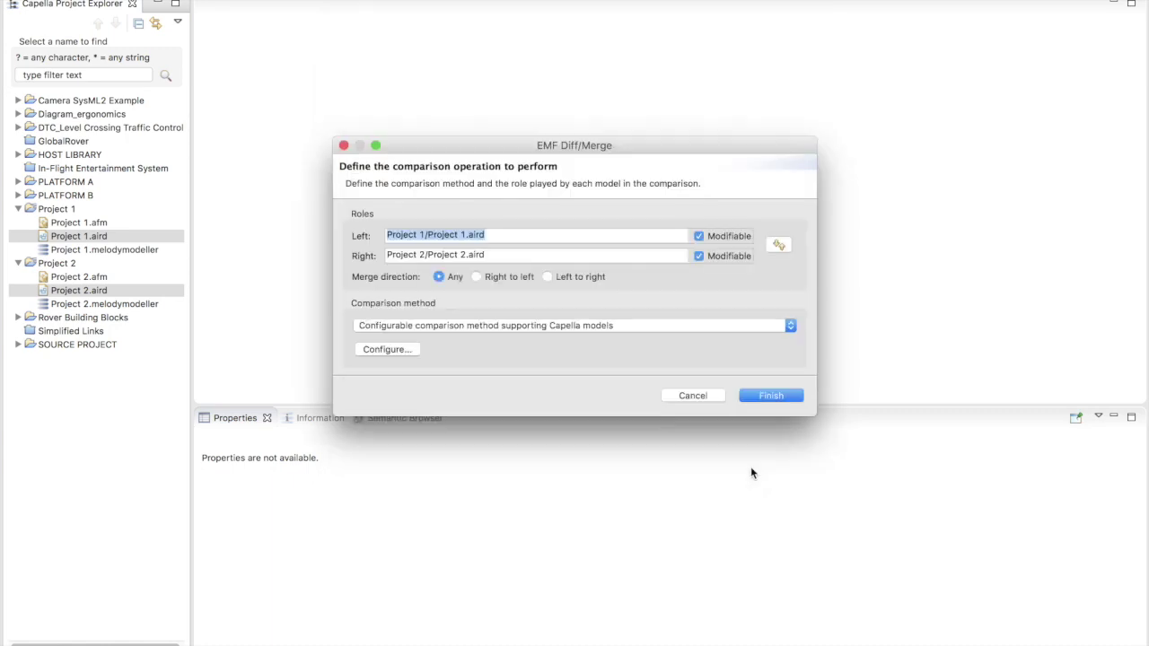
click(766, 395)
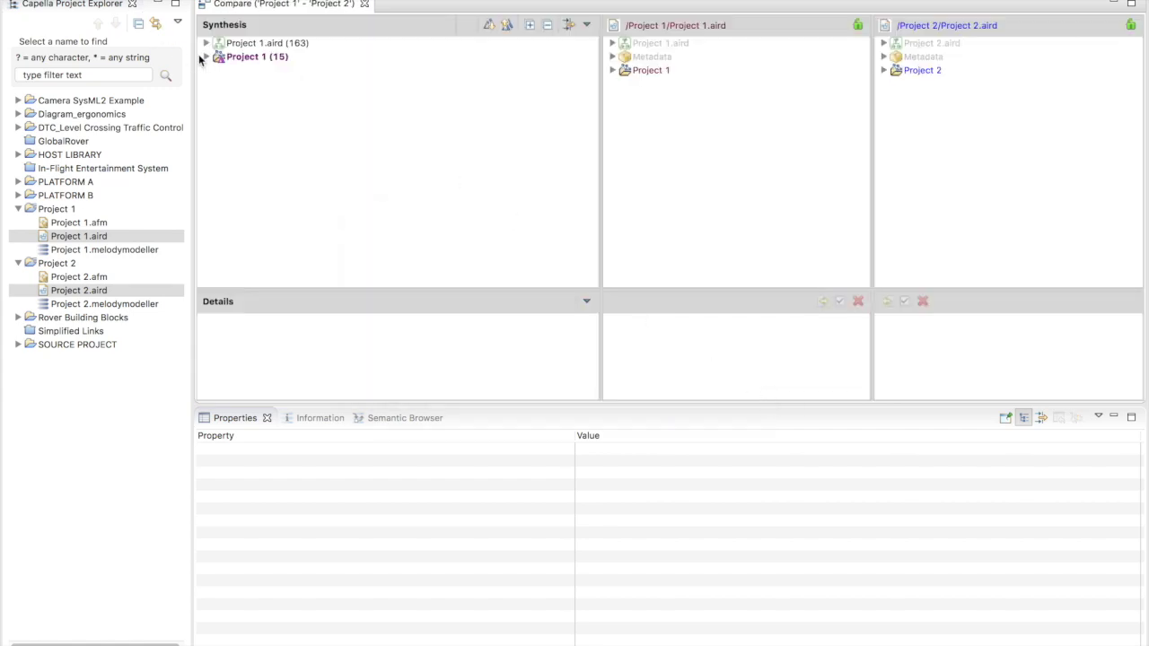
- Expand Project 1 in the comparison synthesis down to Root System Function to examine the functional differences
click(205, 56)
click(219, 70)
click(231, 84)
click(244, 97)
click(258, 111)
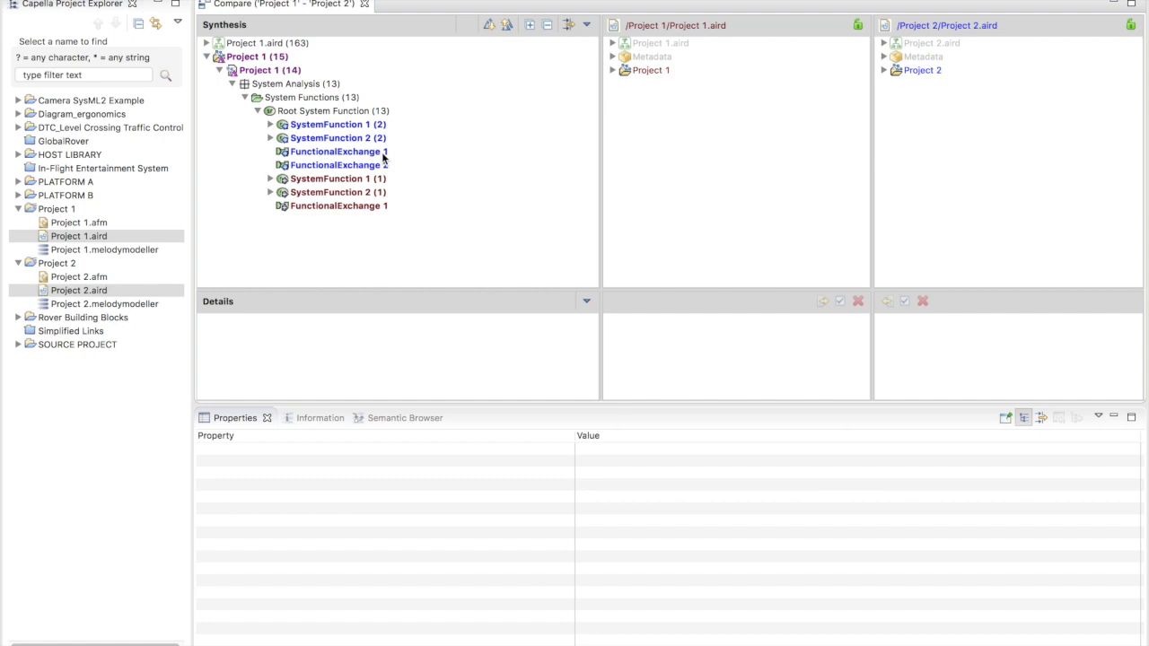
- Update the comparison to also match by names, diagram shapes by represented elements, and remaining shapes by type
click(586, 24)
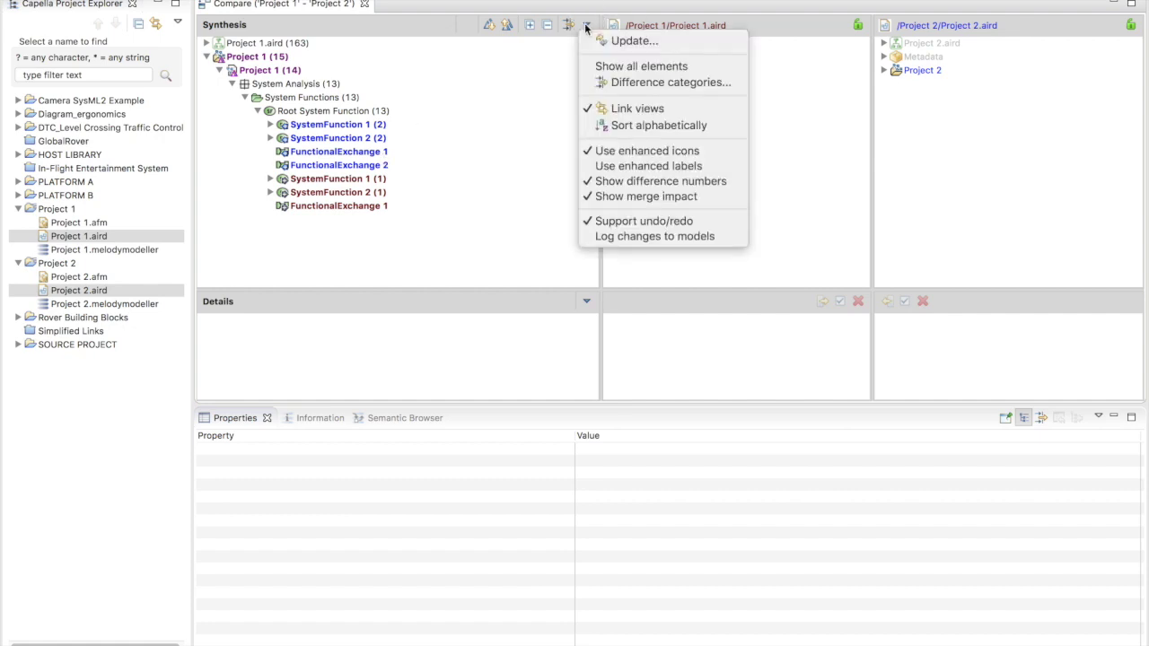
click(630, 42)
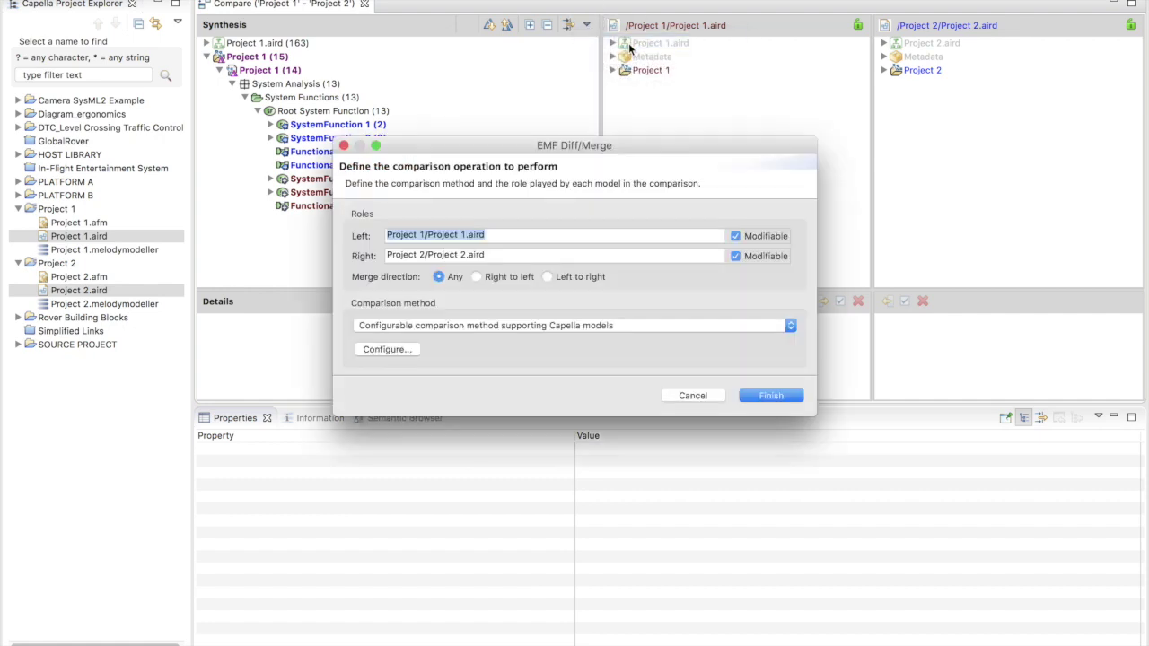
click(398, 351)
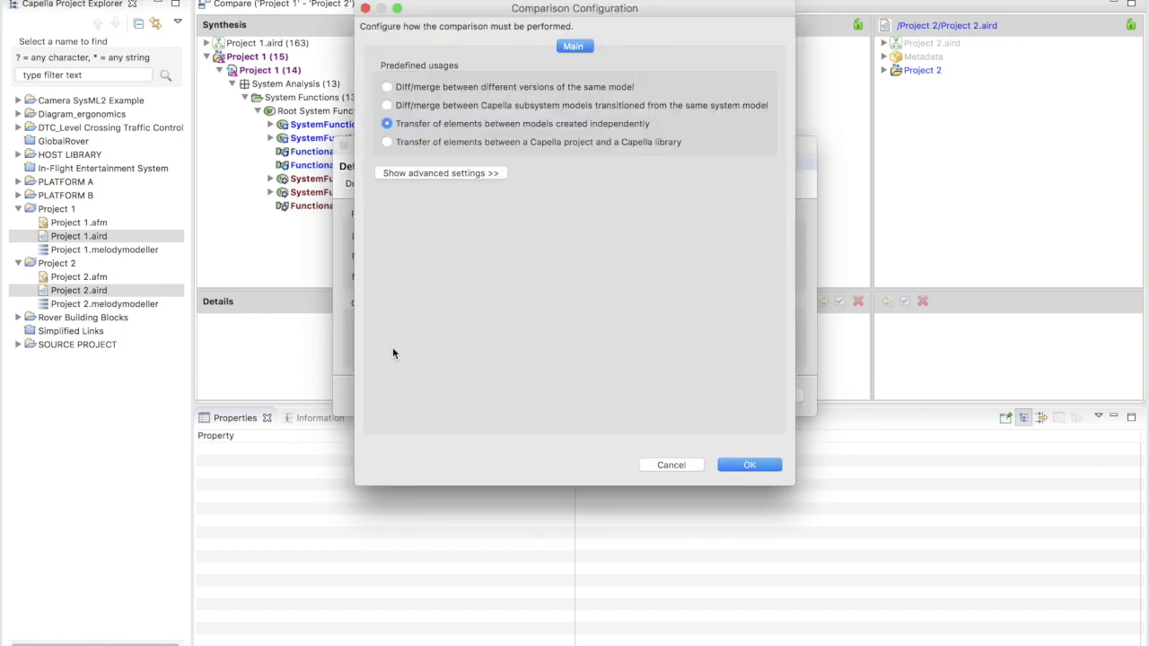
click(453, 176)
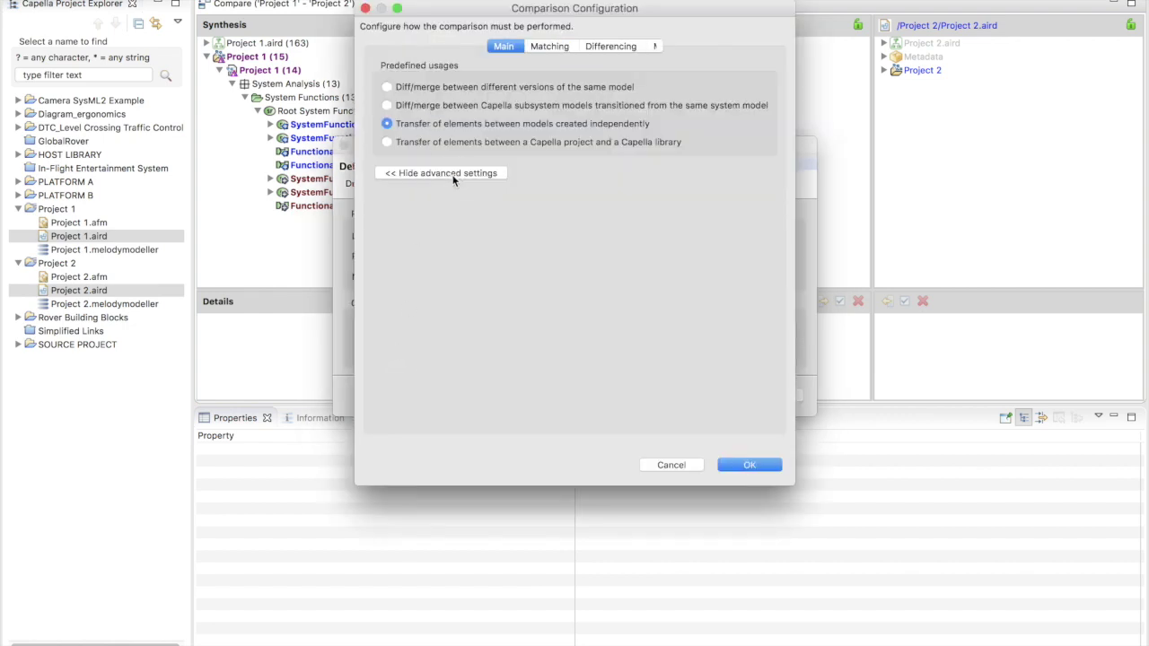
click(549, 47)
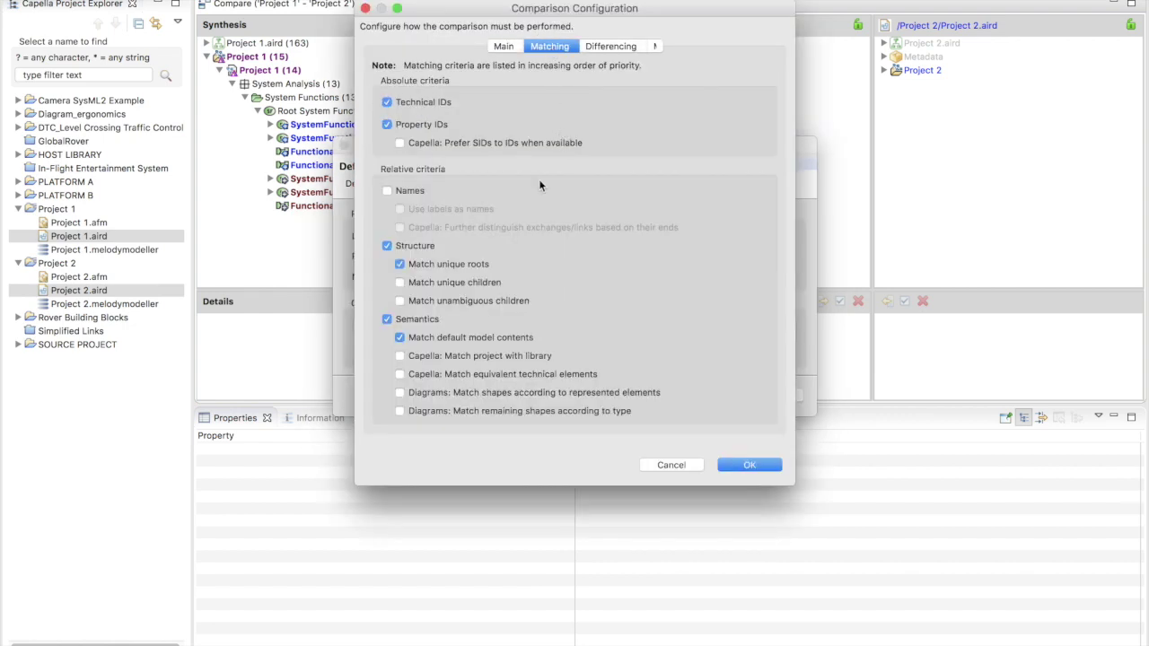
click(386, 191)
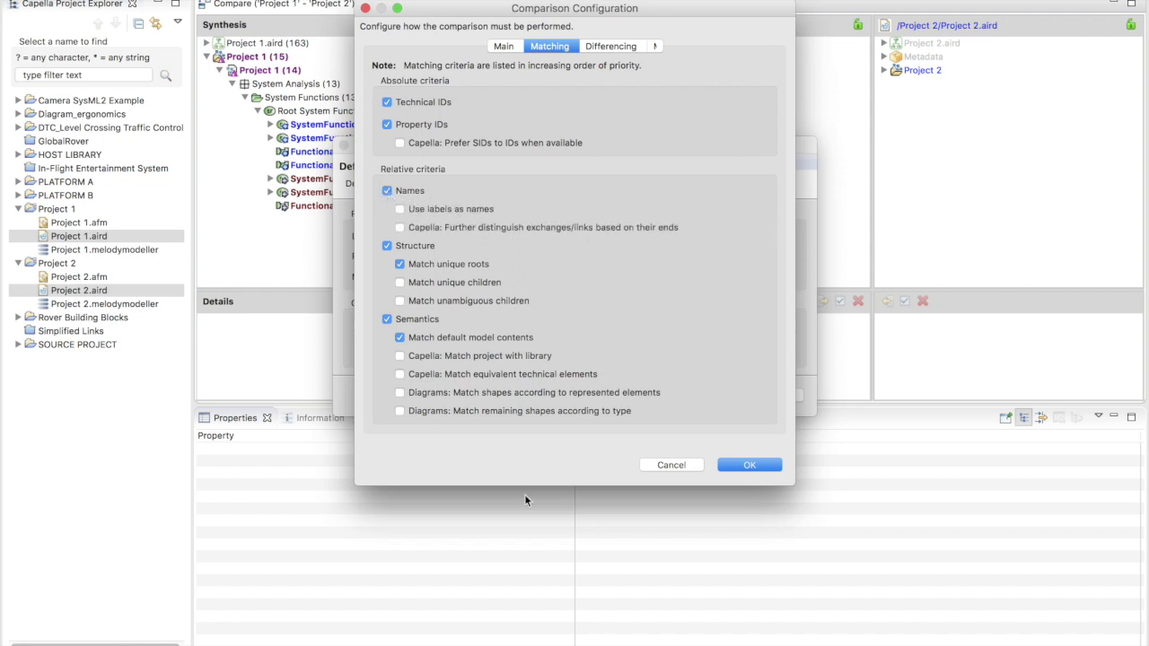
click(400, 393)
click(401, 412)
click(750, 465)
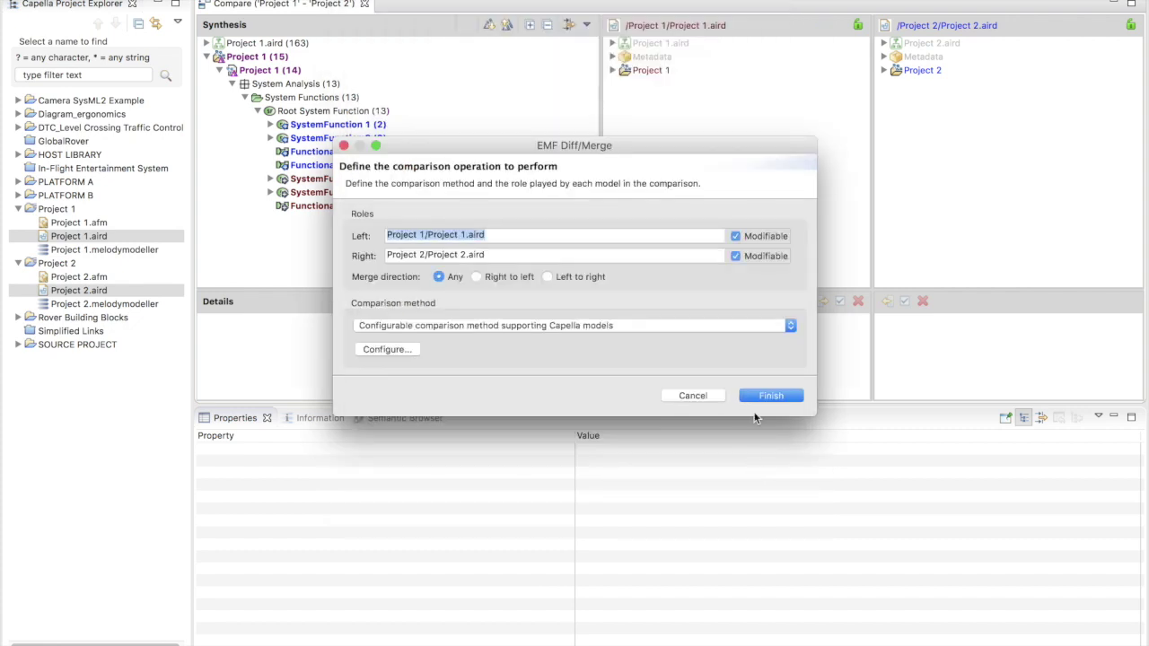
click(762, 395)
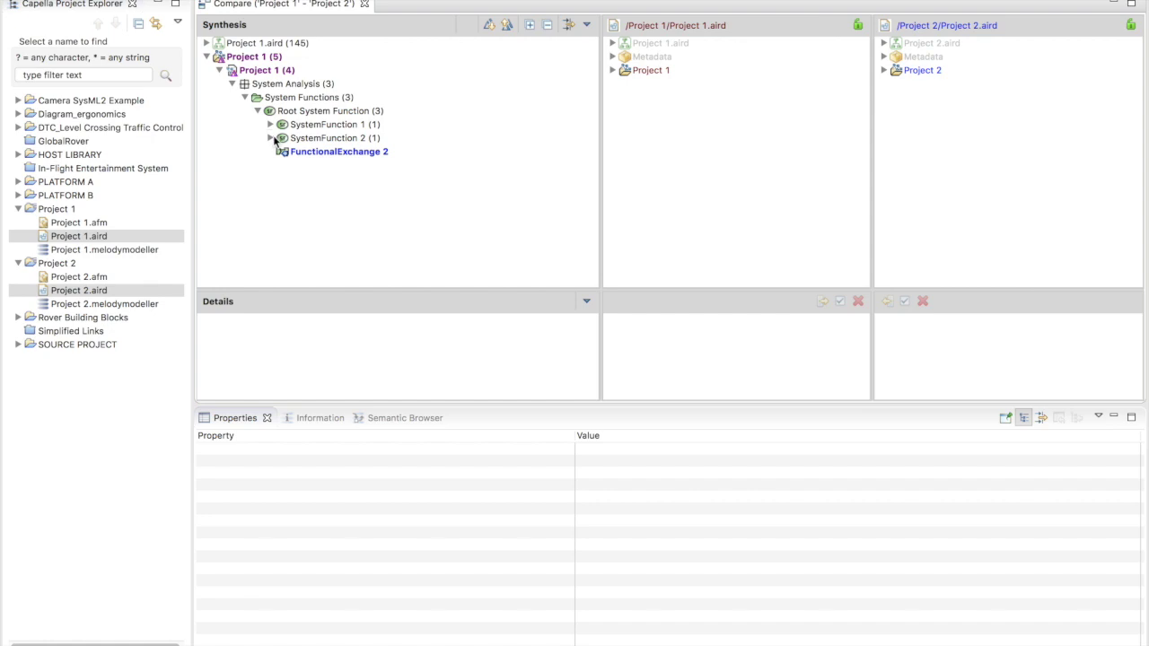
- Examine the remaining differences under SystemFunction 1 and SystemFunction 2 in the synthesis tree
click(270, 135)
click(271, 126)
click(324, 126)
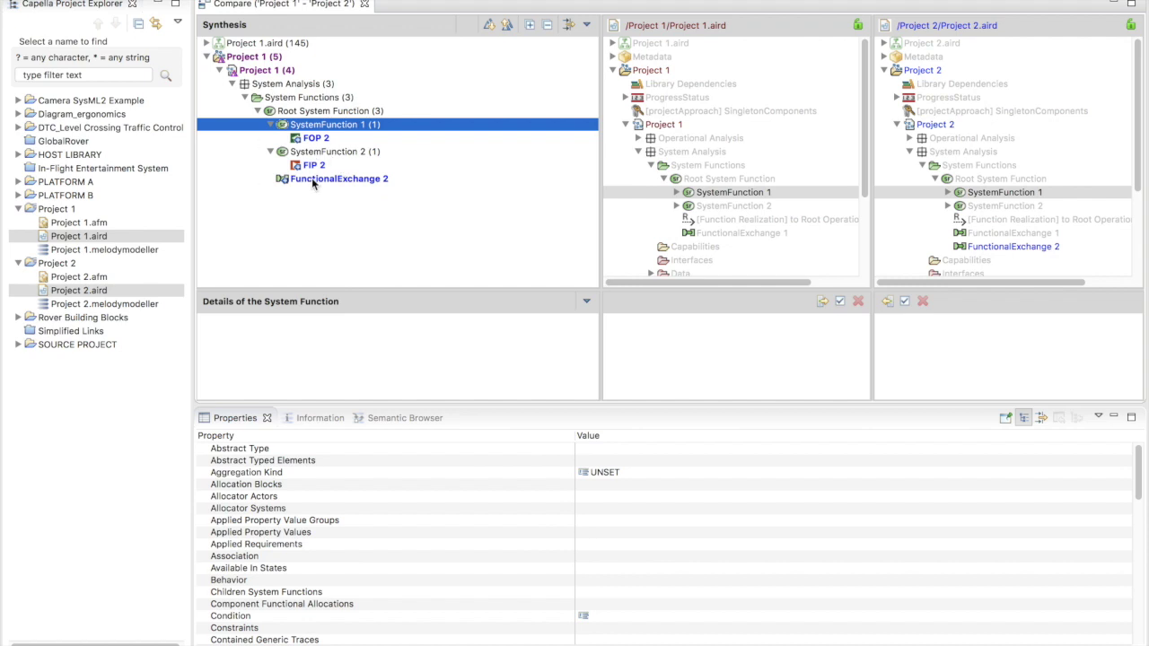
- Merge the System Analysis differences from Project 2 into Project 1 with the merge impact display turned off
click(306, 86)
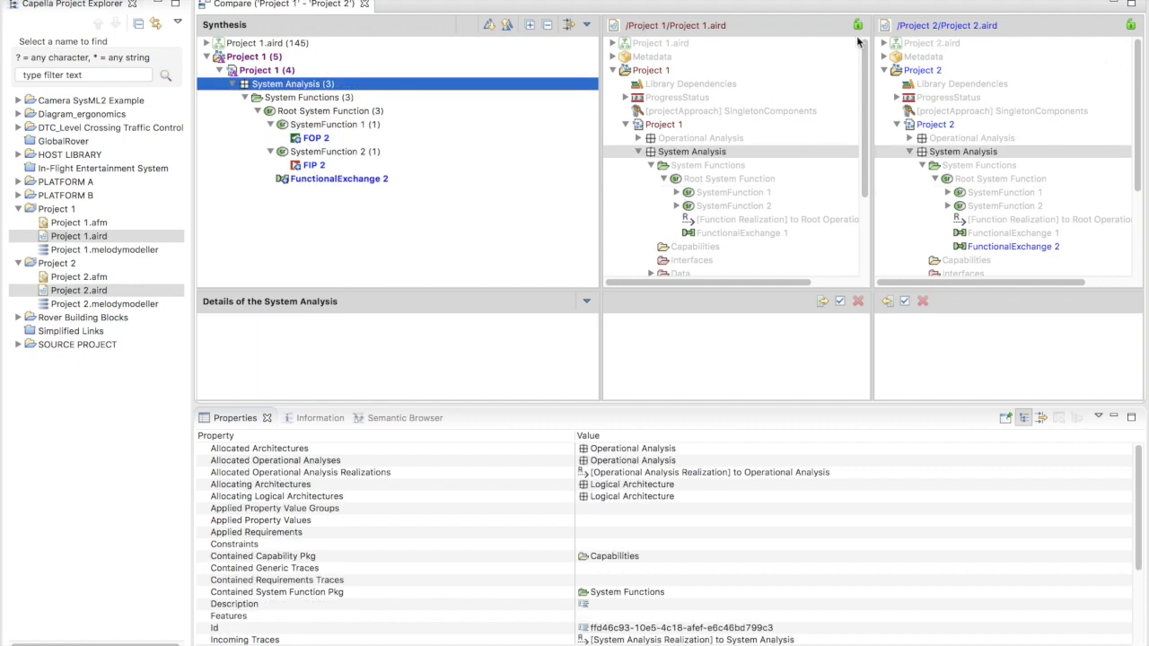
click(887, 302)
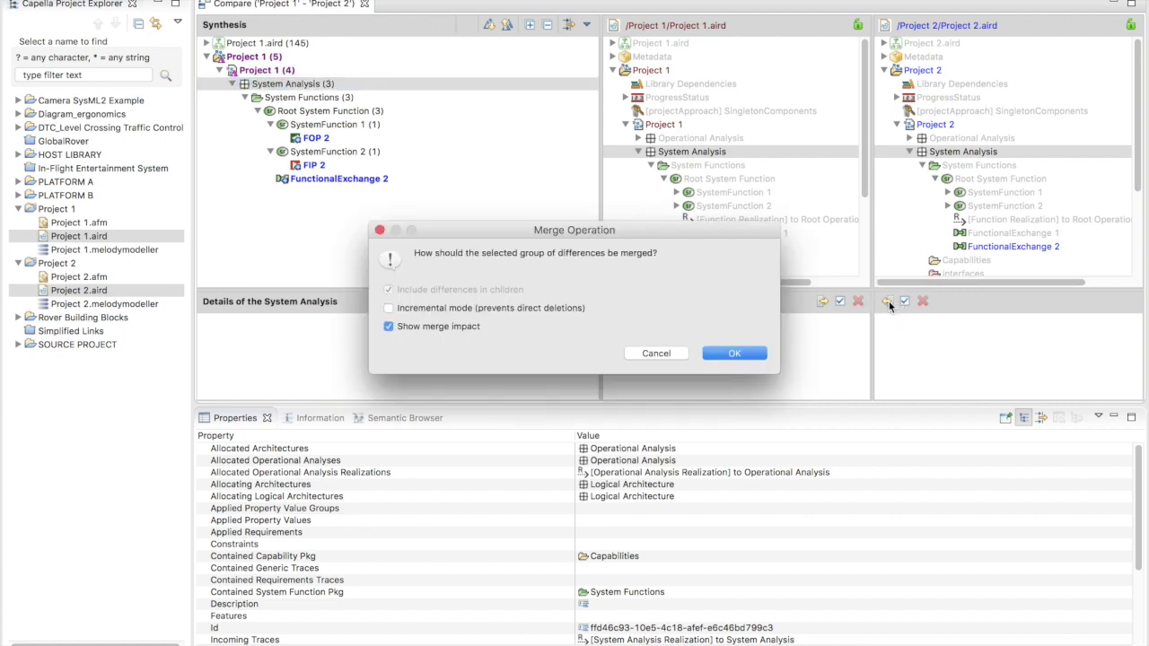
click(447, 329)
click(733, 352)
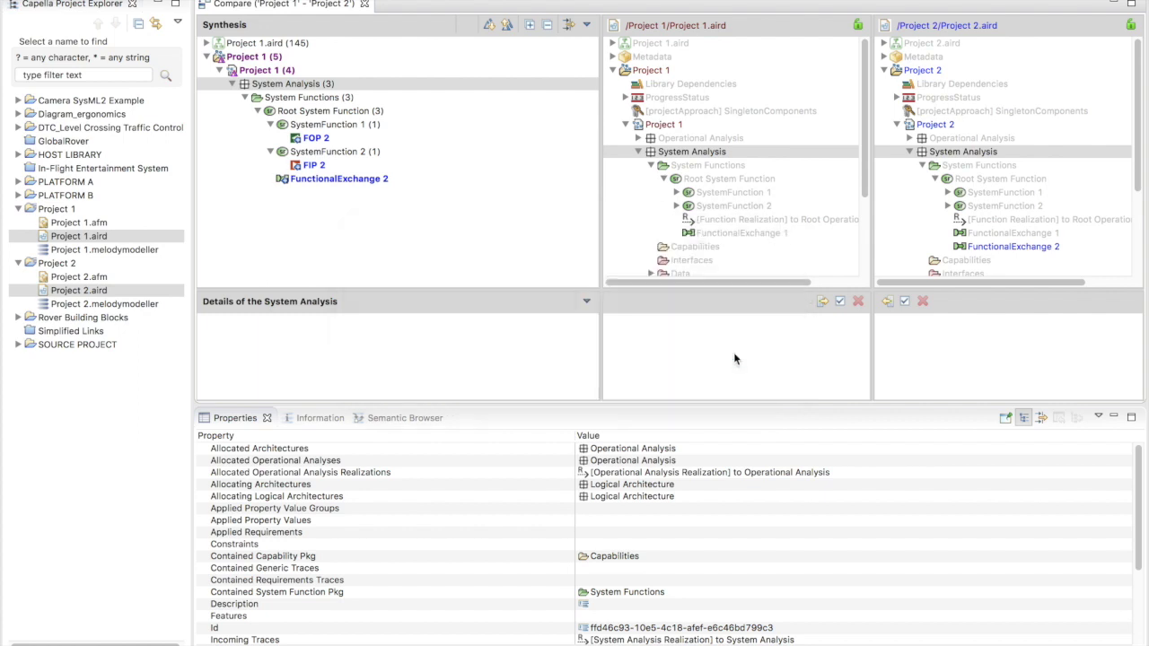
- Merge the Project 1.aird differences from Project 2 into Project 1, and save and close the comparison
click(253, 43)
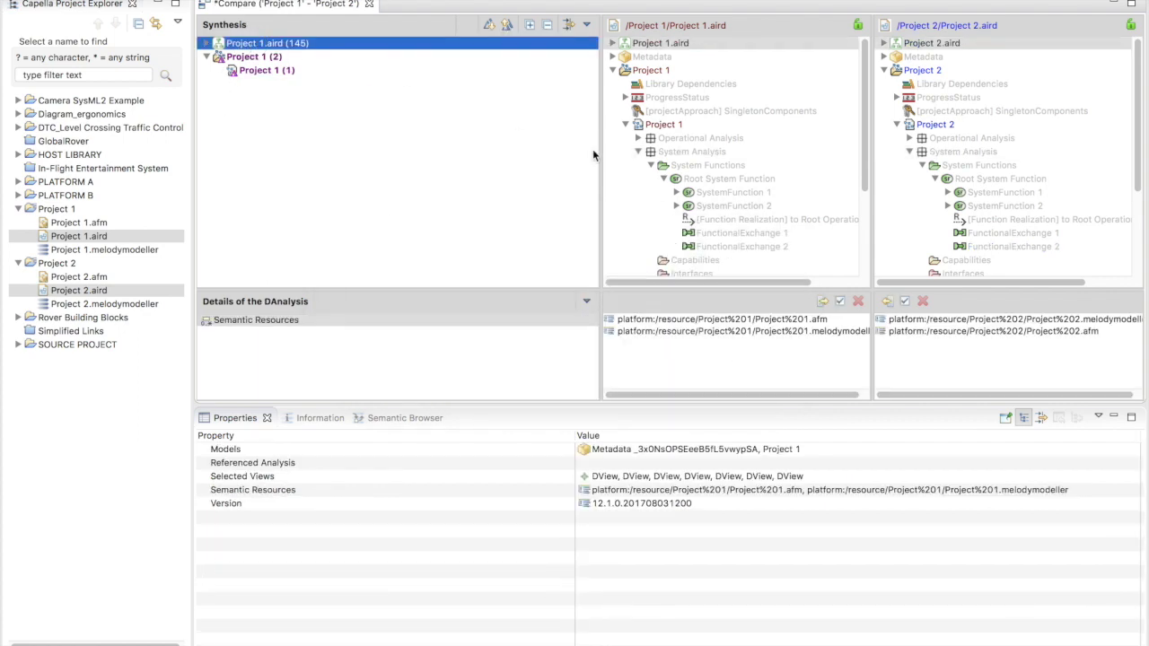
click(888, 301)
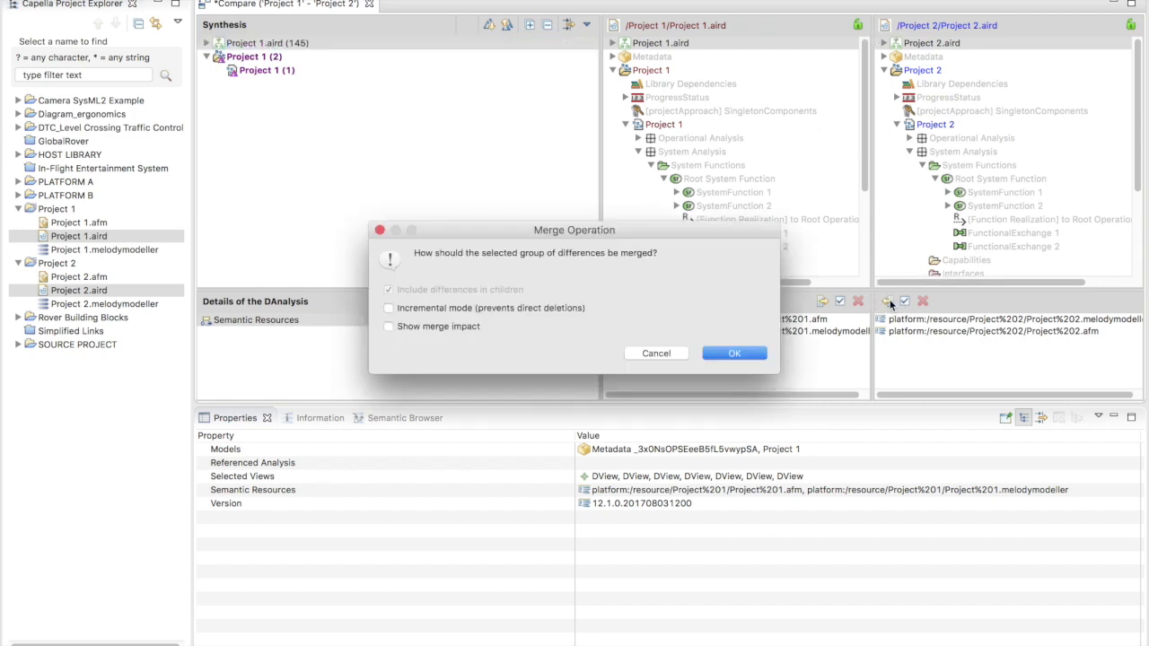
click(724, 352)
click(260, 58)
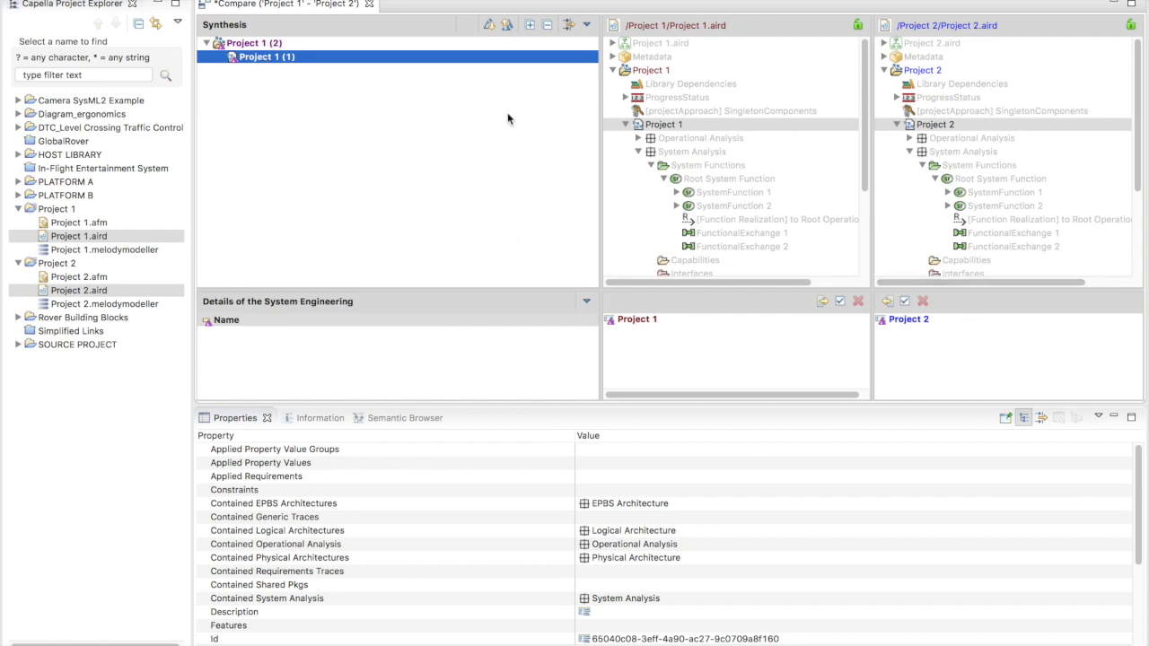
key(ctrl+s)
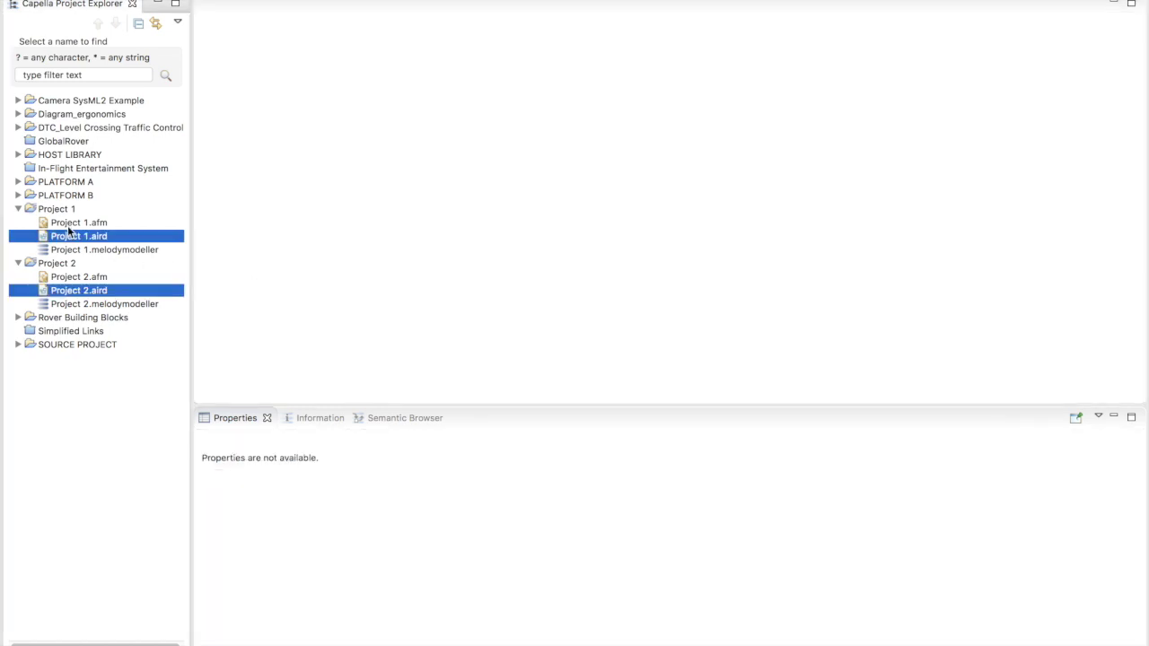
- Open the Project 1.aird session and its [SDFB] Root System Function diagram to check the merged dataflow
click(74, 222)
click(73, 236)
double_click(49, 237)
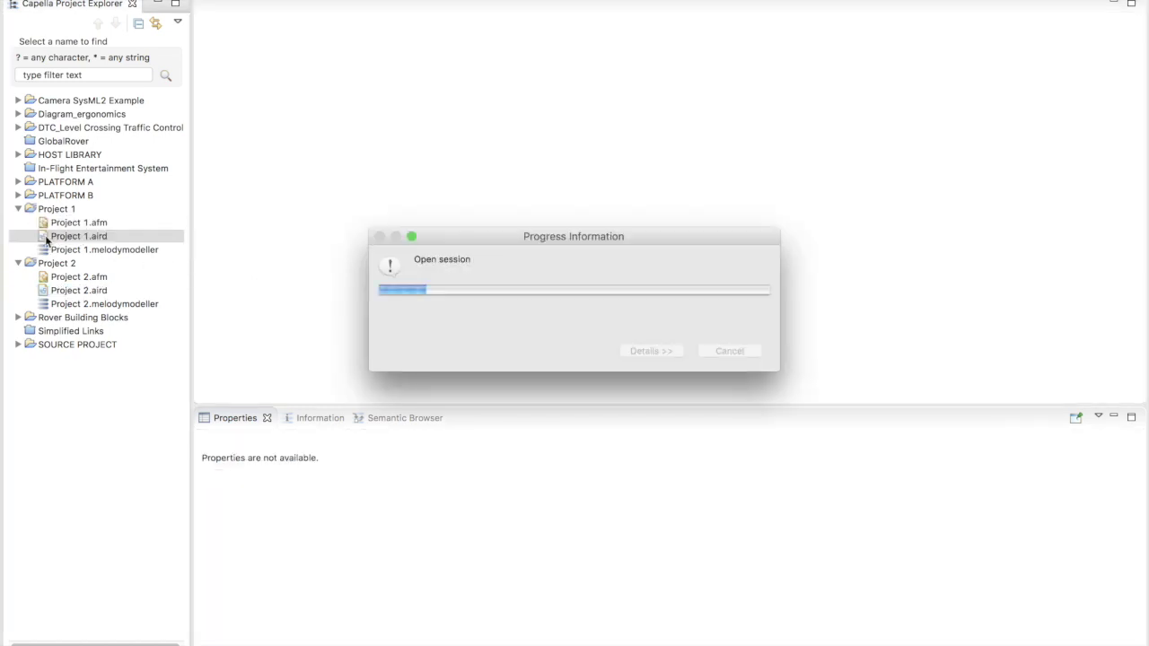
click(308, 156)
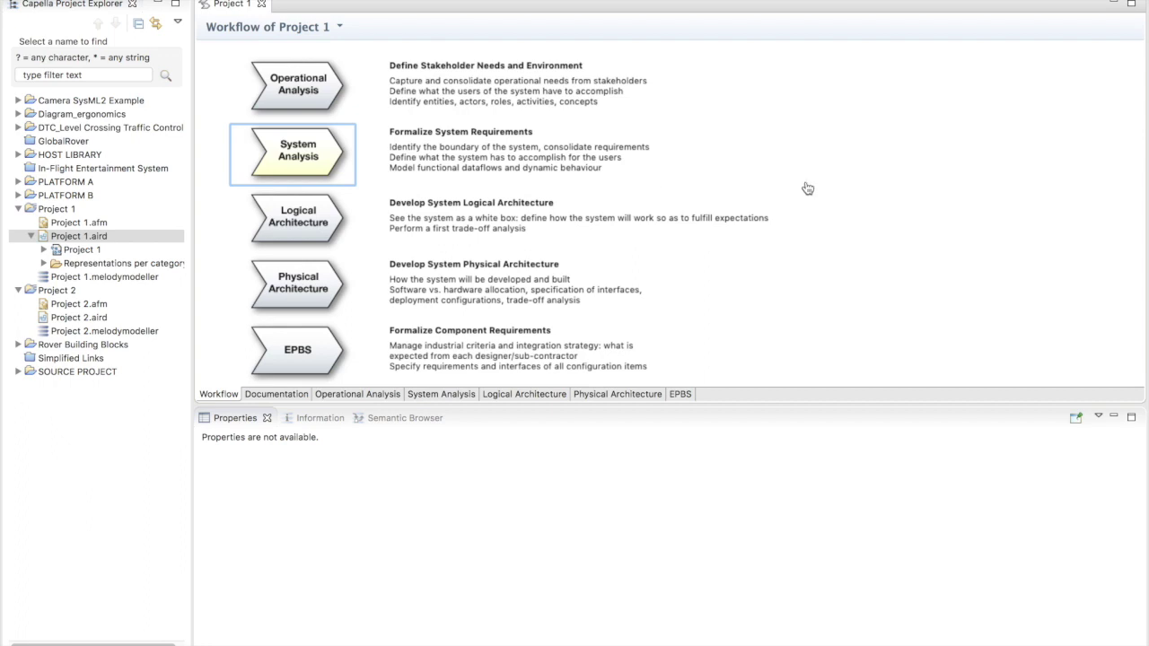
click(799, 131)
double_click(869, 144)
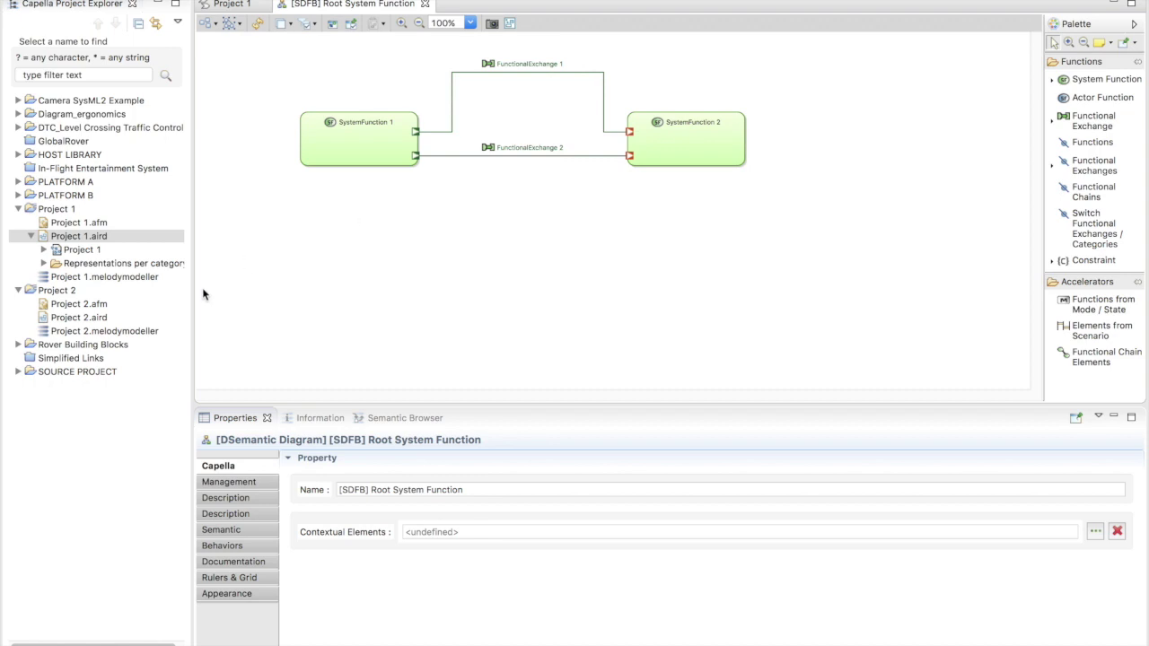
- Close the Project 1.aird session and remove Project 1 from the workspace, including its contents on disk
right_click(83, 238)
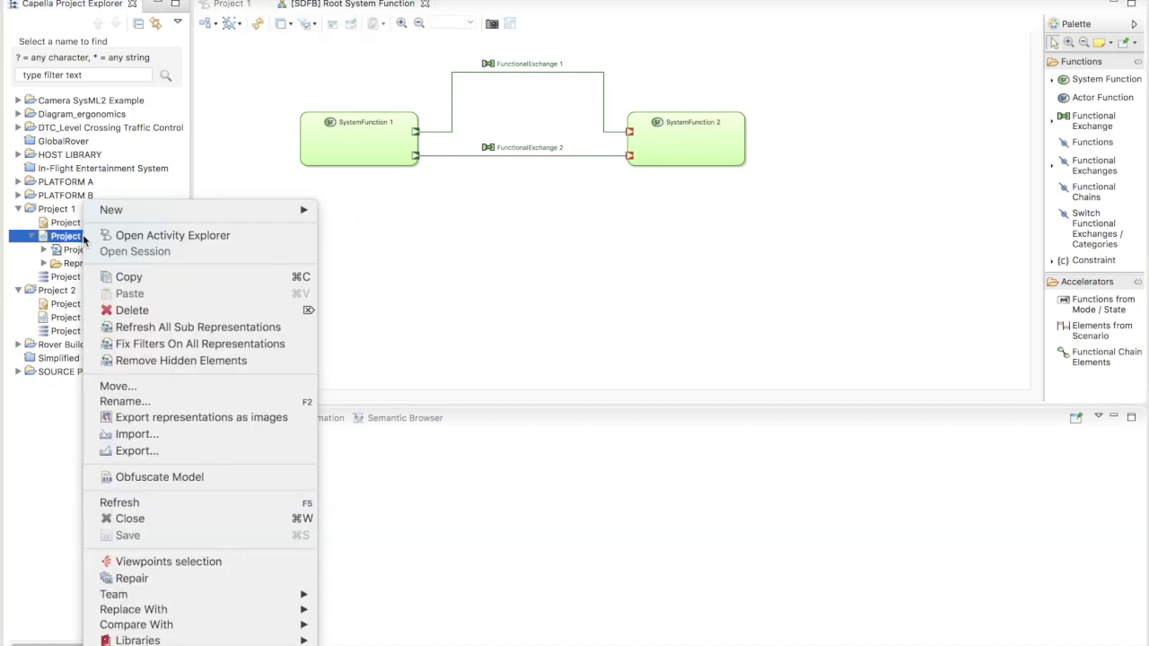
click(166, 518)
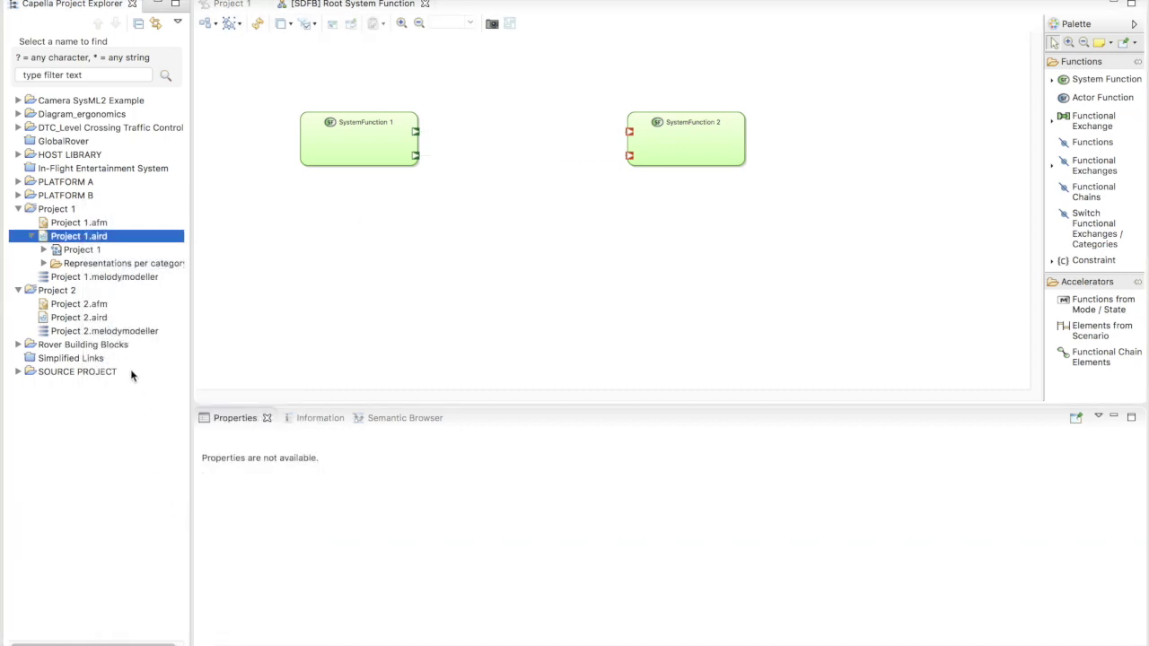
click(55, 208)
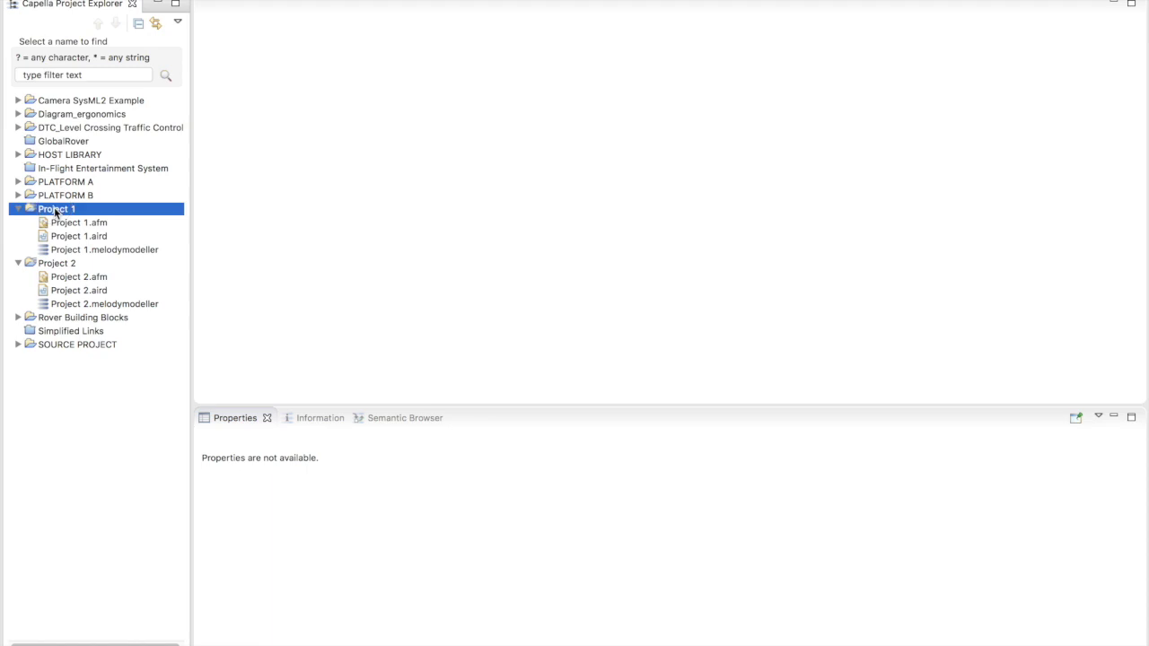
right_click(55, 211)
click(288, 287)
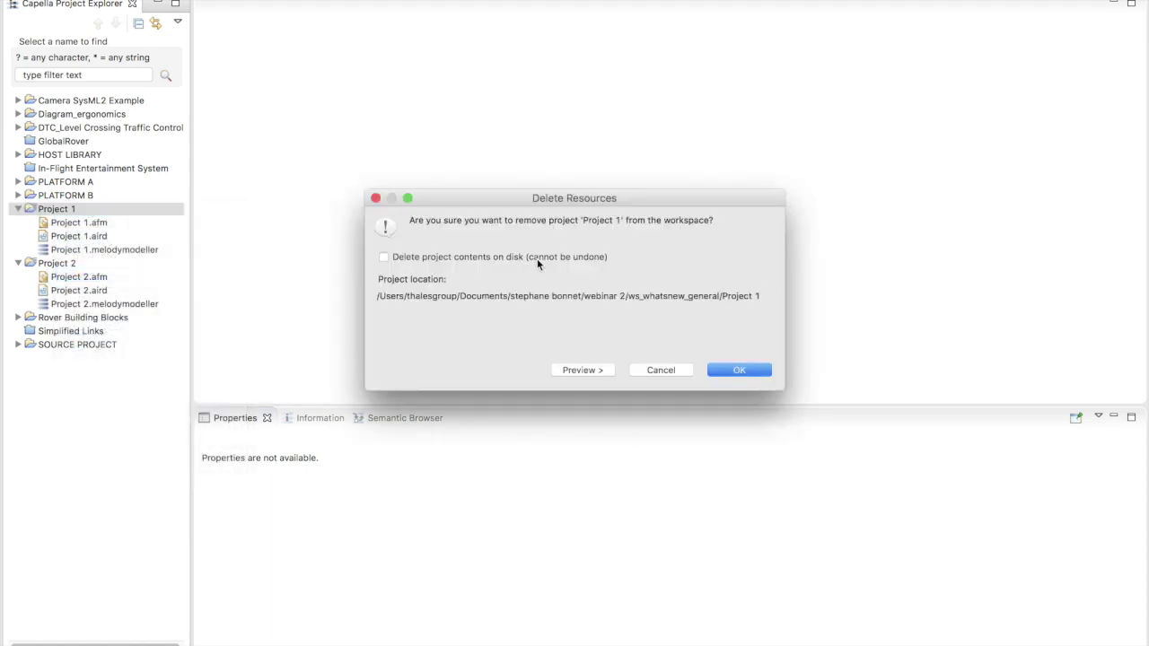
click(537, 258)
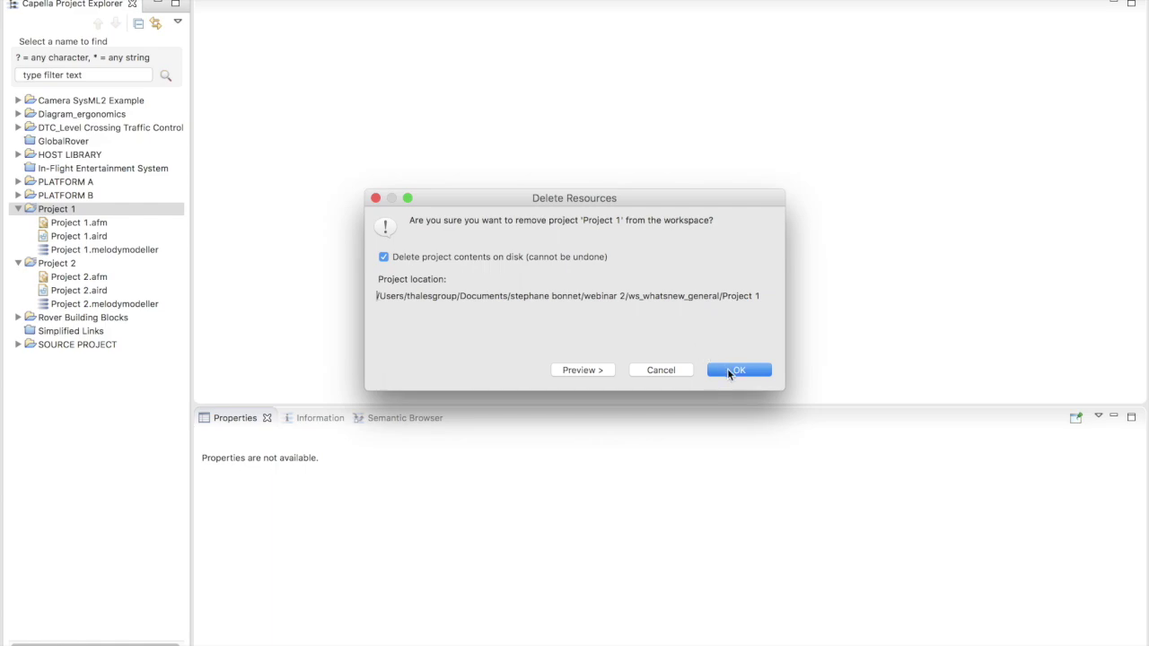
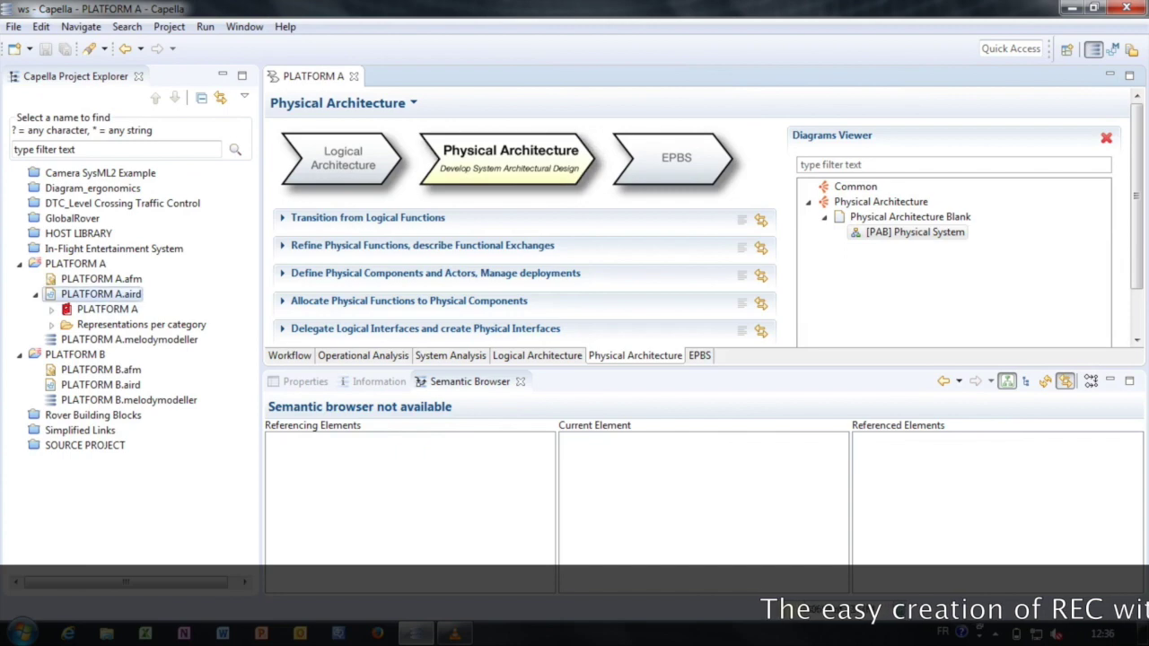
- Create a REC named PLATFORM A with the whole content of the PLATFORM A library
click(107, 309)
right_click(85, 309)
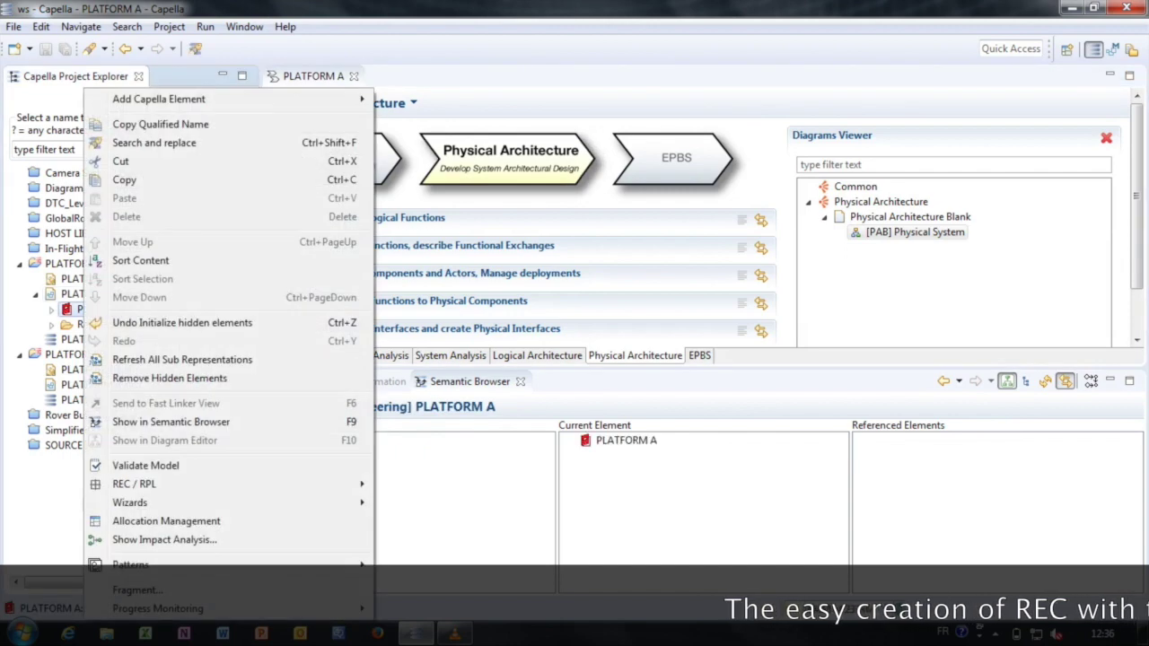
mouse_move(179, 483)
mouse_move(422, 483)
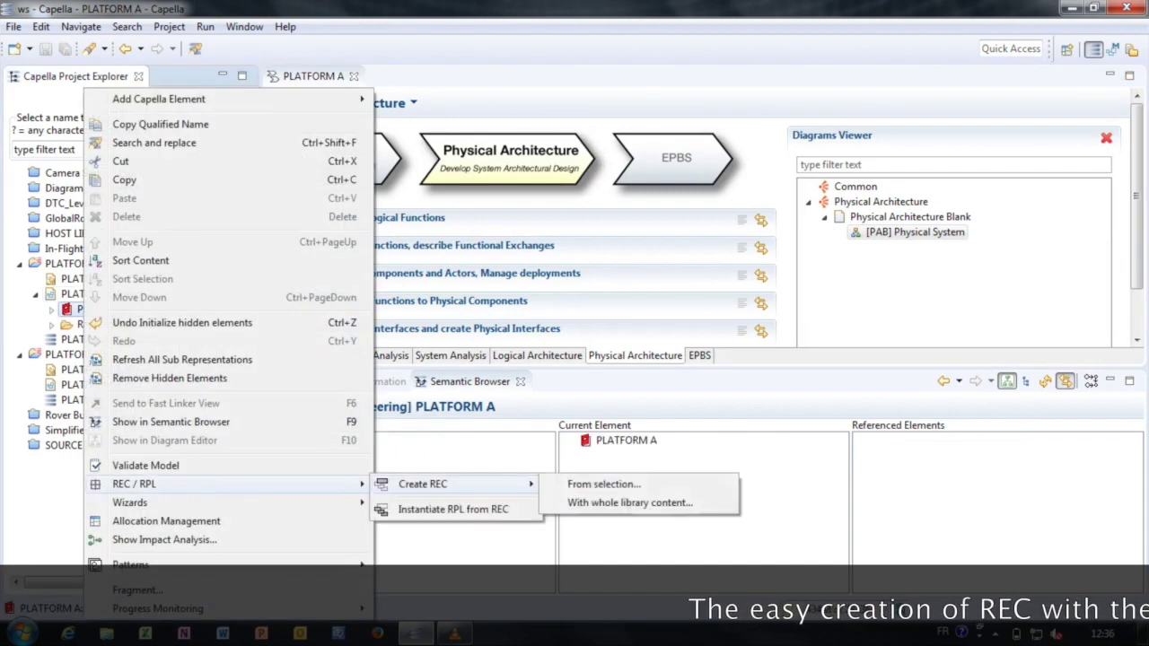
click(656, 503)
key(ctrl+a)
text(PLATFORM)
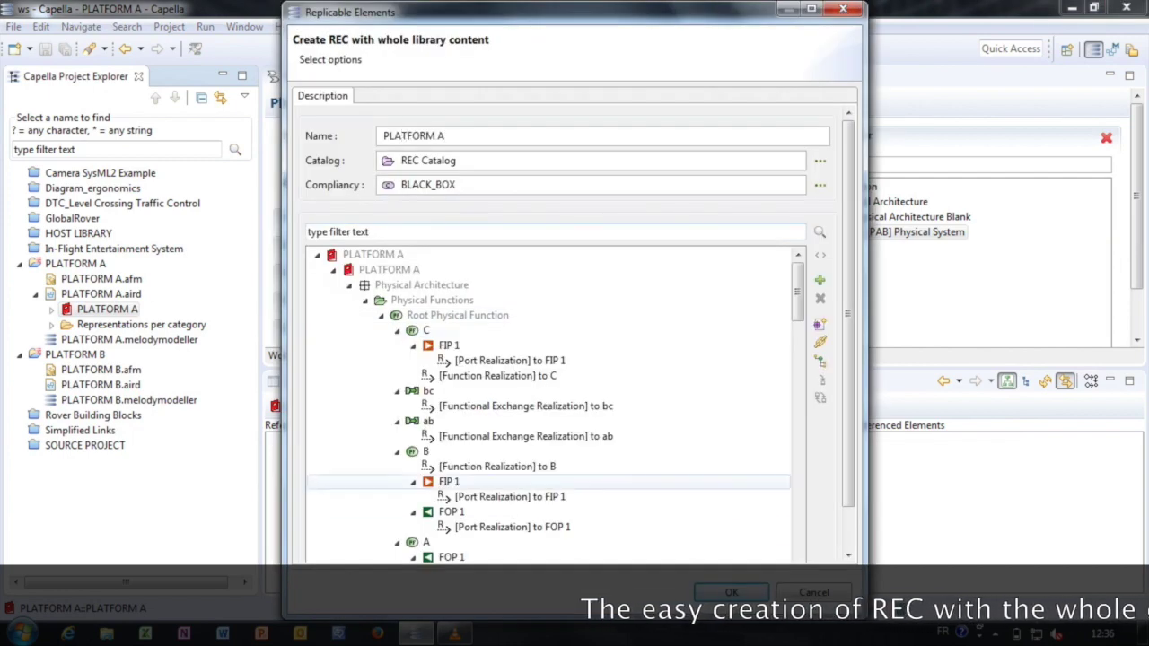
key(Return)
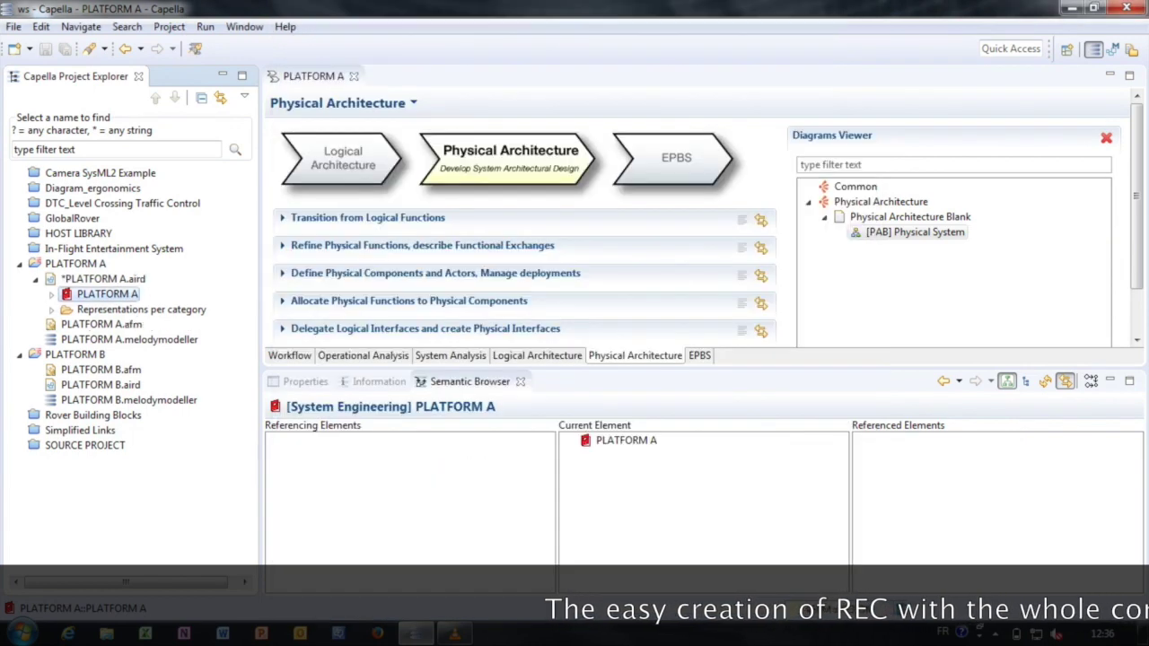
- Save the PLATFORM A.aird session and close it
click(104, 279)
key(ctrl+s)
right_click(97, 279)
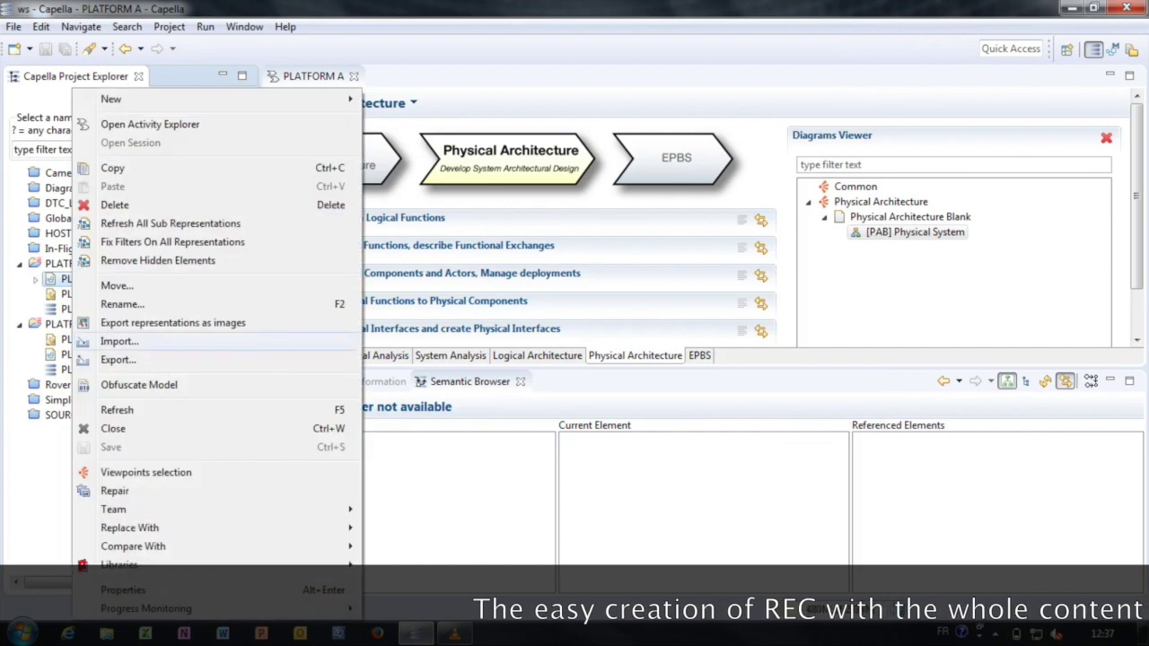
click(135, 428)
- Open the PLATFORM B.aird session and create a REC named PLATFORM B with the whole library content
double_click(101, 354)
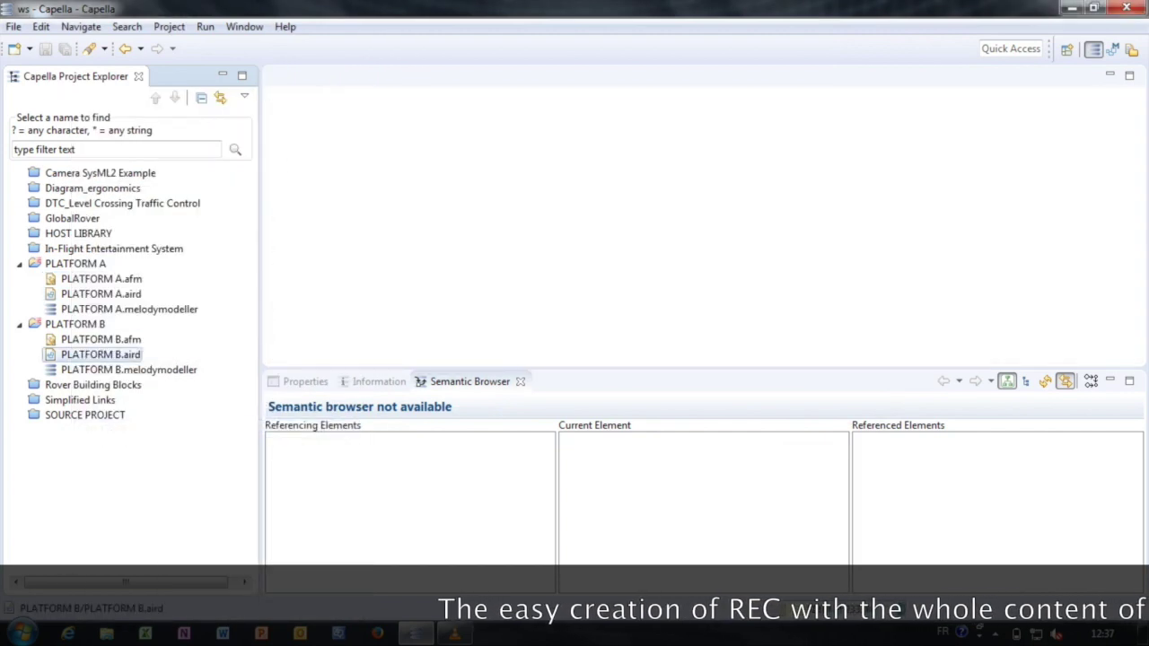
click(103, 369)
right_click(102, 370)
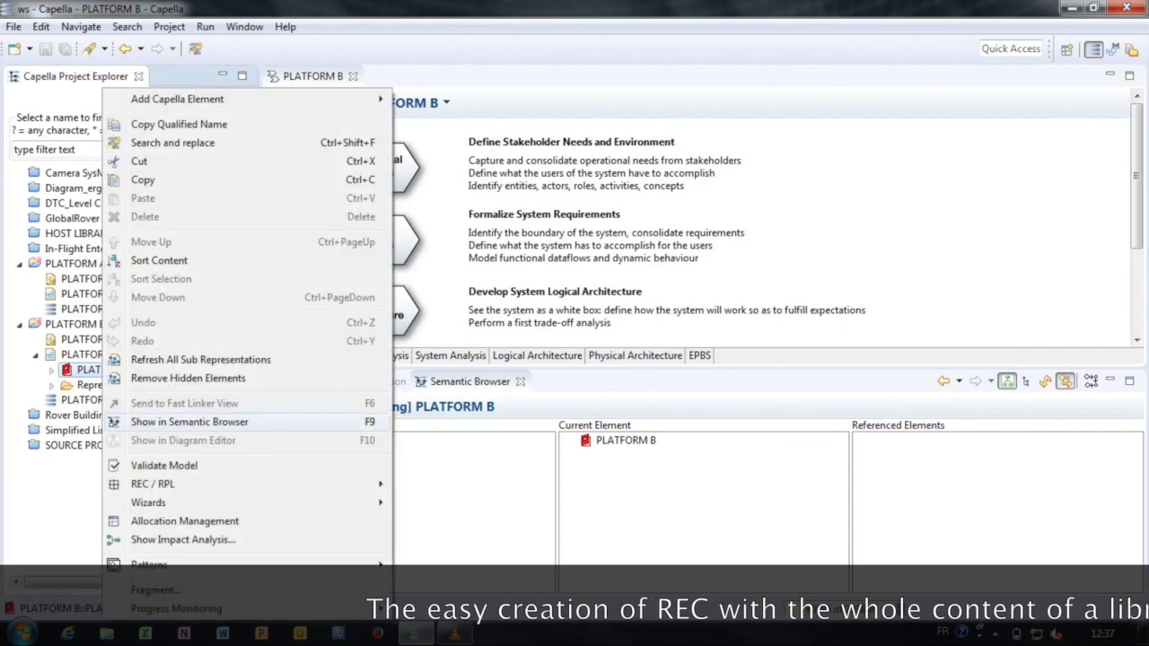
mouse_move(152, 484)
mouse_move(440, 484)
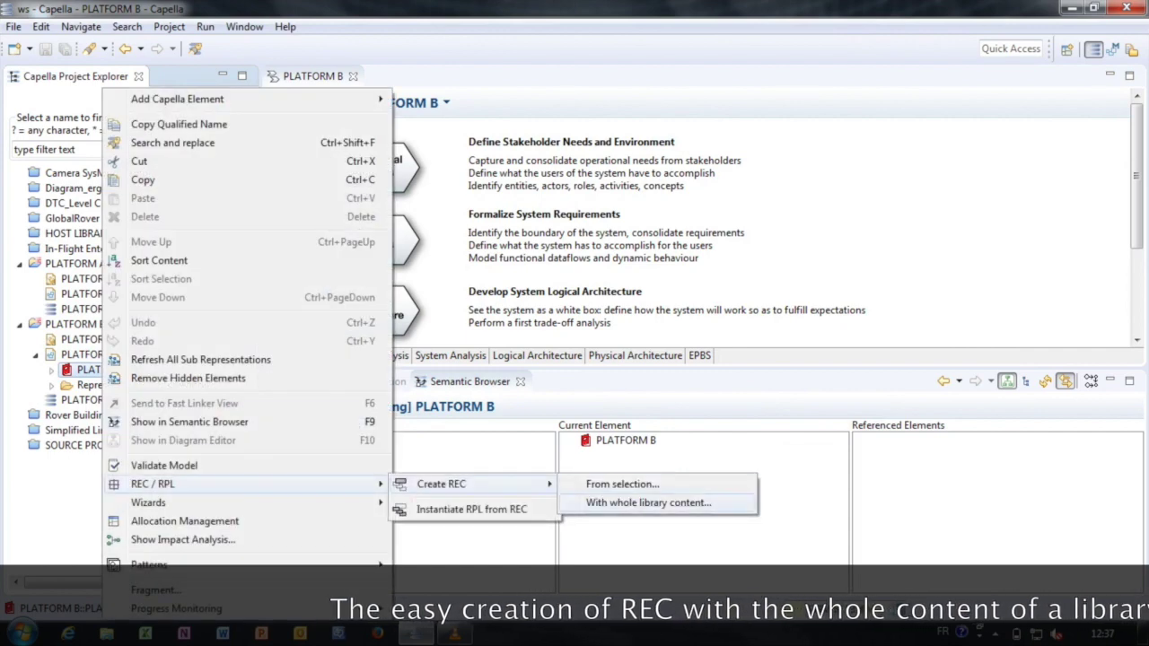
click(648, 503)
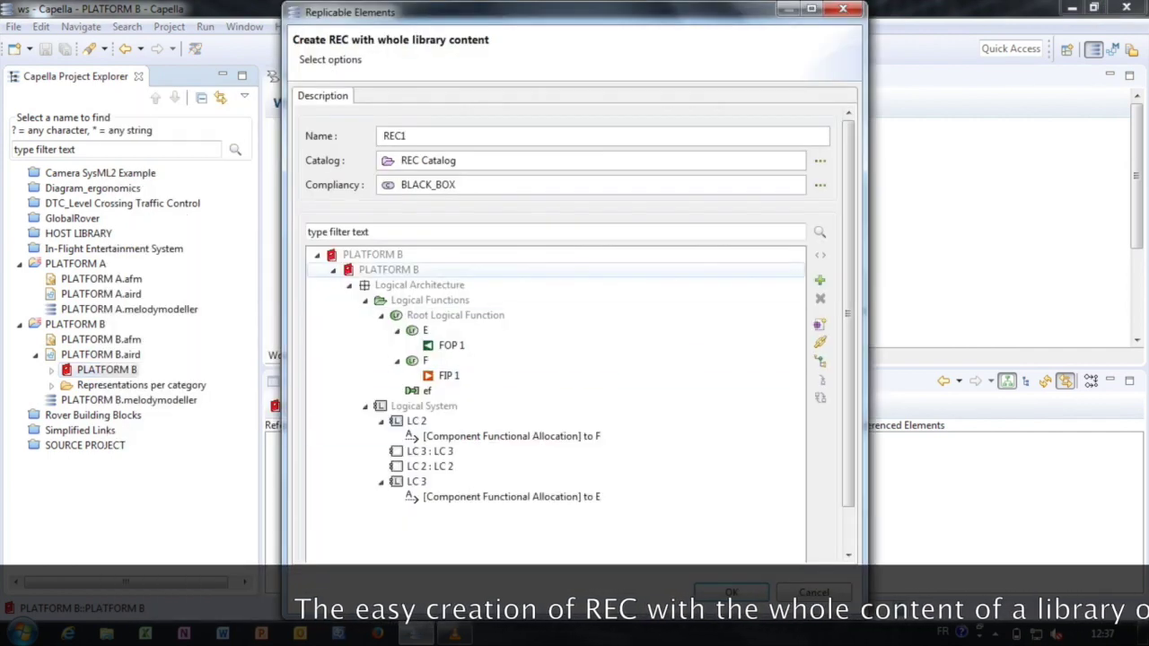
key(ctrl+a)
text(PLATFORM)
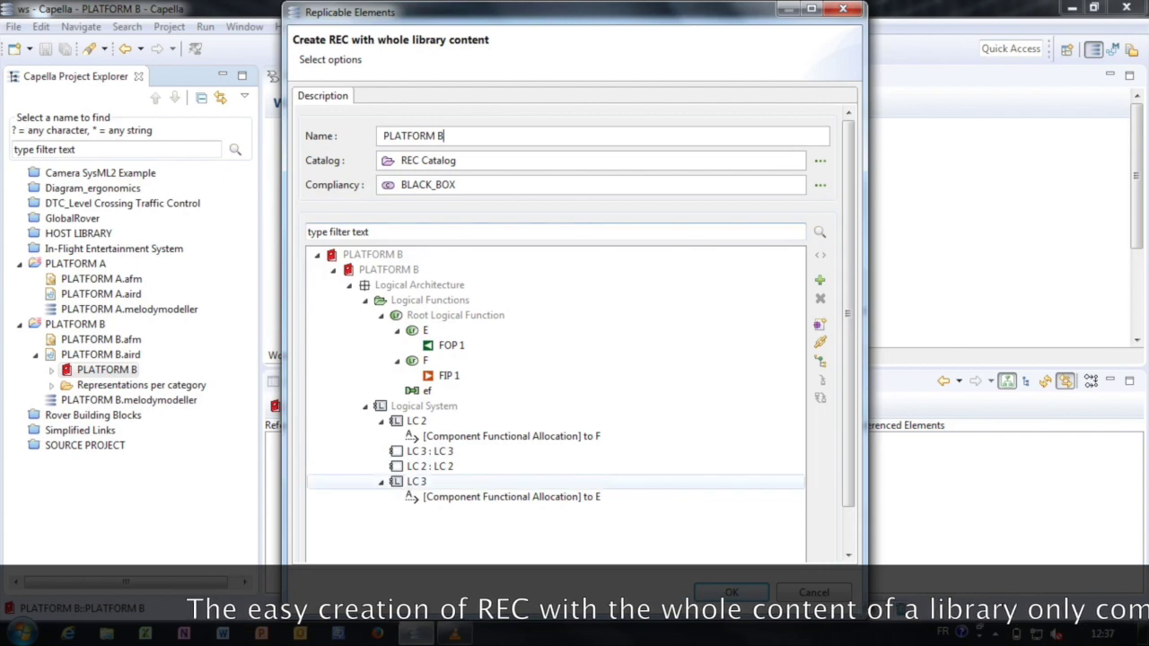
key(Return)
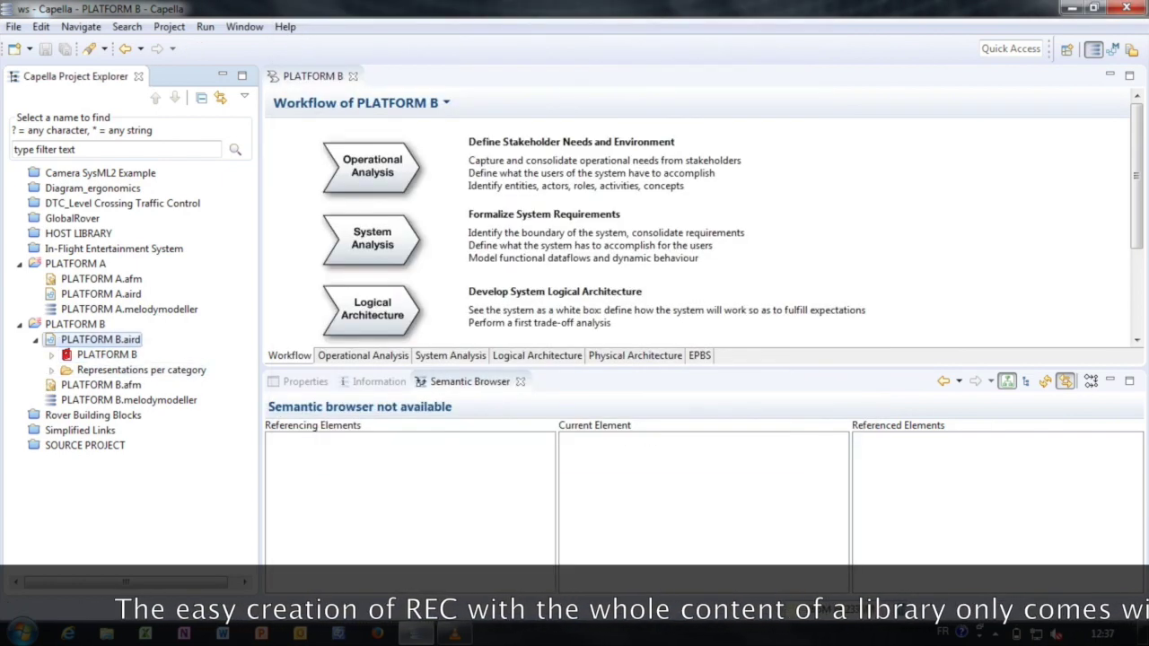
- Close the PLATFORM B.aird session and collapse the PLATFORM A and PLATFORM B projects
right_click(77, 339)
click(117, 428)
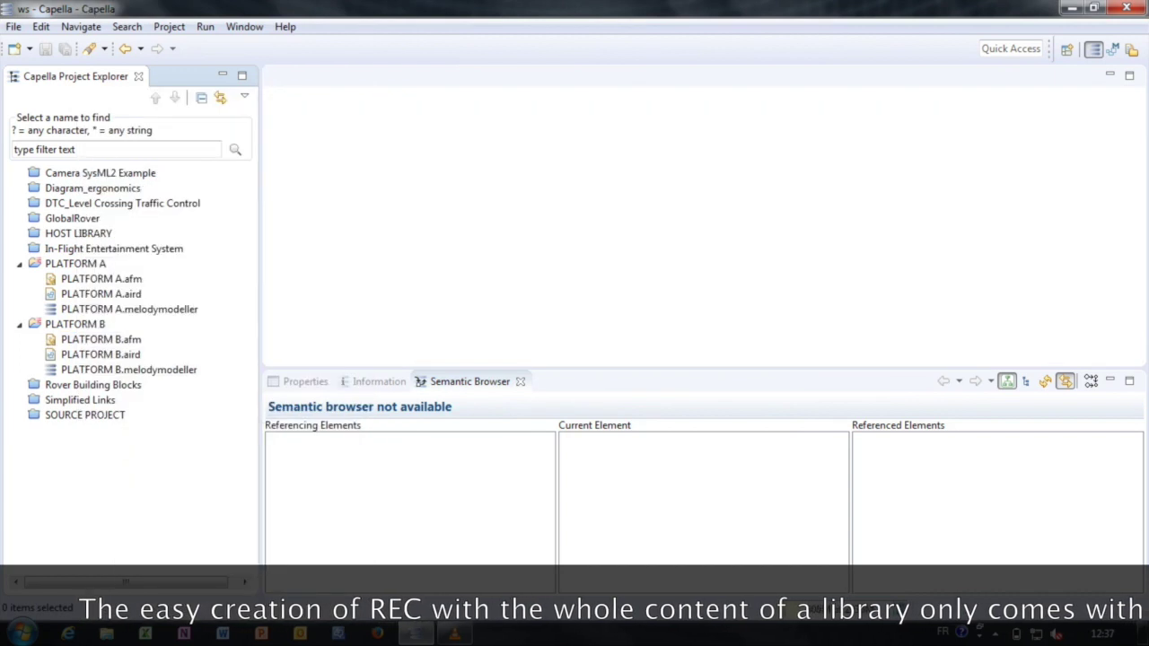
click(20, 263)
click(20, 279)
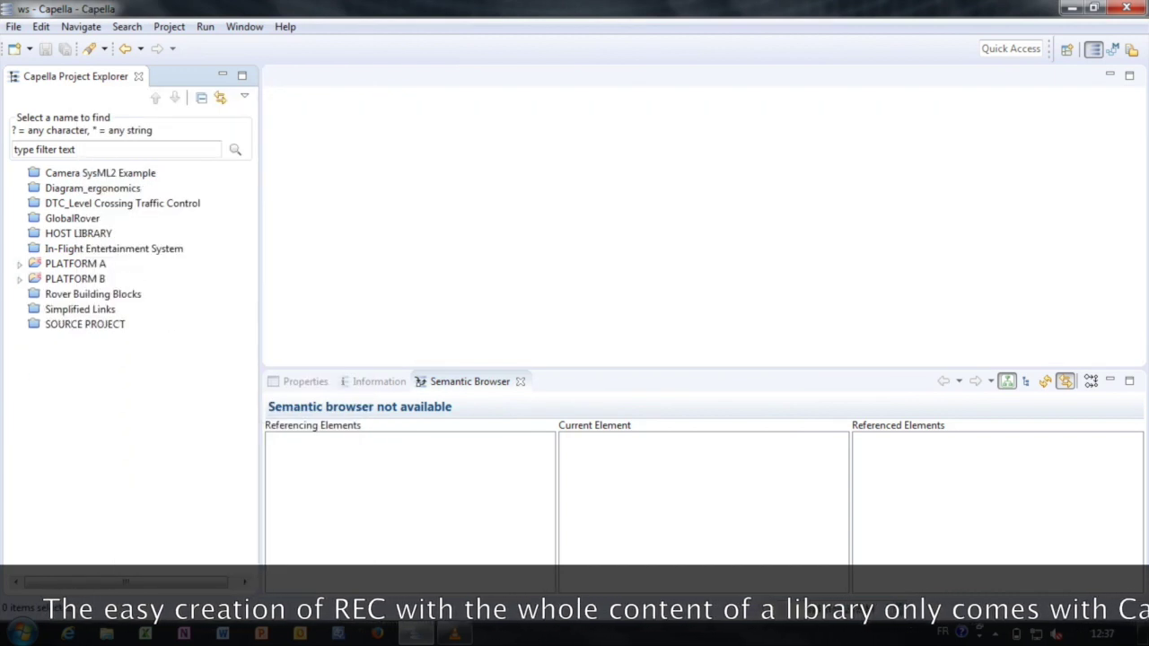
- Create a new Capella project named REFERENCE ARCHITECTURE in the default location
right_click(39, 357)
mouse_move(90, 368)
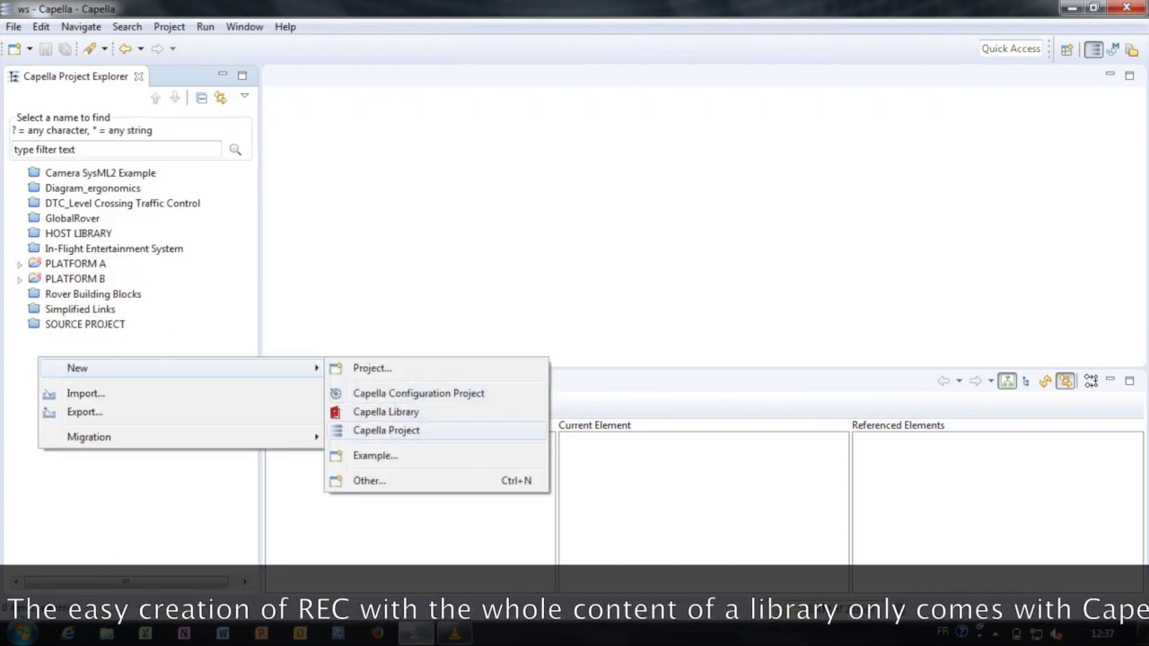
click(386, 430)
text(REFR)
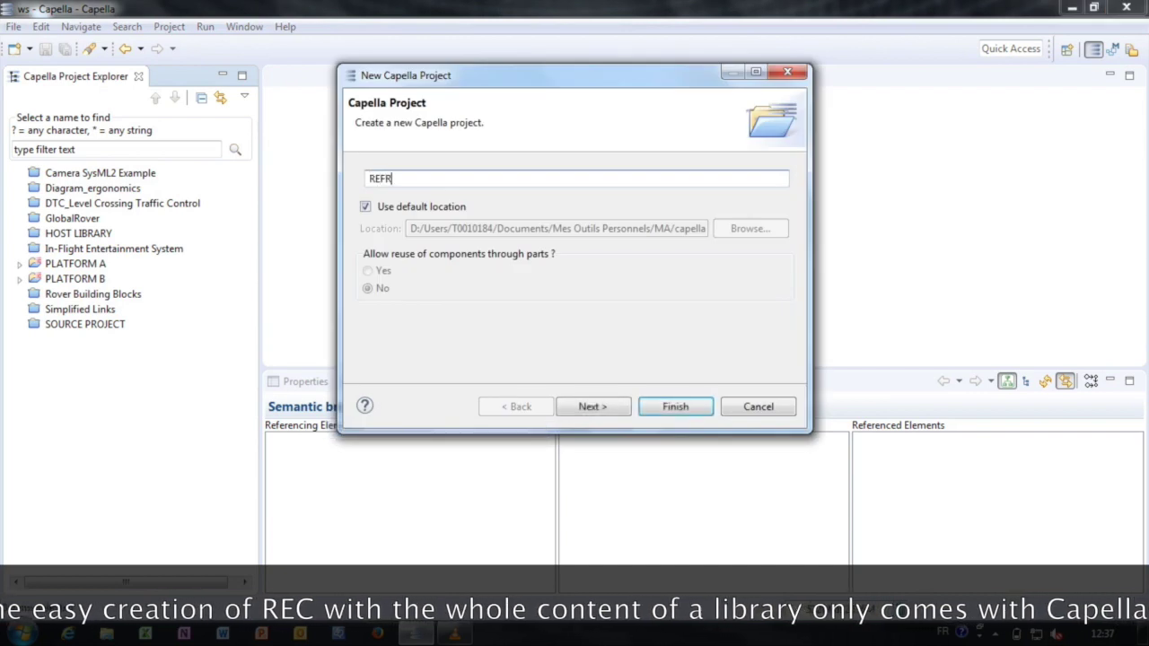
key(BackSpace)
text(ERENCE )
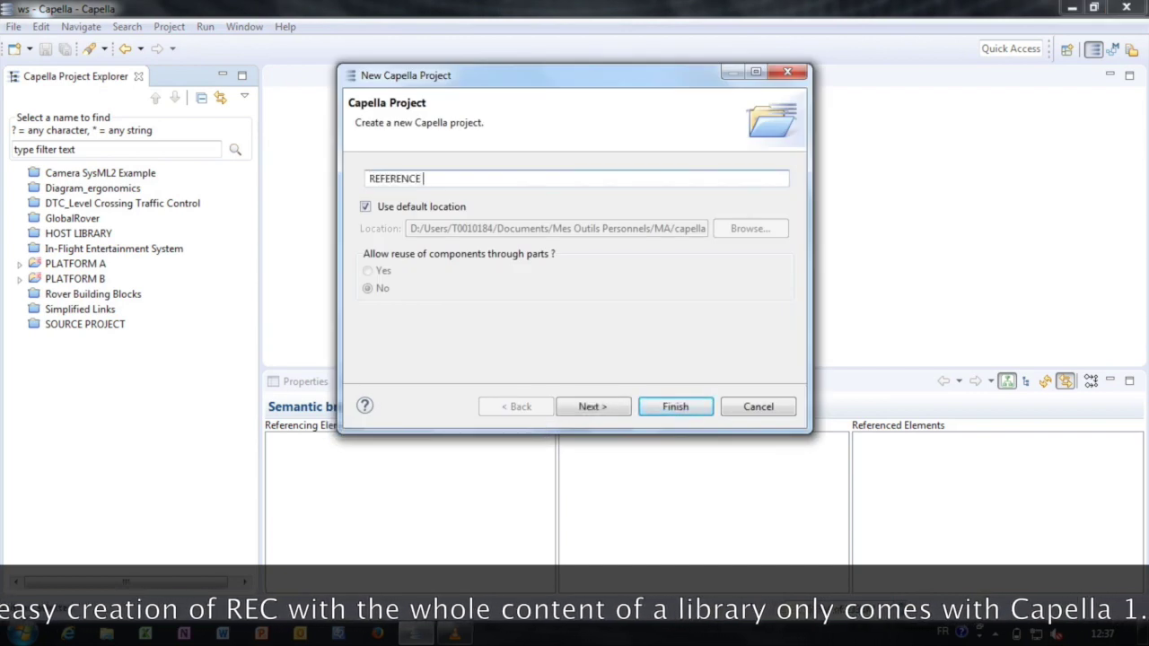
text(ARCHITECTURE)
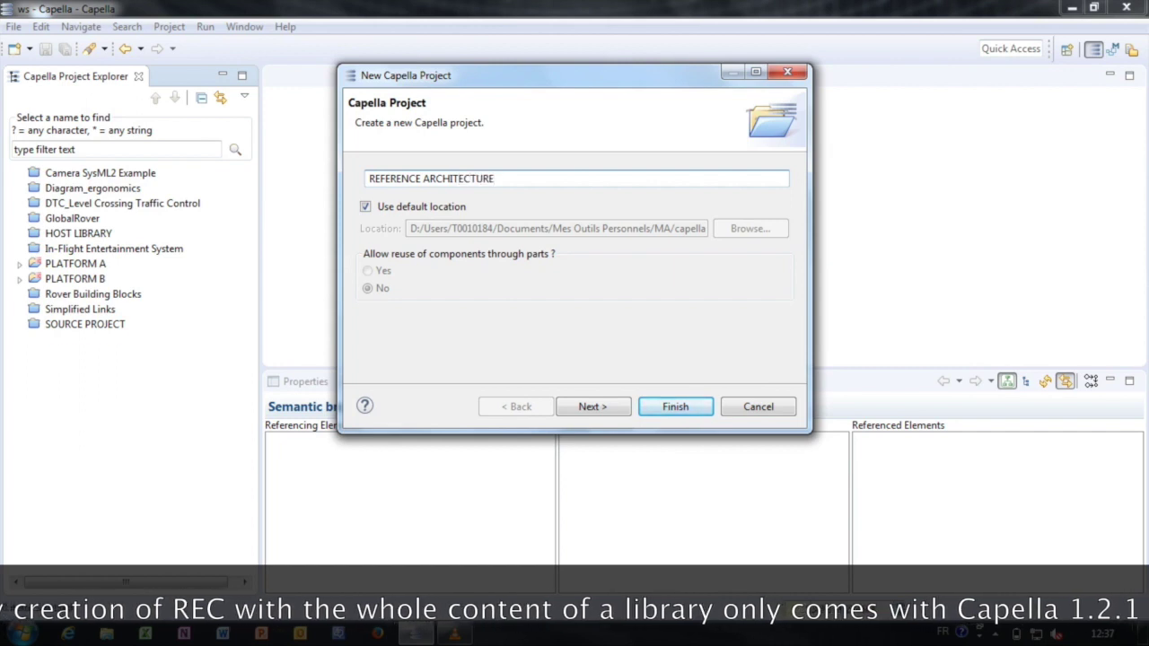
key(alt+f)
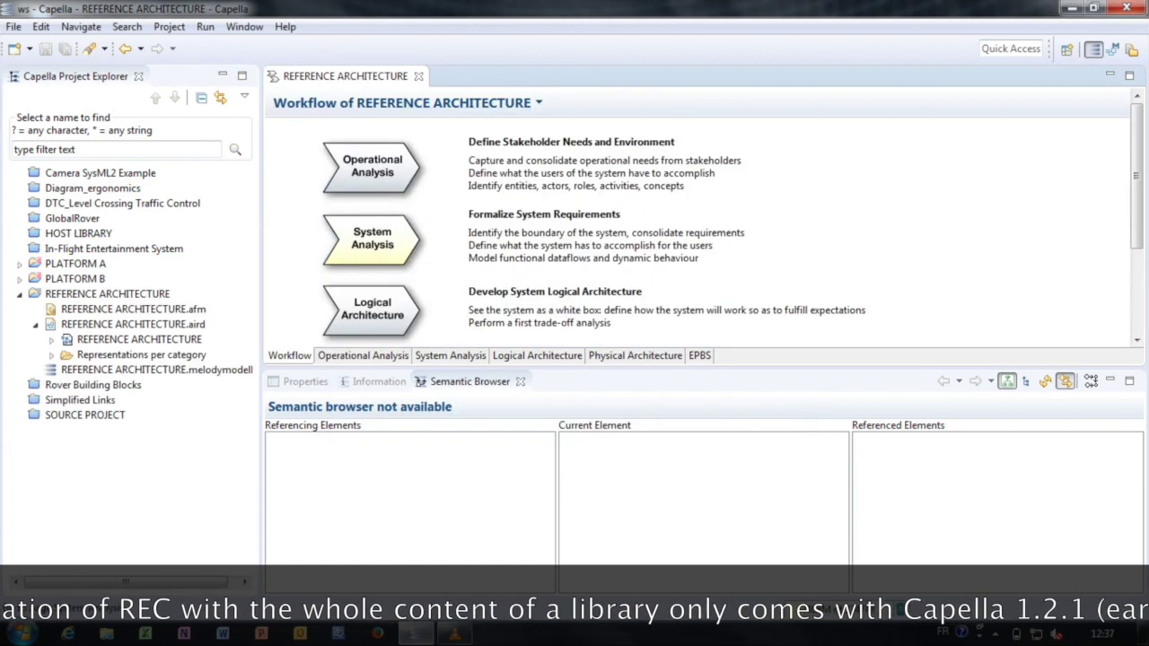
- Add the PLATFORM A and PLATFORM B libraries as references of the REFERENCE ARCHITECTURE project
click(140, 339)
click(133, 323)
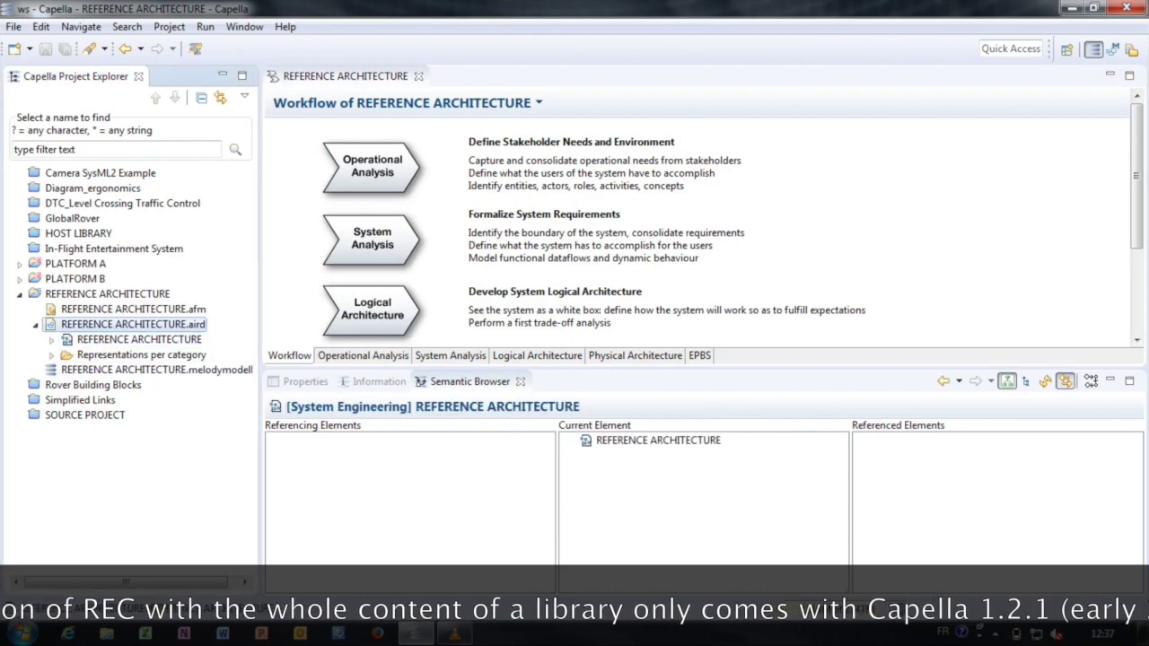
right_click(133, 324)
mouse_move(150, 564)
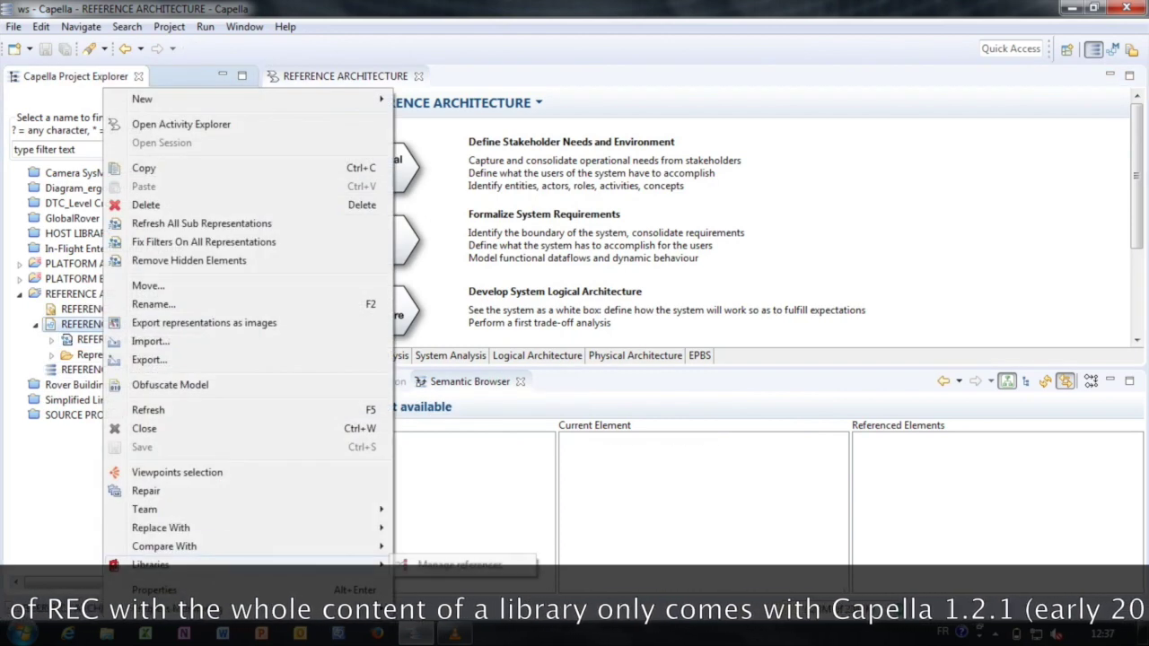
click(457, 565)
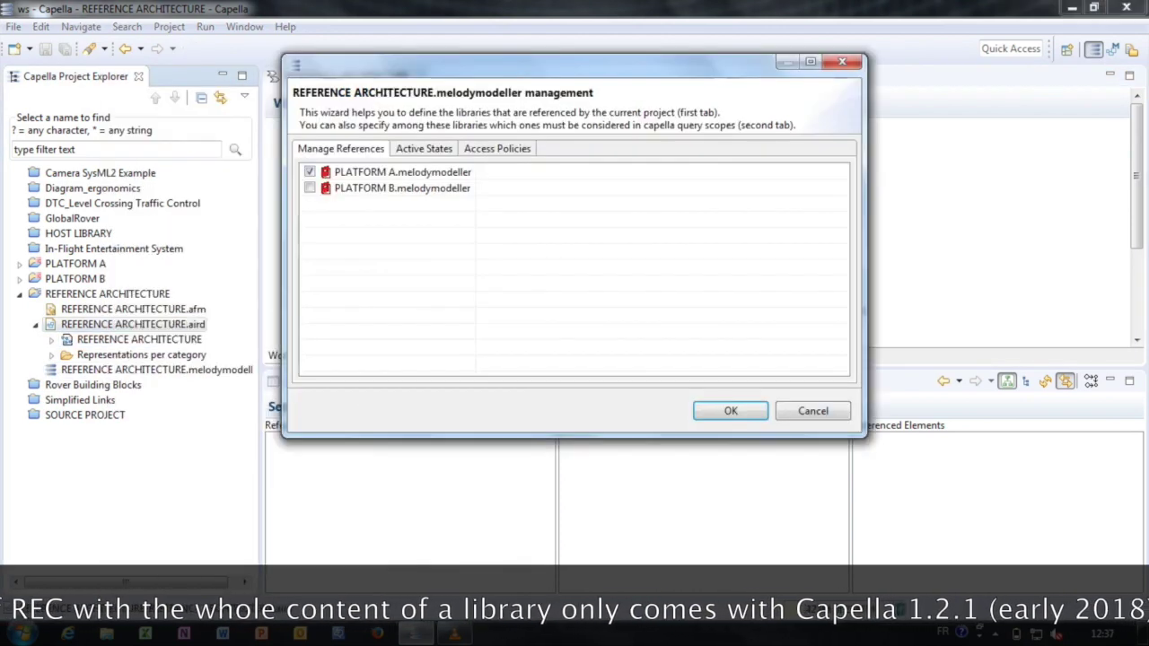
click(730, 410)
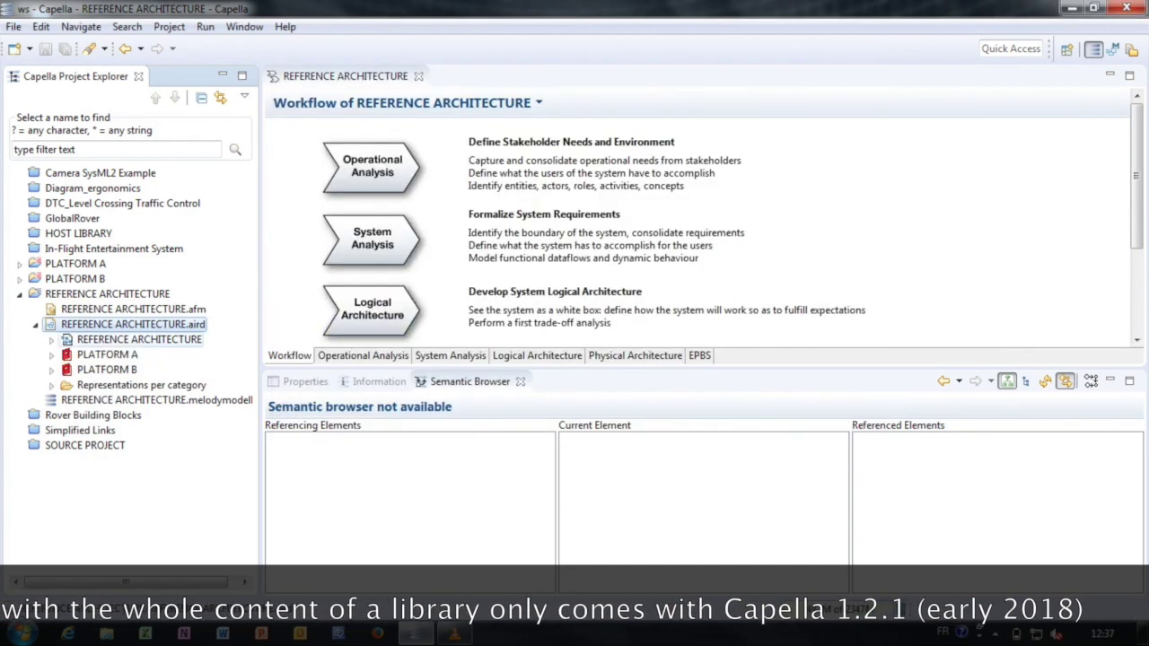
- Instantiate an RPL from the PLATFORM A REC in the REFERENCE ARCHITECTURE model, enforcing RPL compliance on the fly
click(99, 339)
right_click(88, 340)
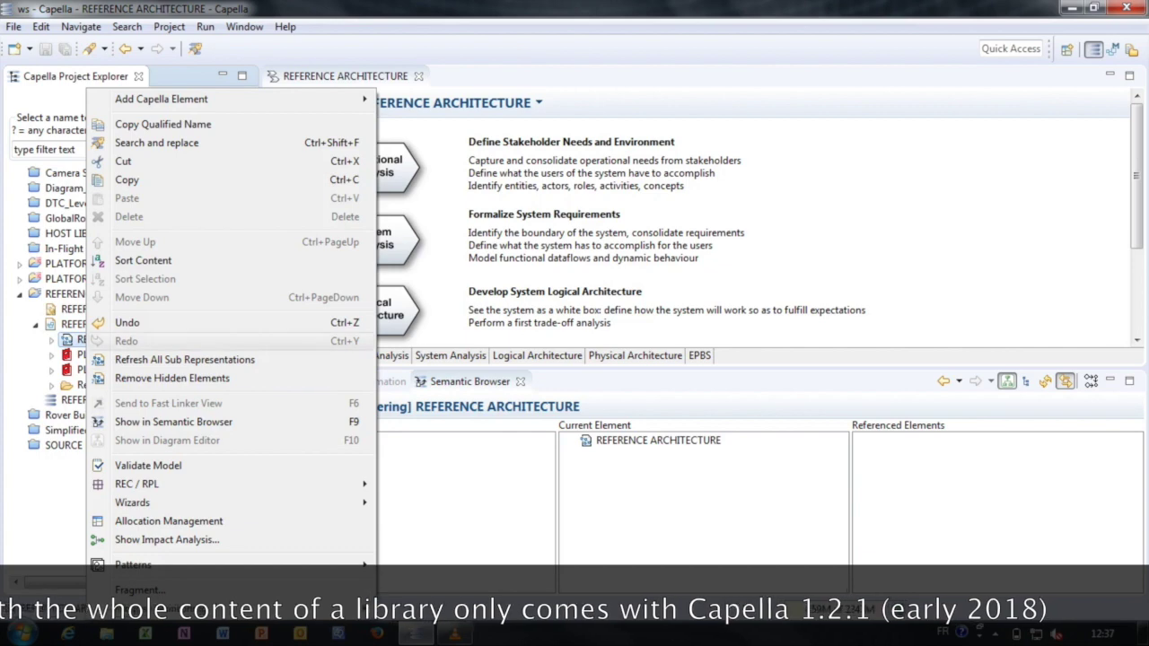
mouse_move(144, 483)
click(456, 509)
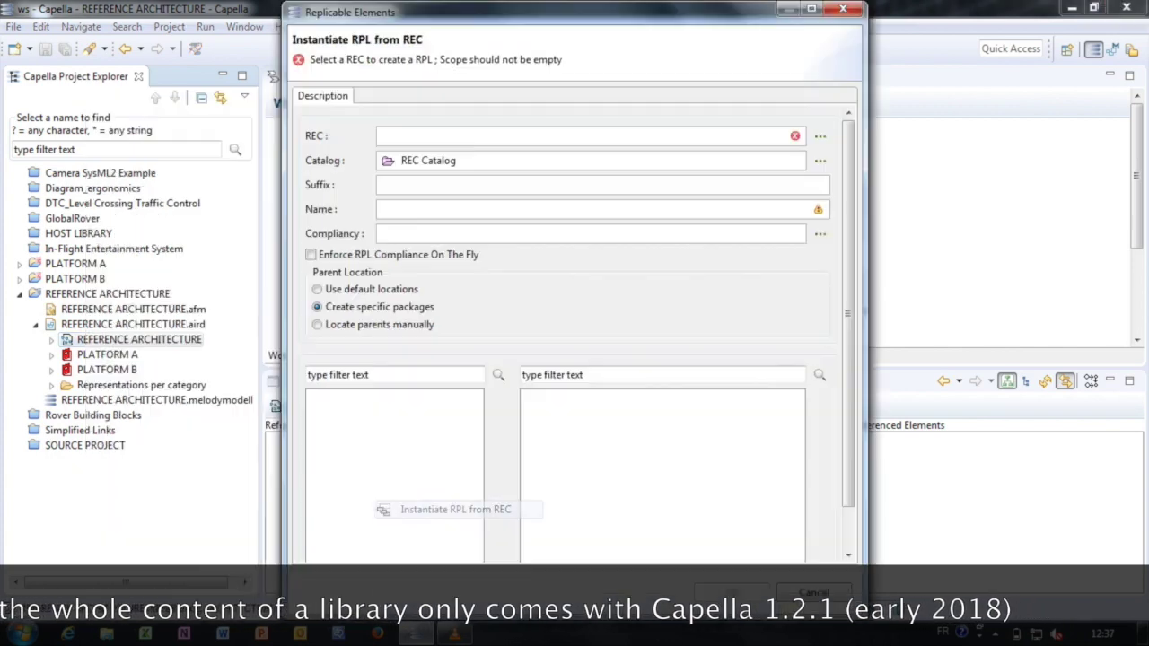
click(820, 135)
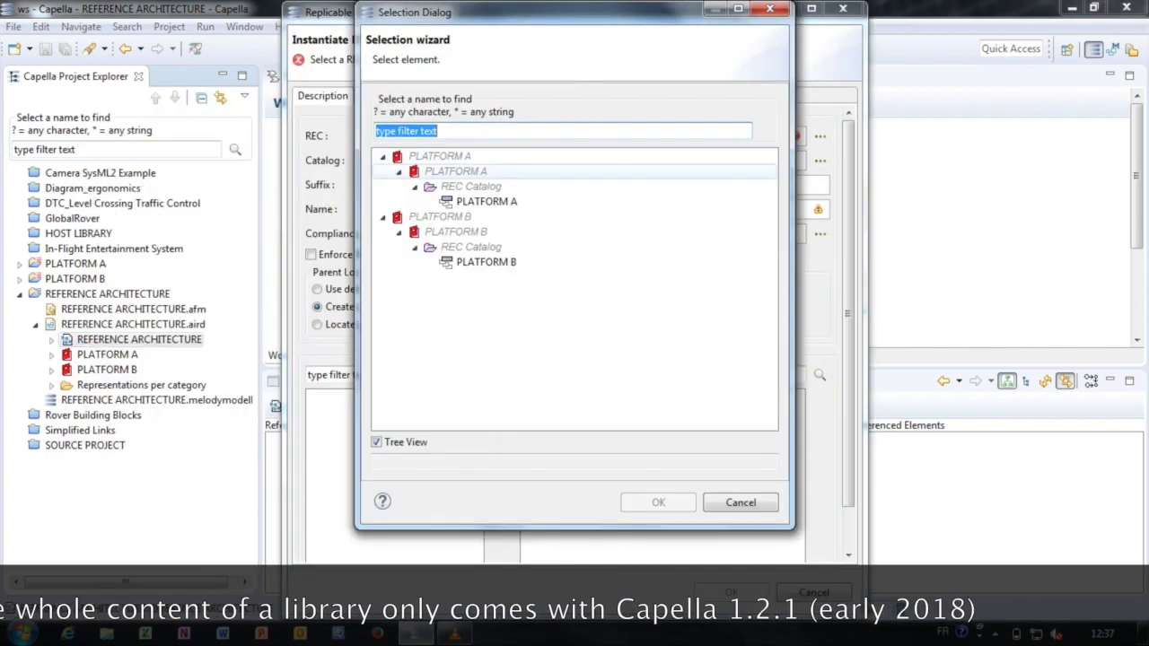
click(658, 502)
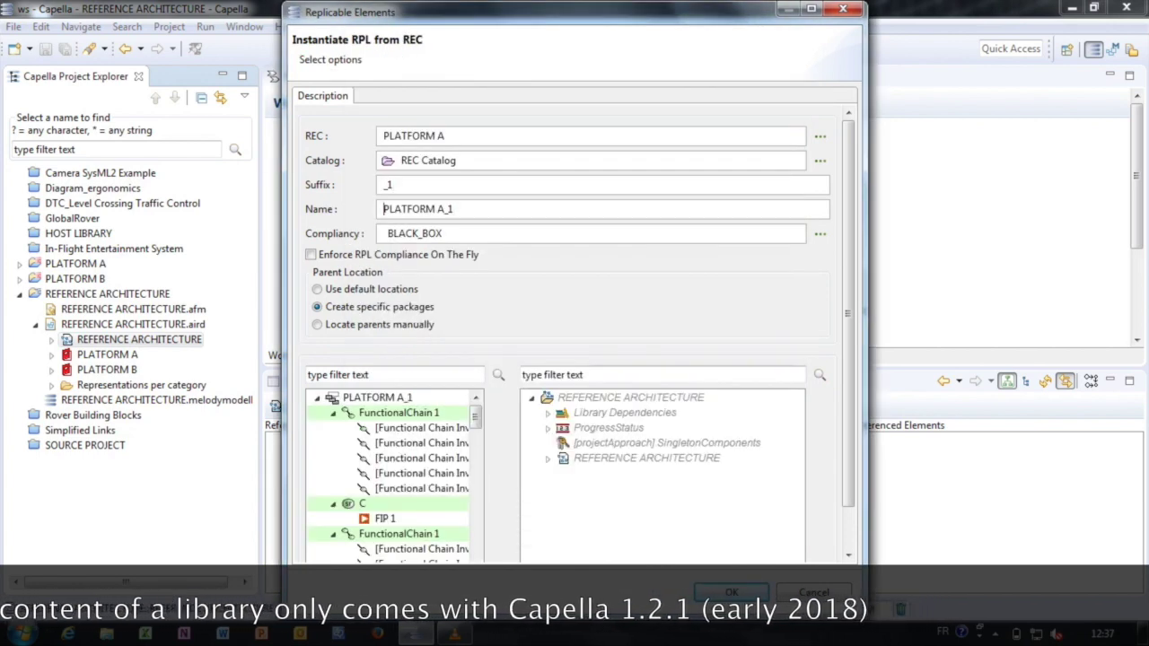
click(310, 254)
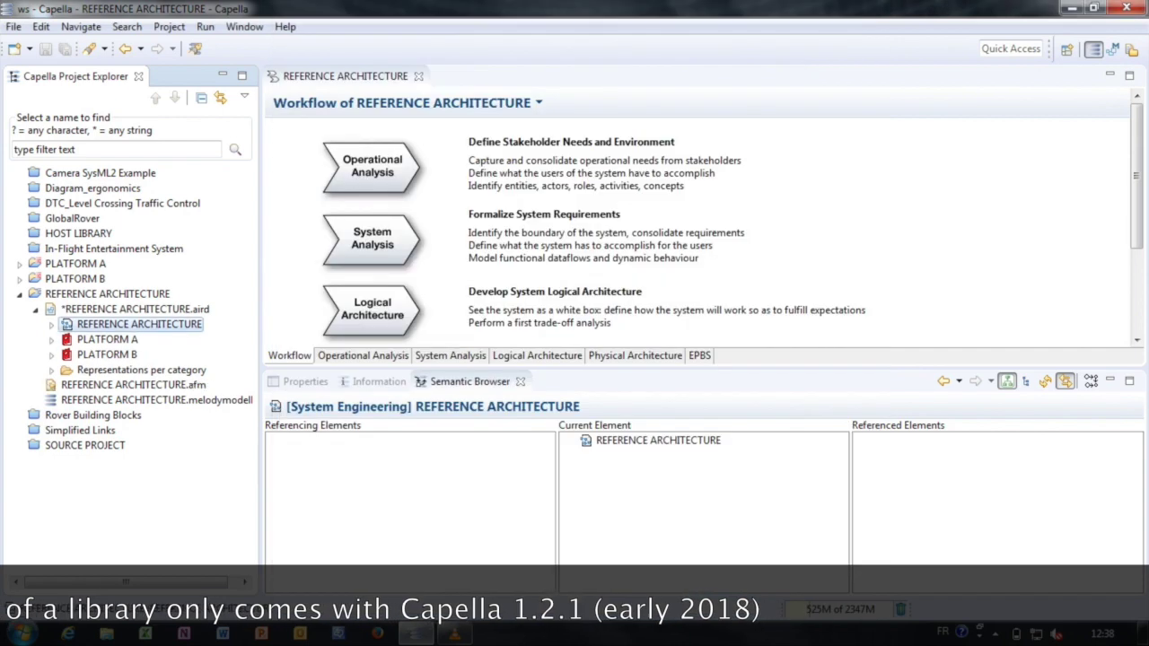
- Instantiate a second RPL from the PLATFORM A REC in the REFERENCE ARCHITECTURE model with suffix _2, enforcing RPL compliance on the fly
right_click(139, 324)
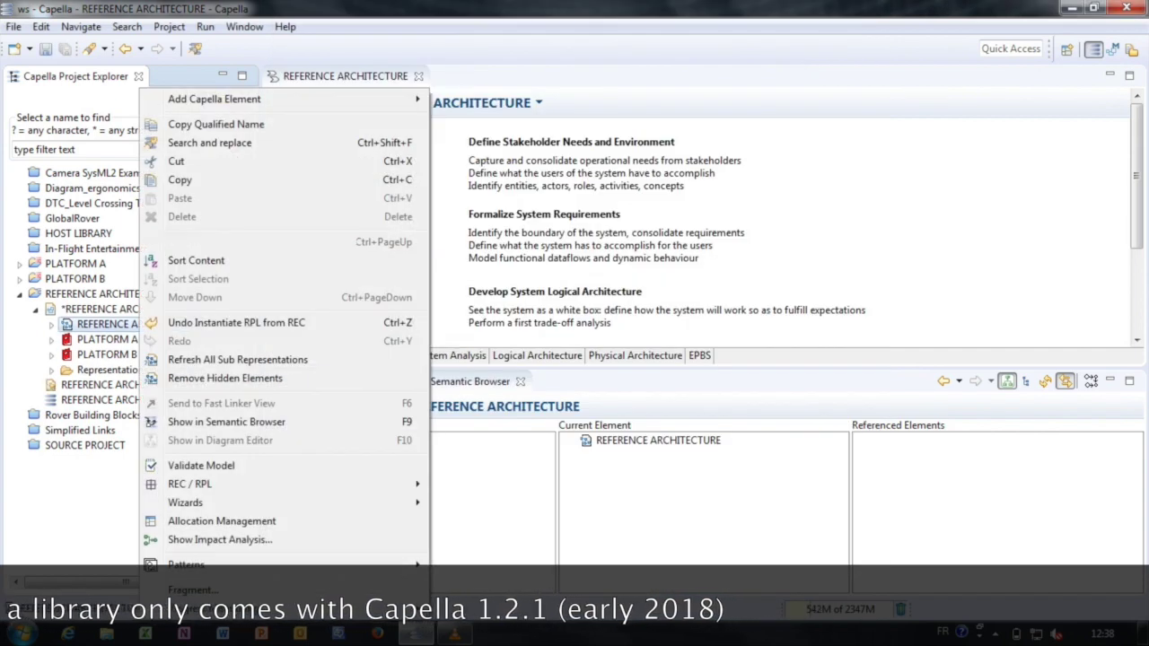
mouse_move(189, 483)
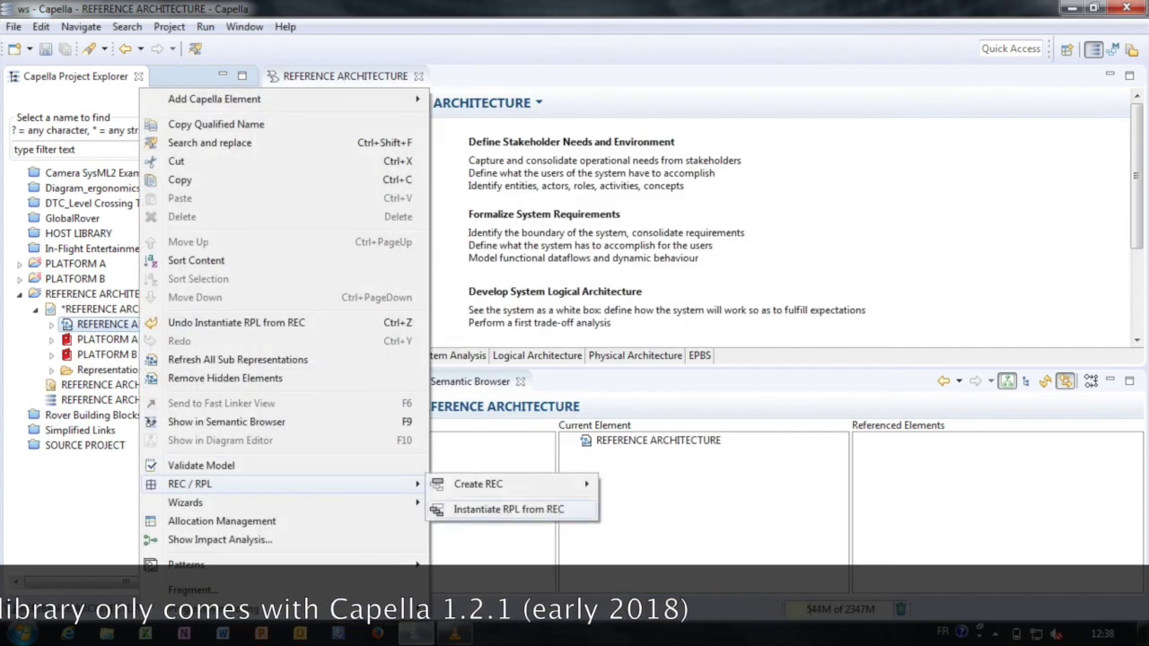
click(512, 511)
click(821, 137)
double_click(486, 202)
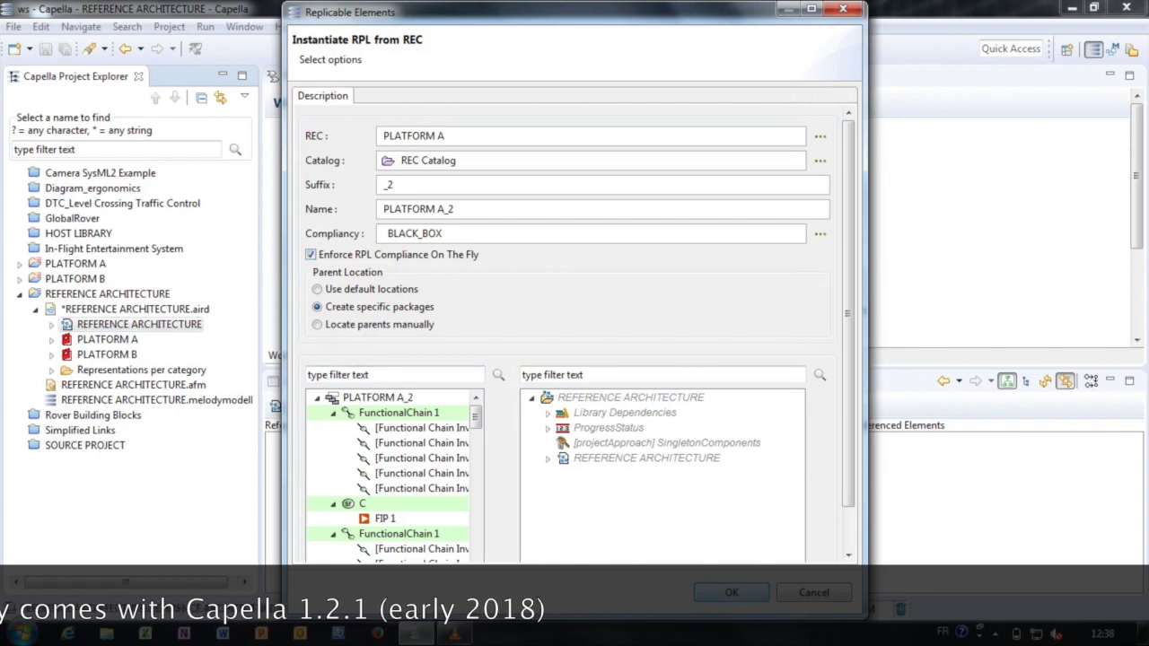
click(731, 592)
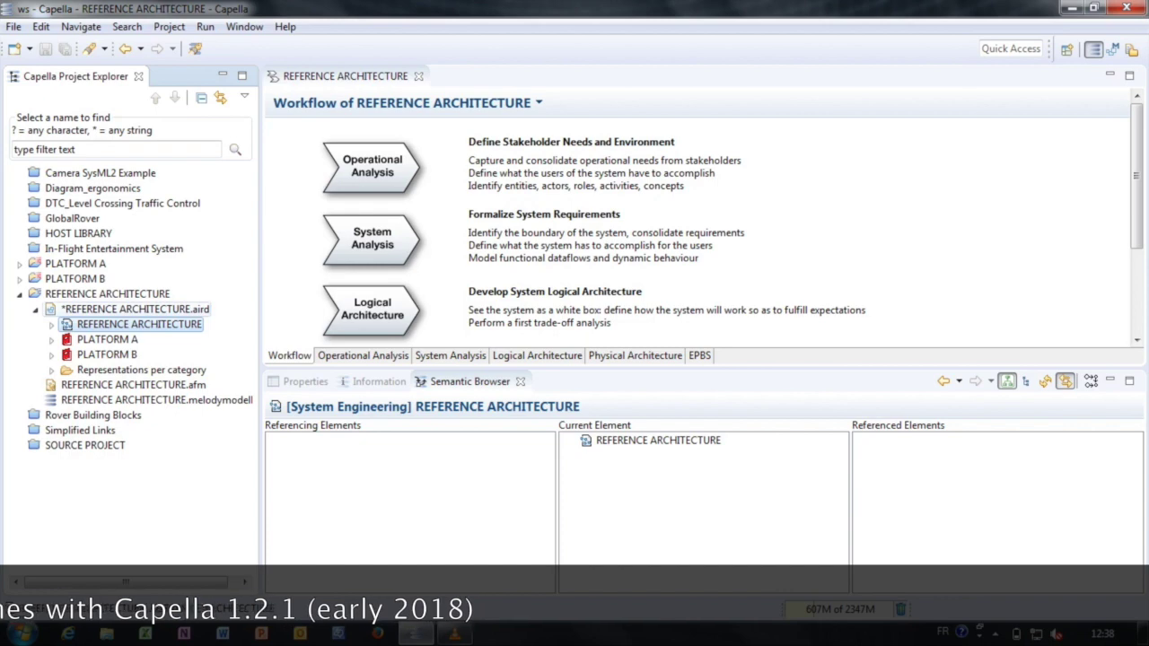
- Instantiate an RPL from the PLATFORM B REC in the REFERENCE ARCHITECTURE model with suffix _1, enforcing RPL compliance on the fly
right_click(120, 309)
right_click(113, 324)
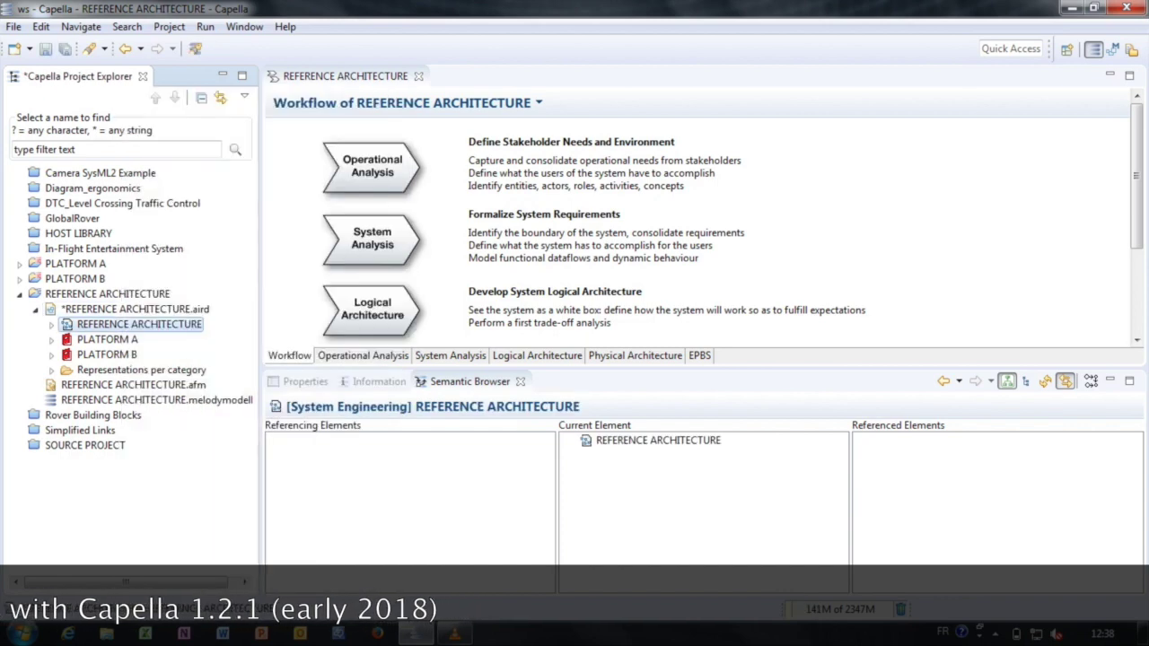
right_click(113, 324)
mouse_move(153, 482)
click(477, 511)
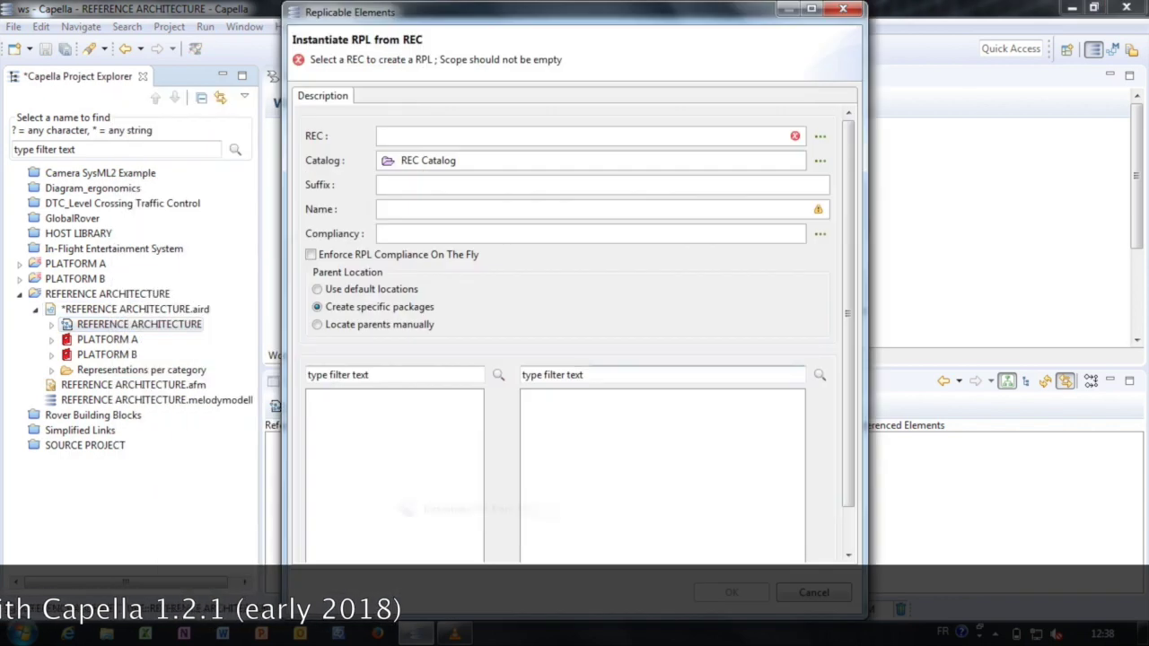
click(820, 137)
double_click(486, 262)
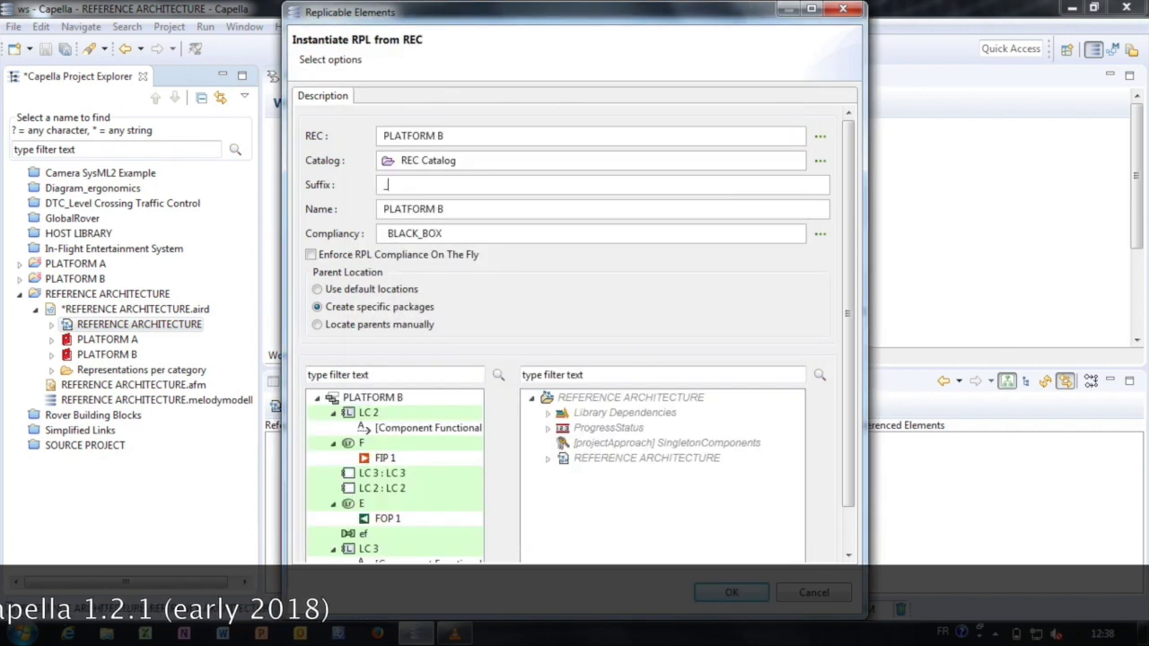
click(310, 255)
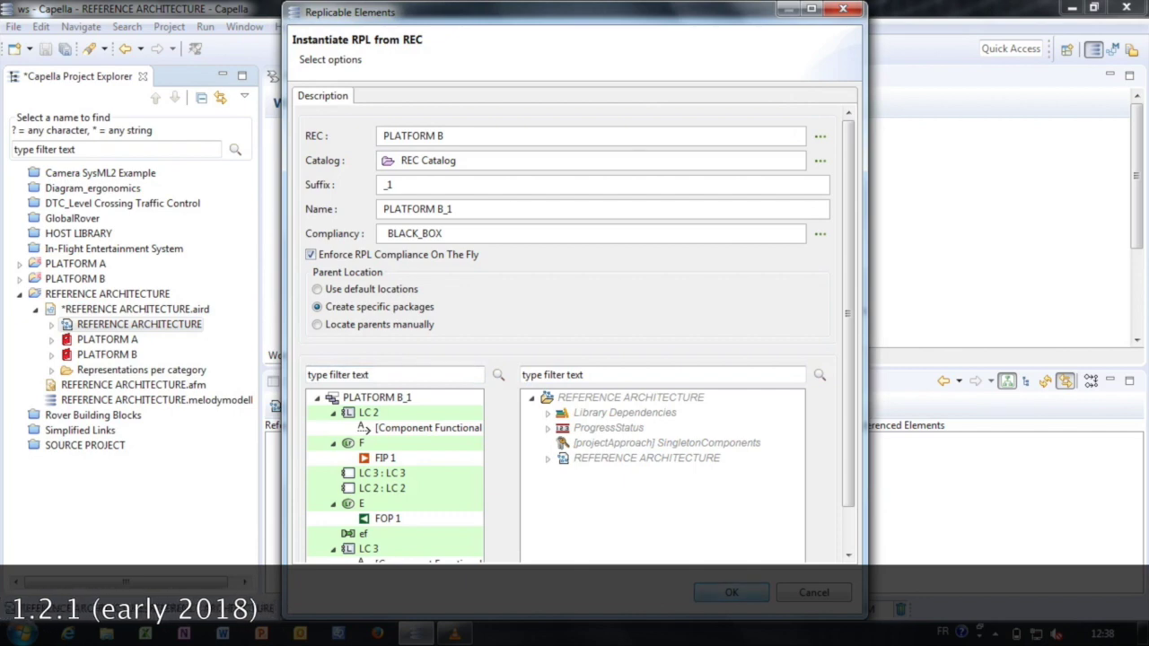
click(731, 593)
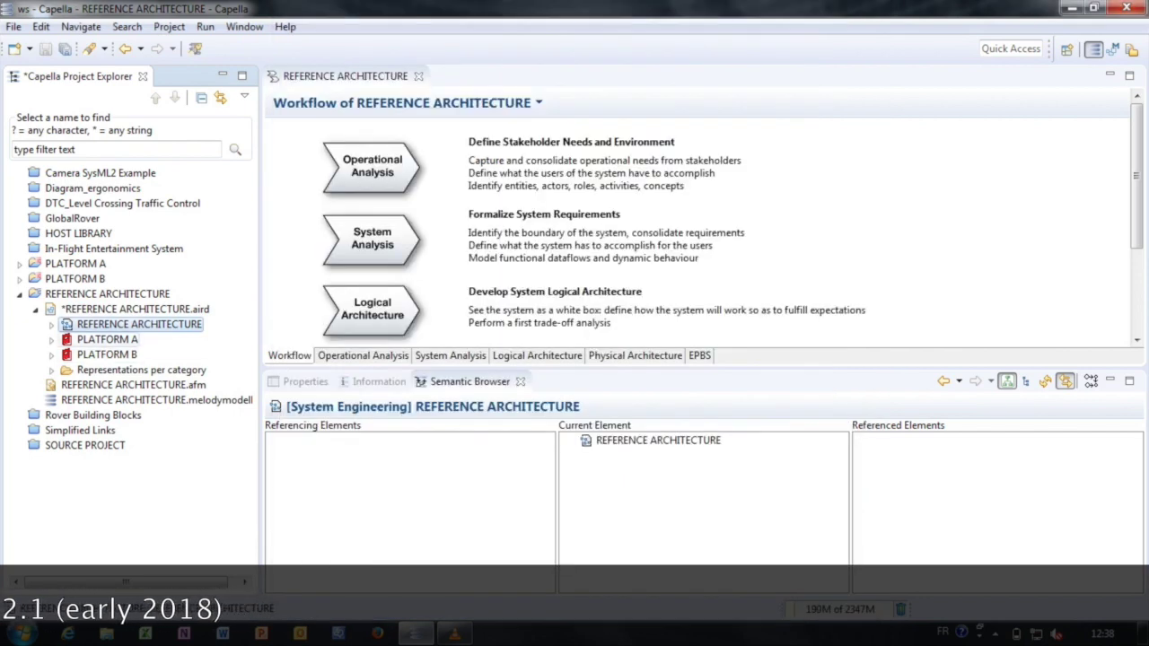
- Examine the PLATFORM A_1, PLATFORM A_2 and PLATFORM B_1 function packages under the Root Logical Function of the REFERENCE ARCHITECTURE model
click(51, 324)
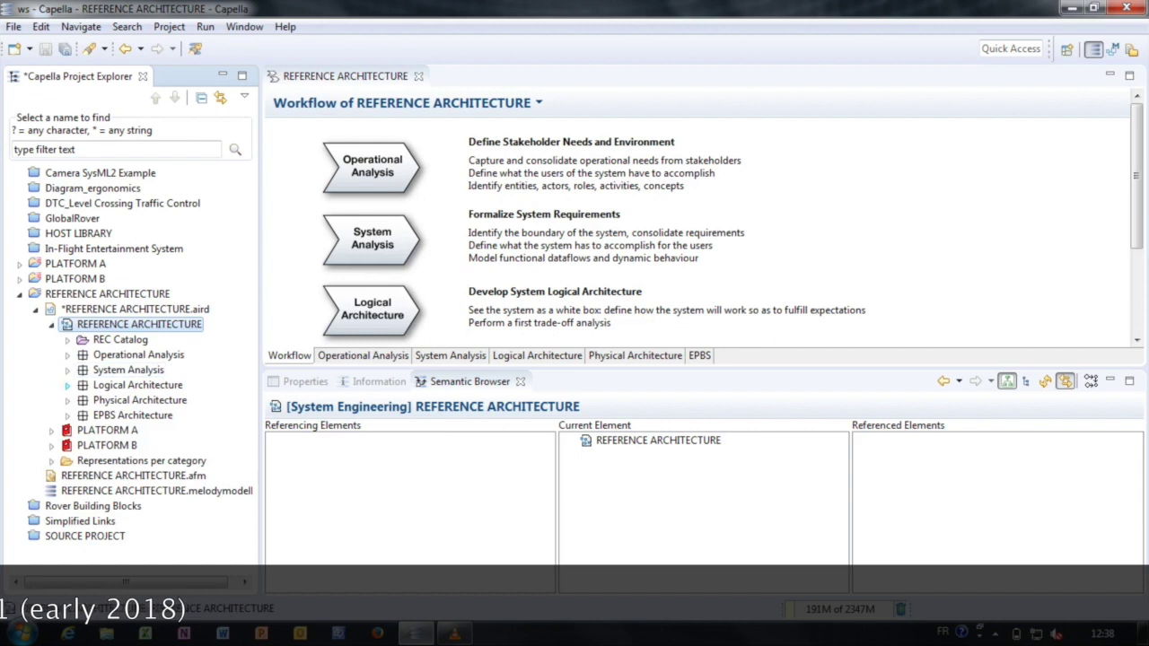
click(67, 386)
click(84, 401)
click(100, 416)
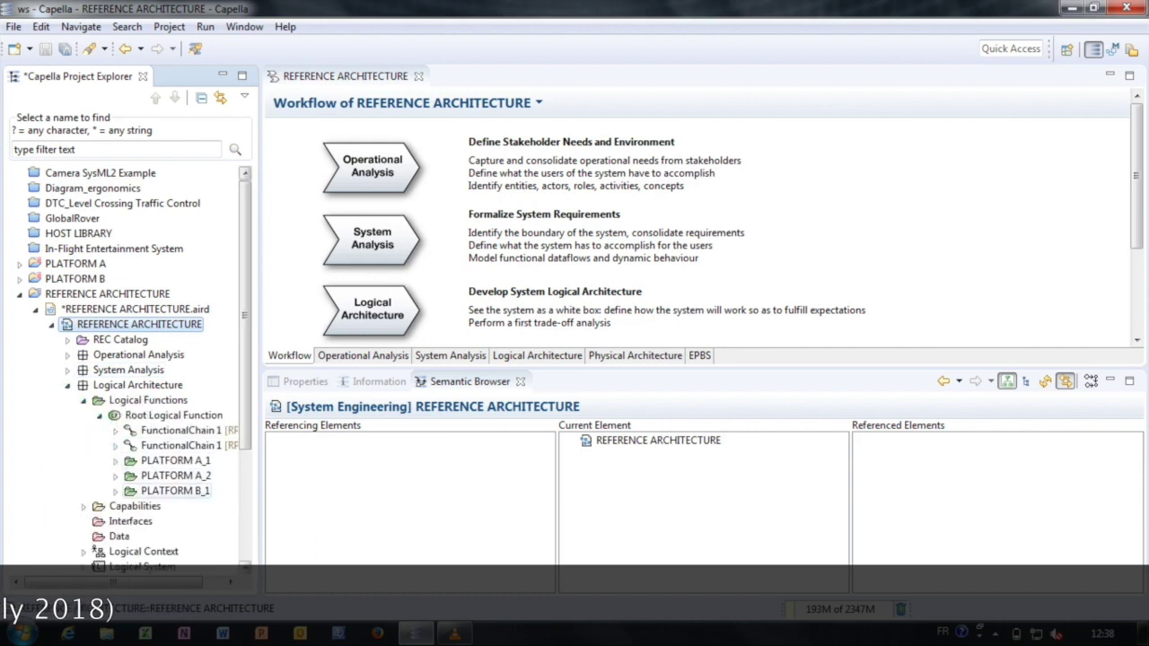
click(115, 490)
click(115, 476)
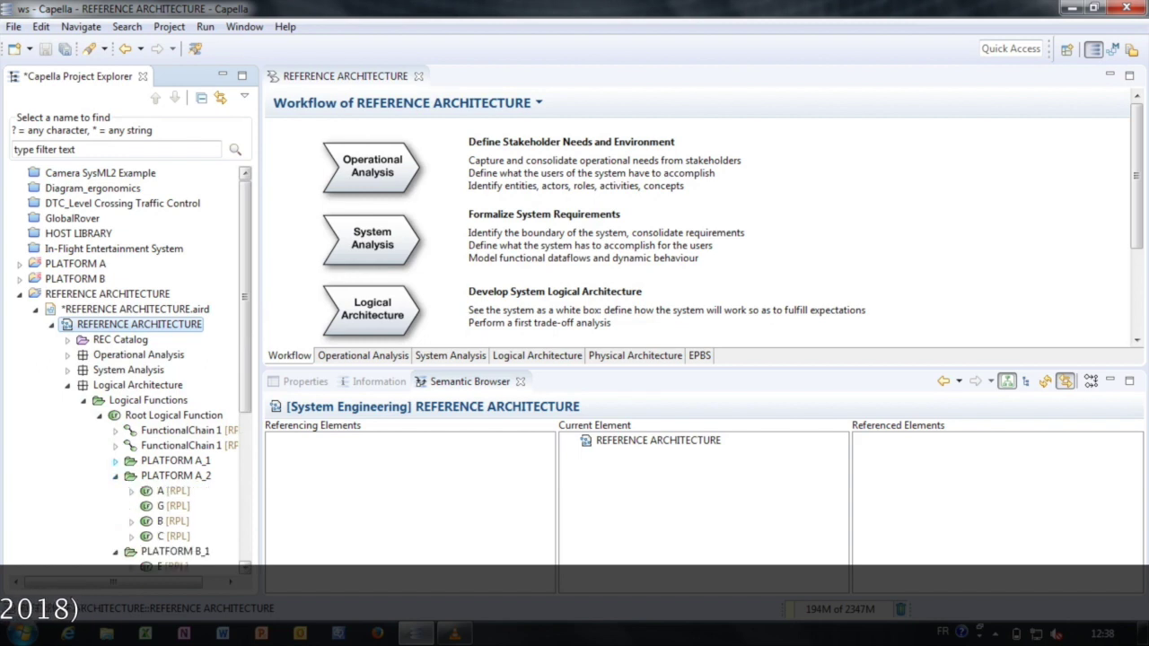
click(115, 460)
scroll(126, 461, down, 2)
scroll(126, 461, down, 4)
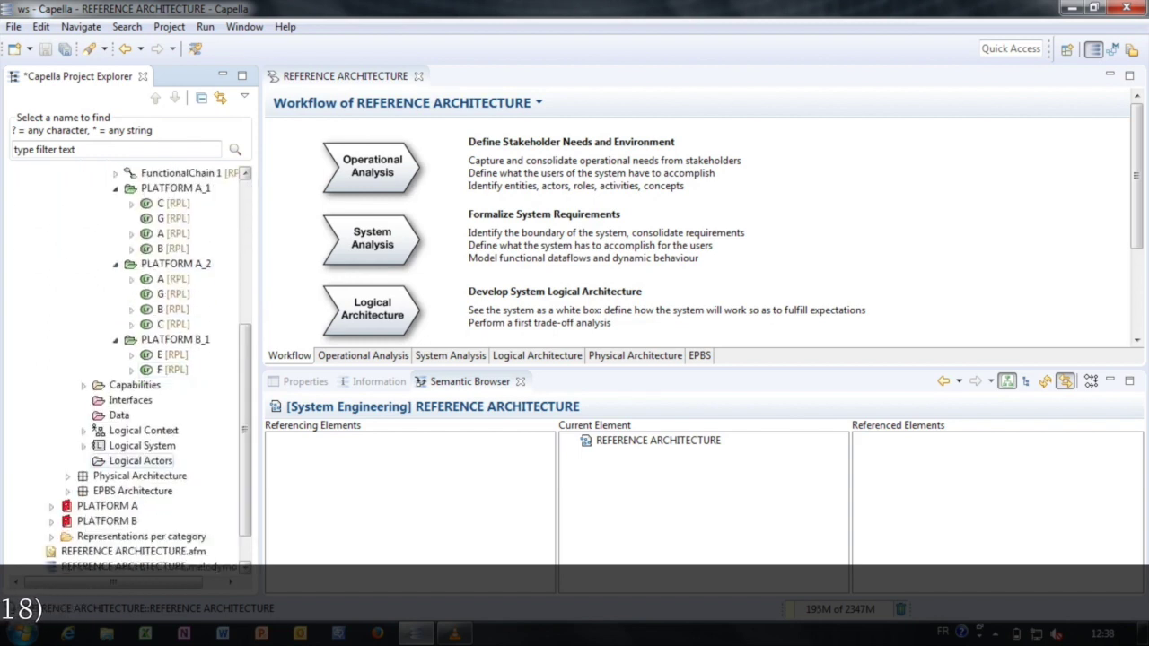
- Examine the PLATFORM A_1, PLATFORM A_2 and PLATFORM B_1 component packages under the Logical System, and collapse the Logical Architecture
scroll(126, 460, down, 2)
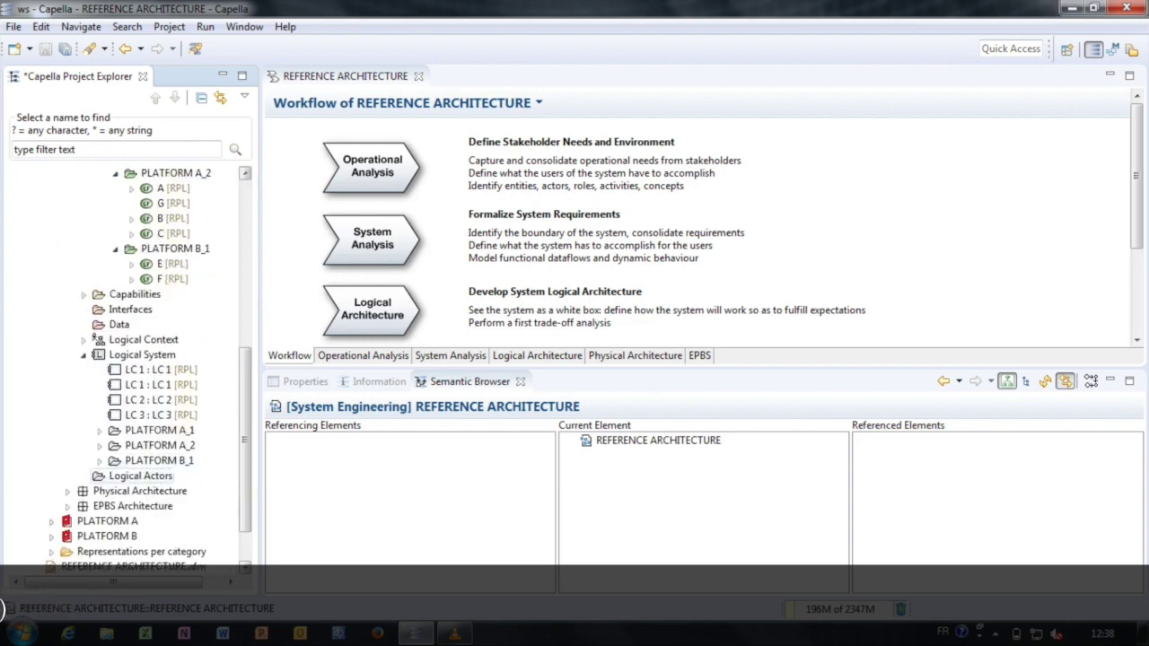
click(99, 461)
click(99, 446)
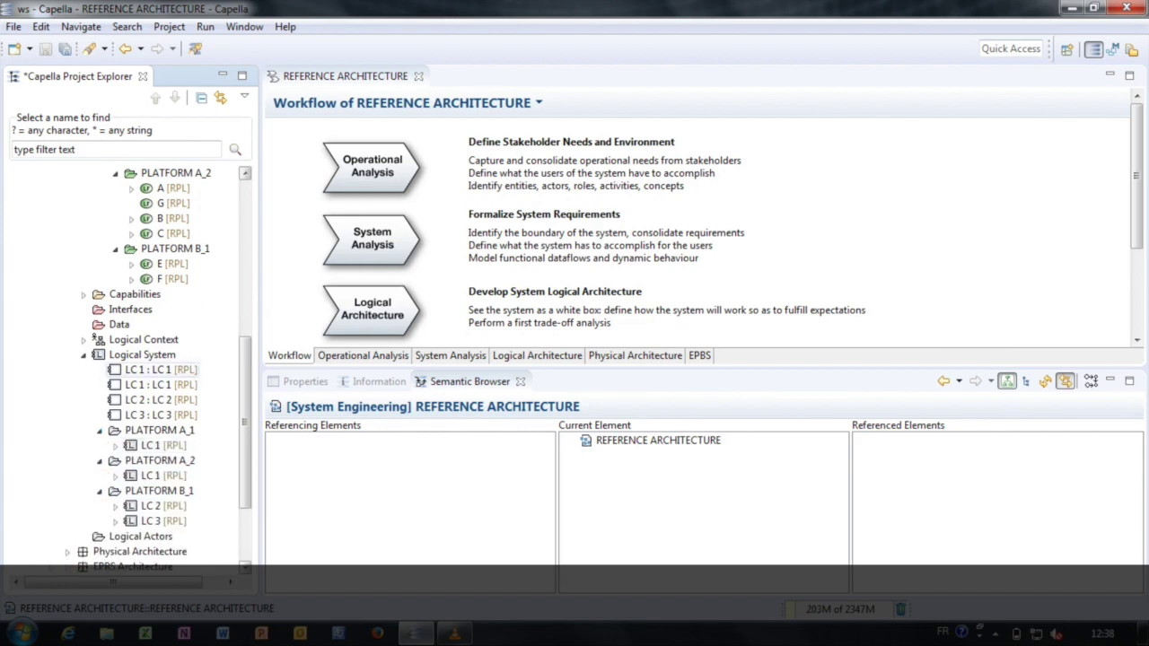
click(84, 354)
scroll(93, 474, up, 5)
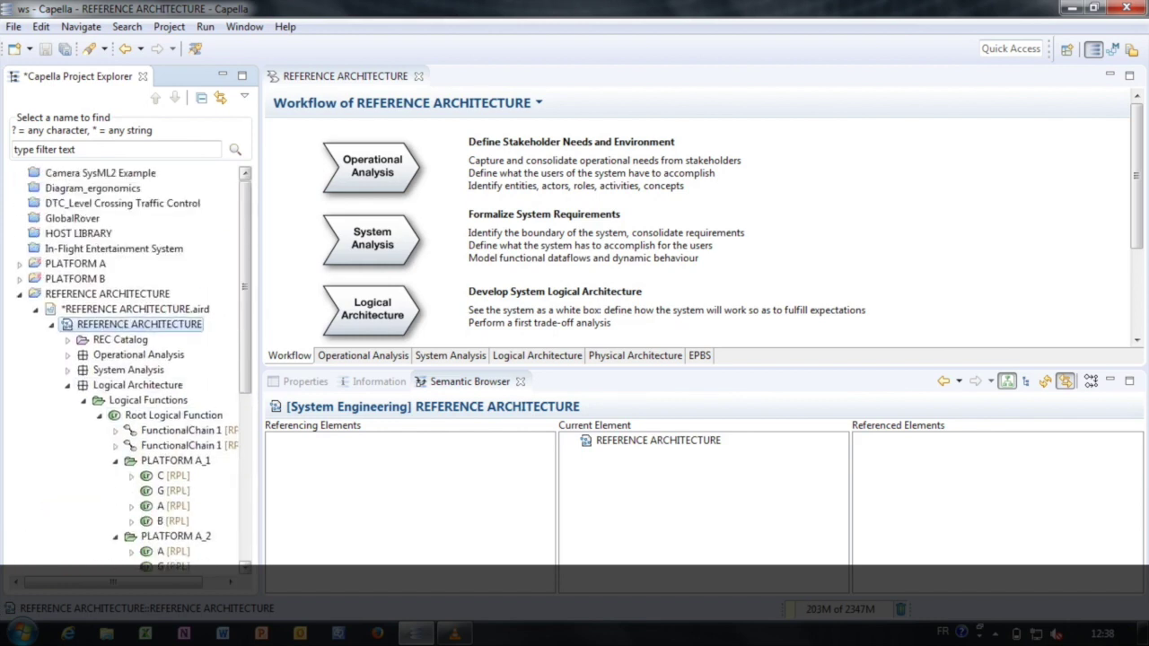
click(67, 385)
- Create a new Logical Architecture diagram [LAB] Logical System with its default name and maximize the diagram editor
click(372, 311)
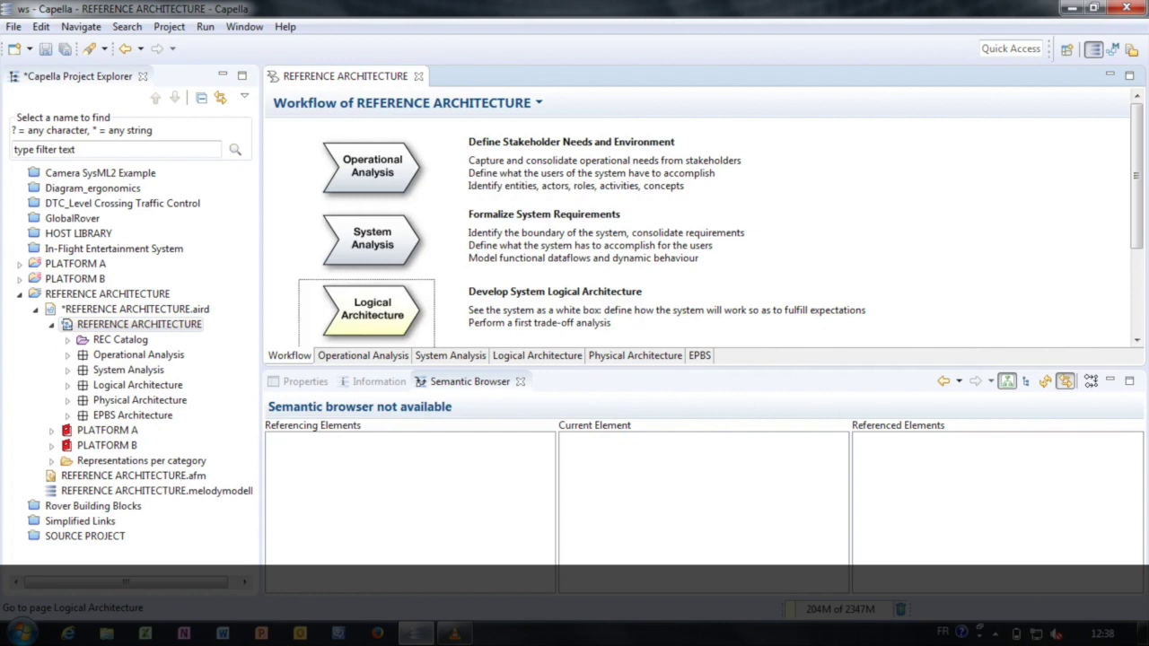
scroll(700, 221, down, 1)
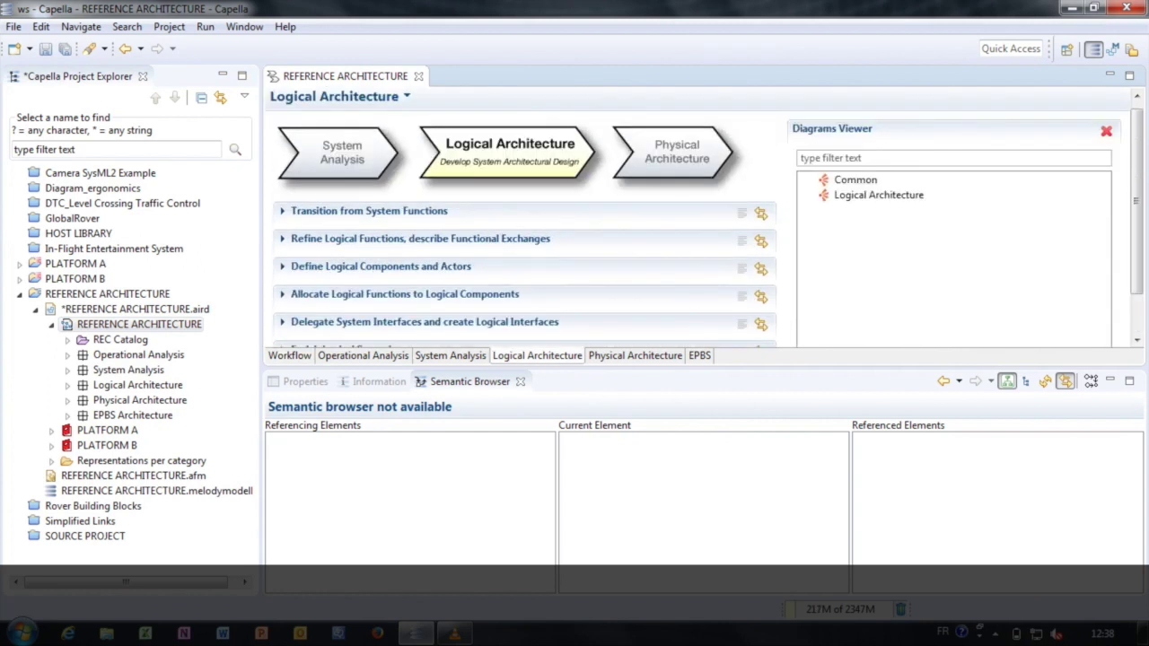
click(404, 293)
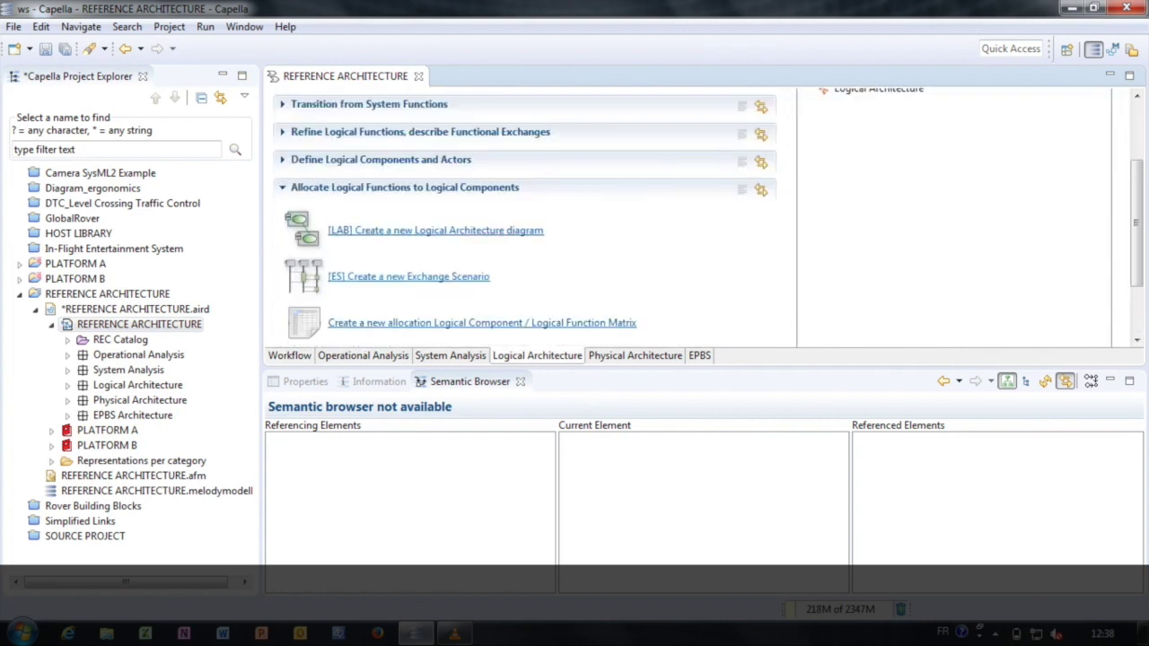
click(435, 230)
click(638, 338)
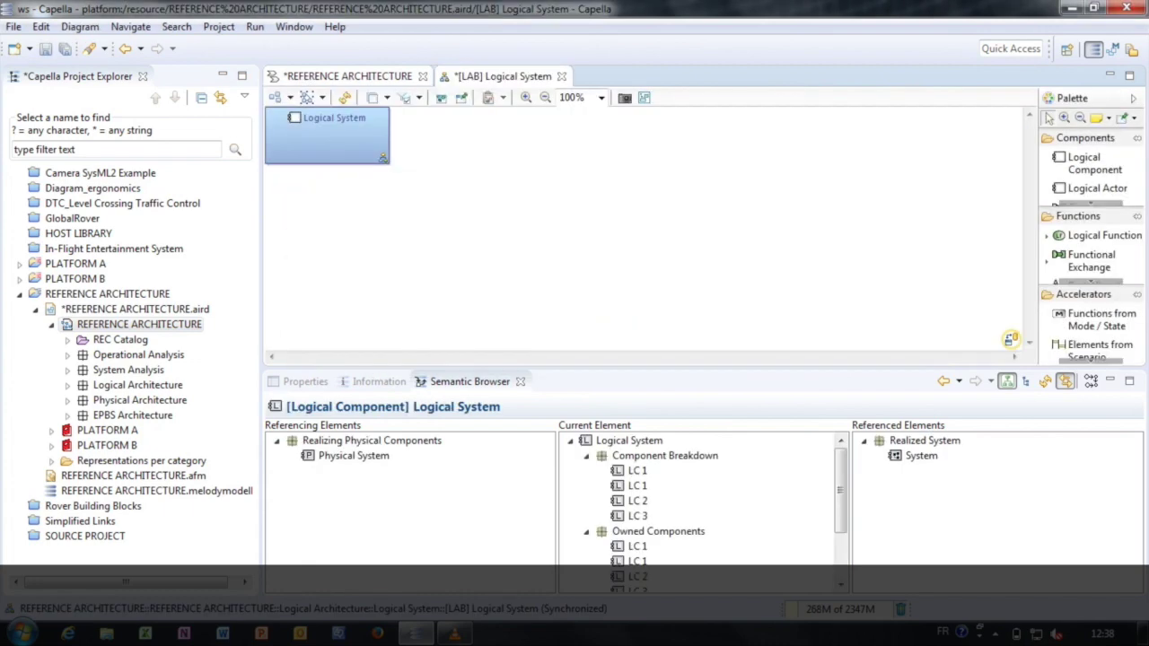
double_click(347, 76)
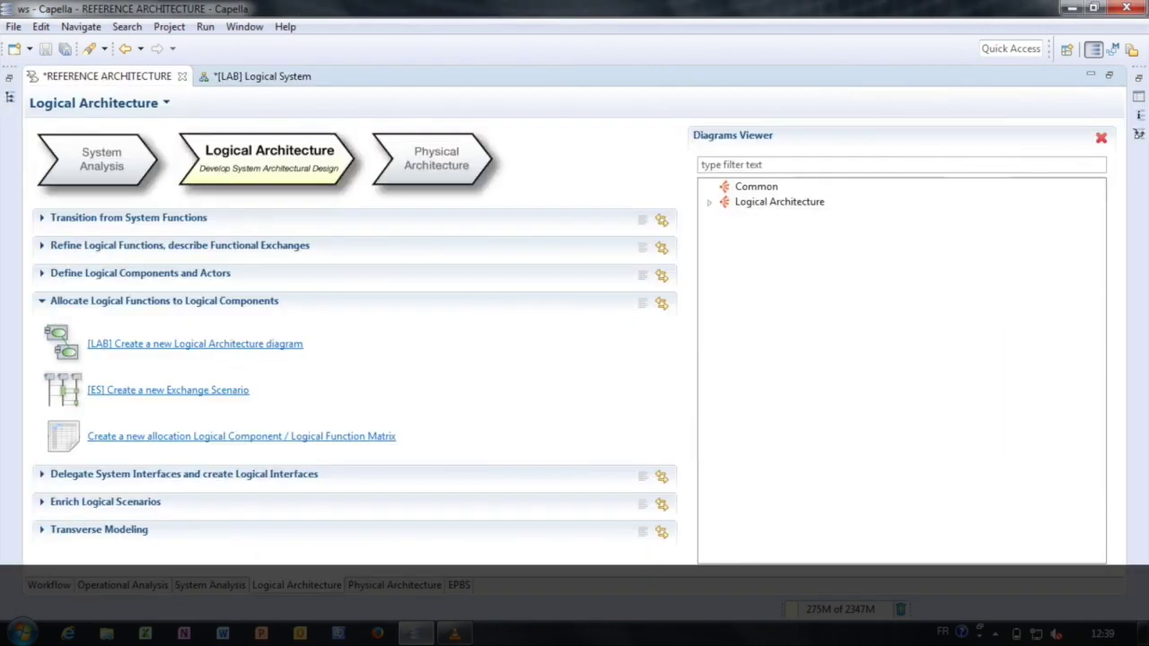
click(262, 76)
click(87, 139)
click(991, 567)
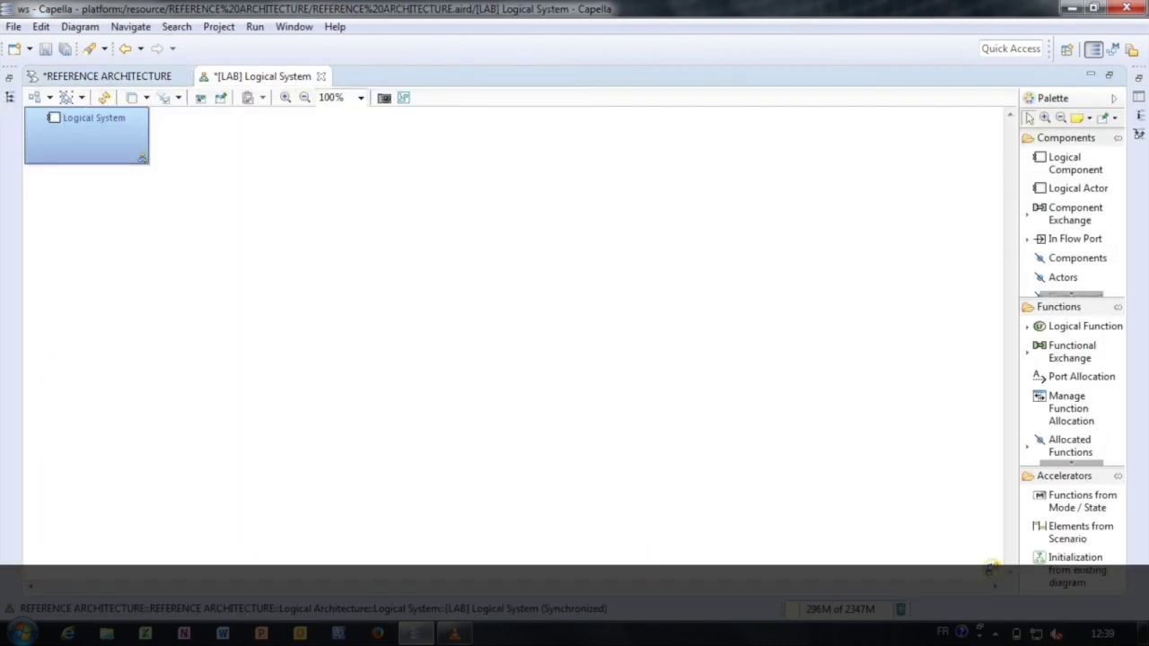
- Show all available LC 1, LC 2 and LC 3 components inside the Logical System on the diagram
click(1077, 258)
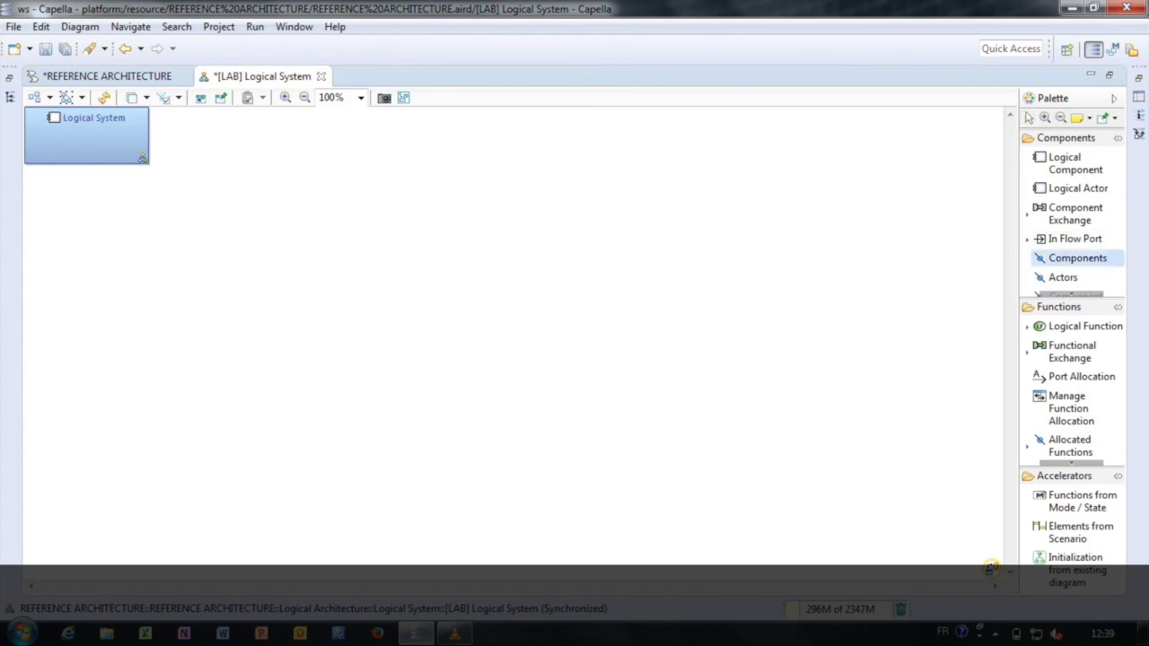
click(449, 294)
click(275, 279)
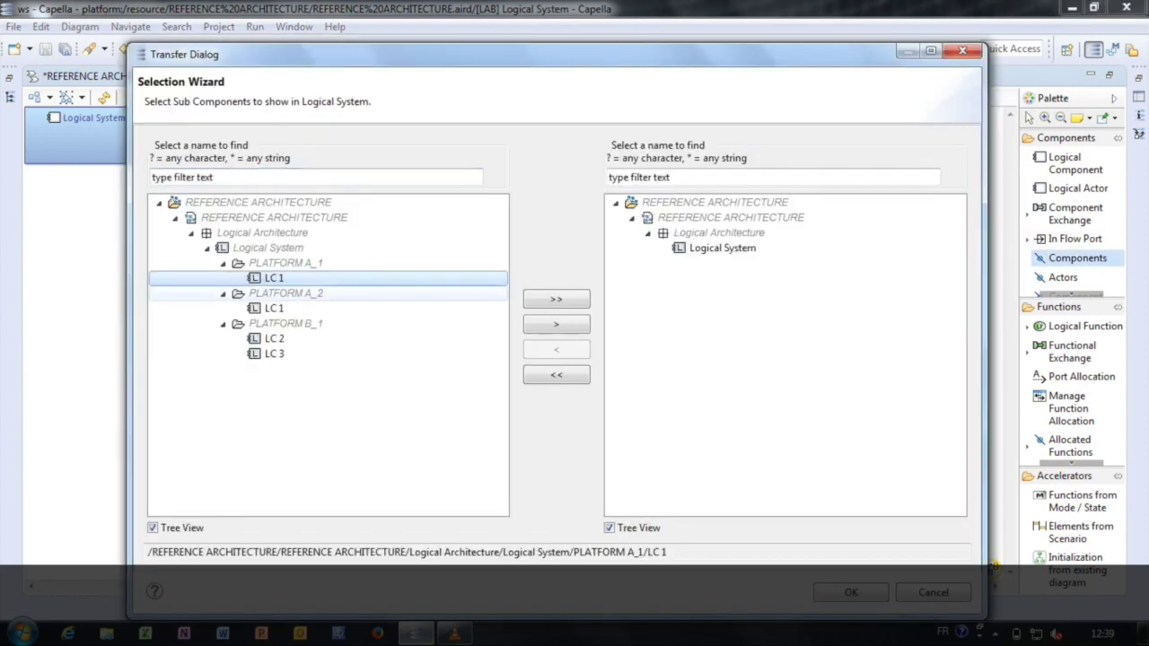
click(556, 299)
click(851, 592)
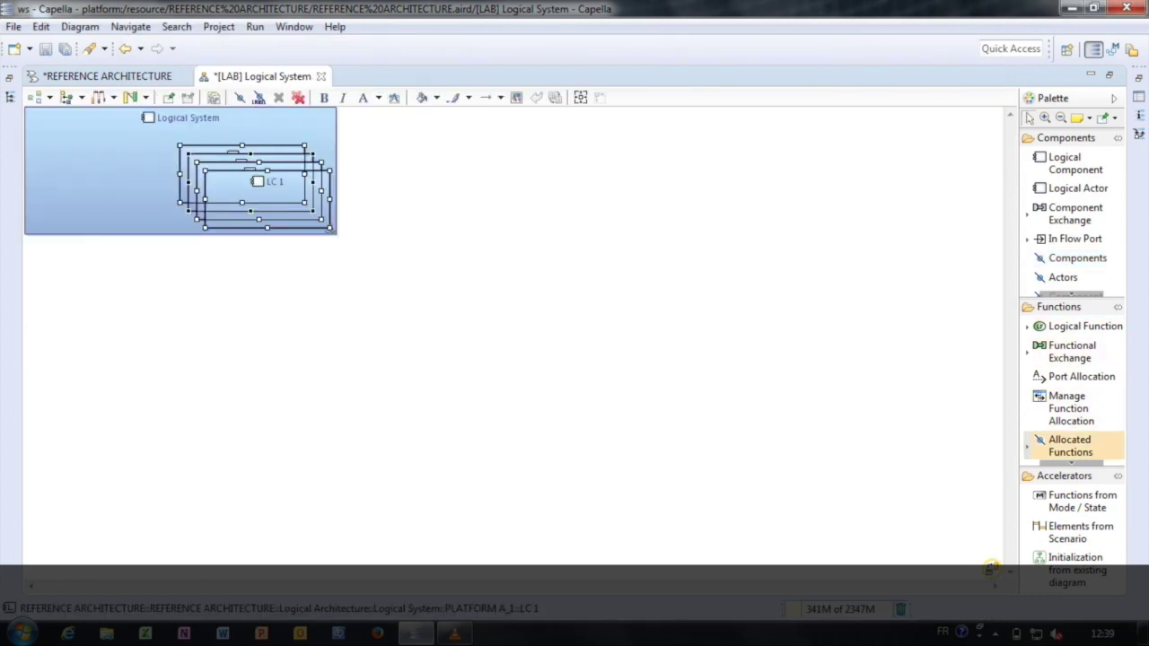
- Show the allocated functions of the logical components on the diagram
click(1068, 446)
click(1076, 327)
click(181, 227)
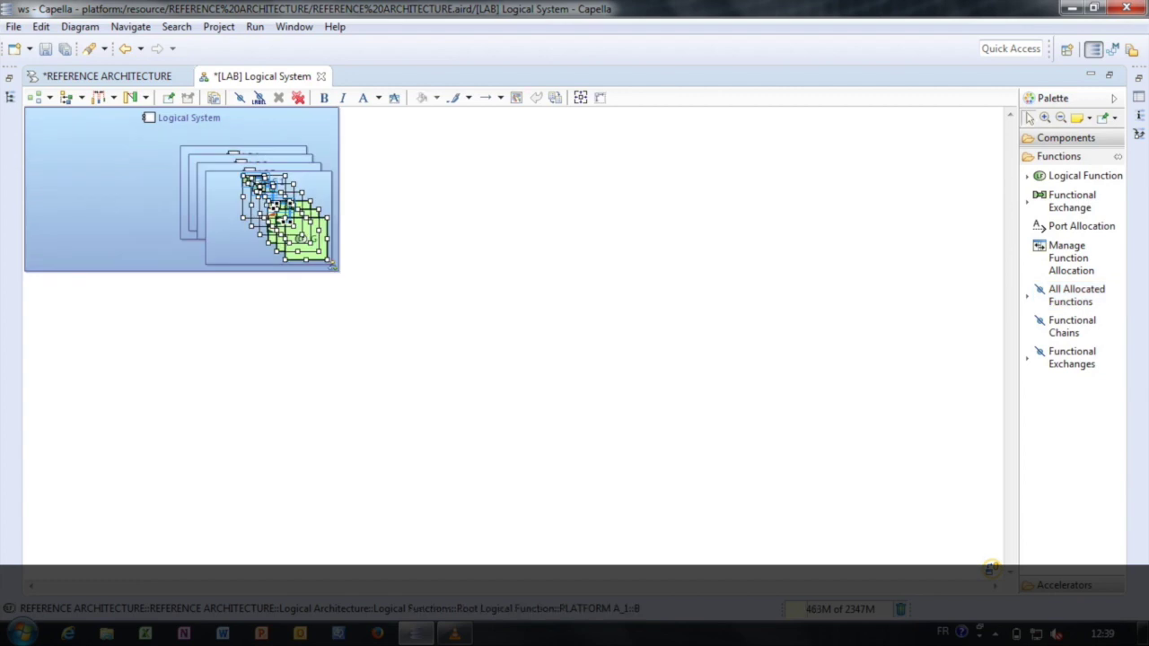
- Automatically arrange all the elements of the Logical System diagram
click(332, 266)
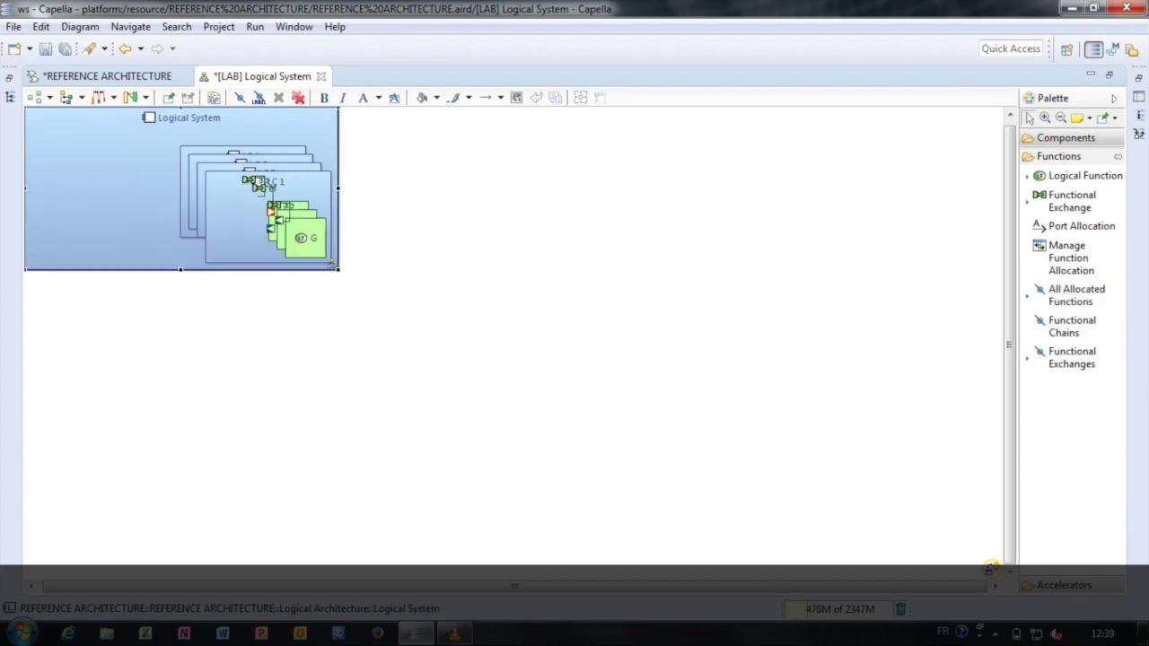
key(ctrl+a)
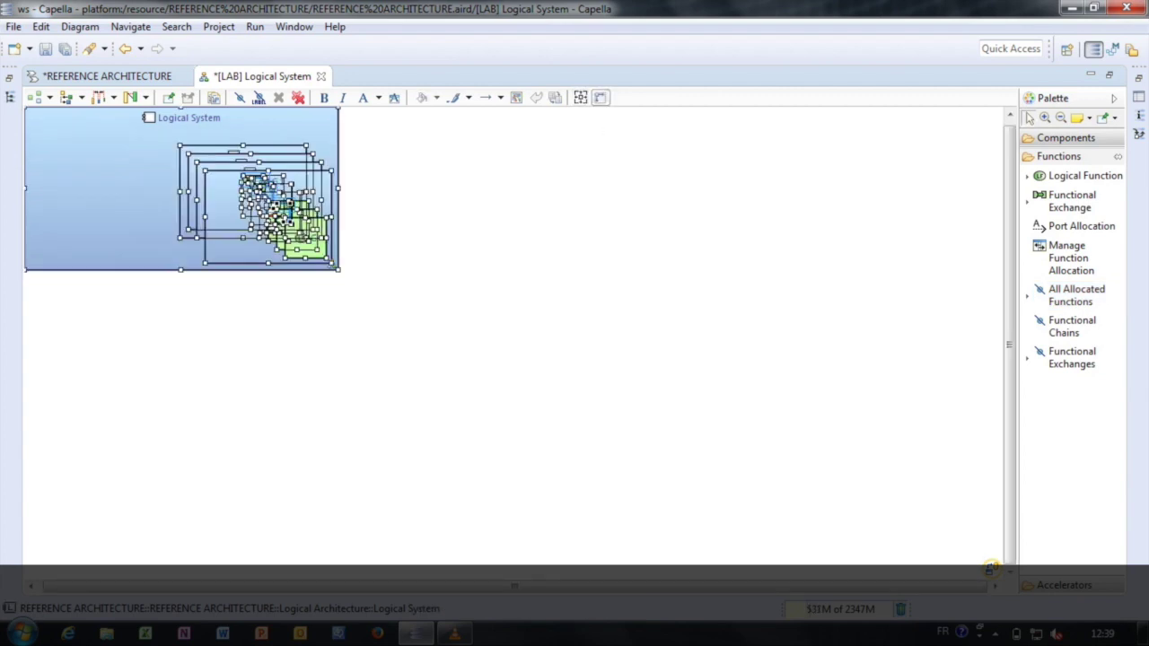
click(603, 212)
click(34, 97)
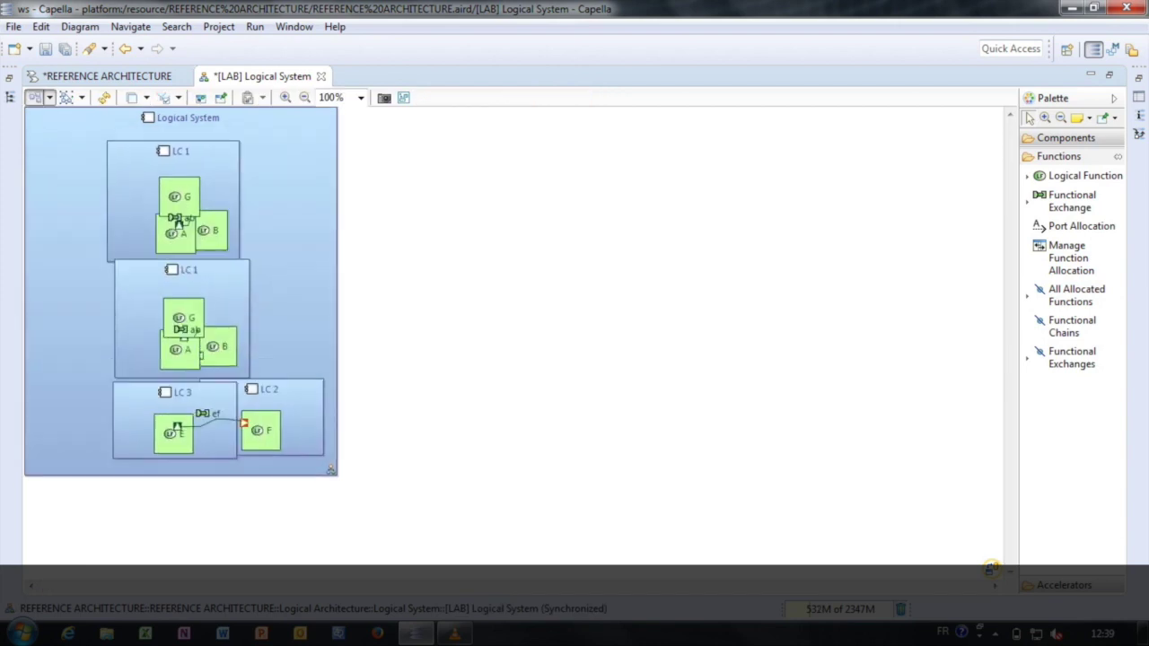
- Widen the Logical System and spread out its components, placing LC 3 and LC 2 side by side next to the two stacked LC 1 components
click(266, 262)
drag(338, 360, 765, 360)
click(135, 550)
ctrl+click(286, 550)
drag(285, 549, 550, 256)
- Set the fill color of the Logical System to White and save the model
click(531, 377)
click(436, 97)
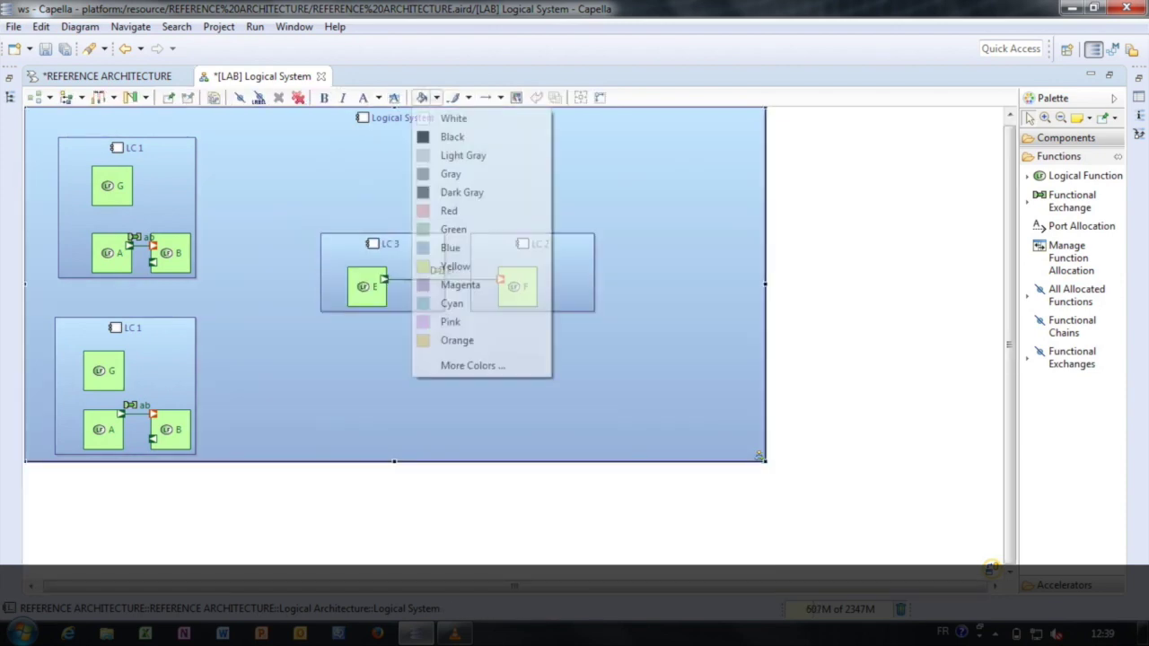
click(448, 117)
click(989, 569)
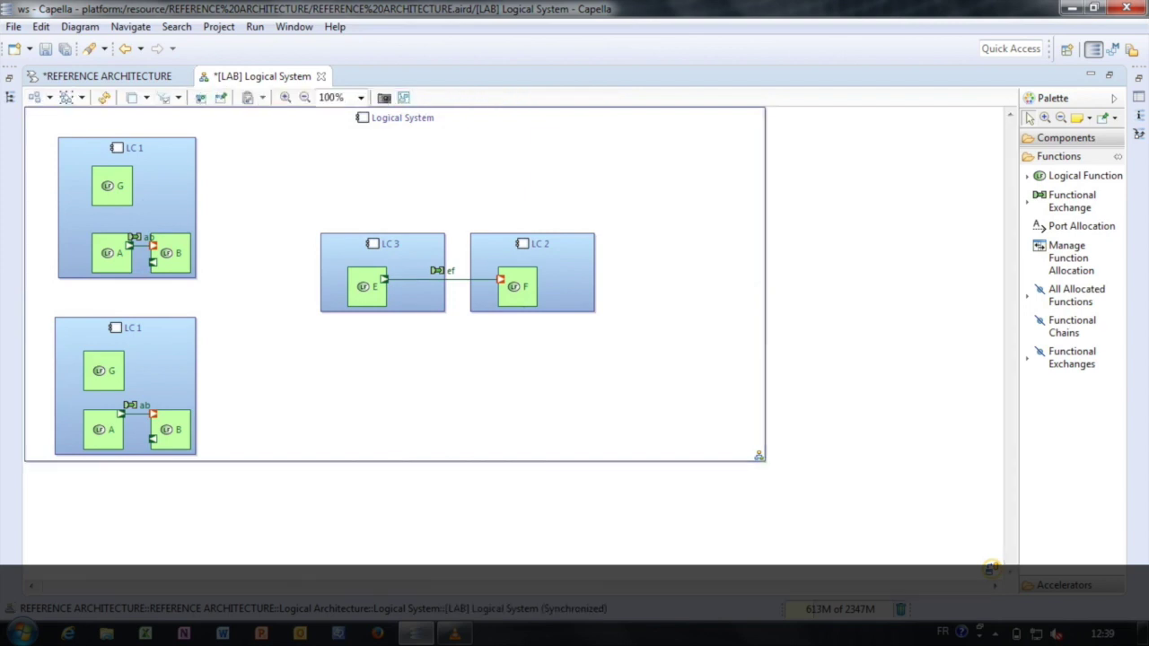
key(ctrl+s)
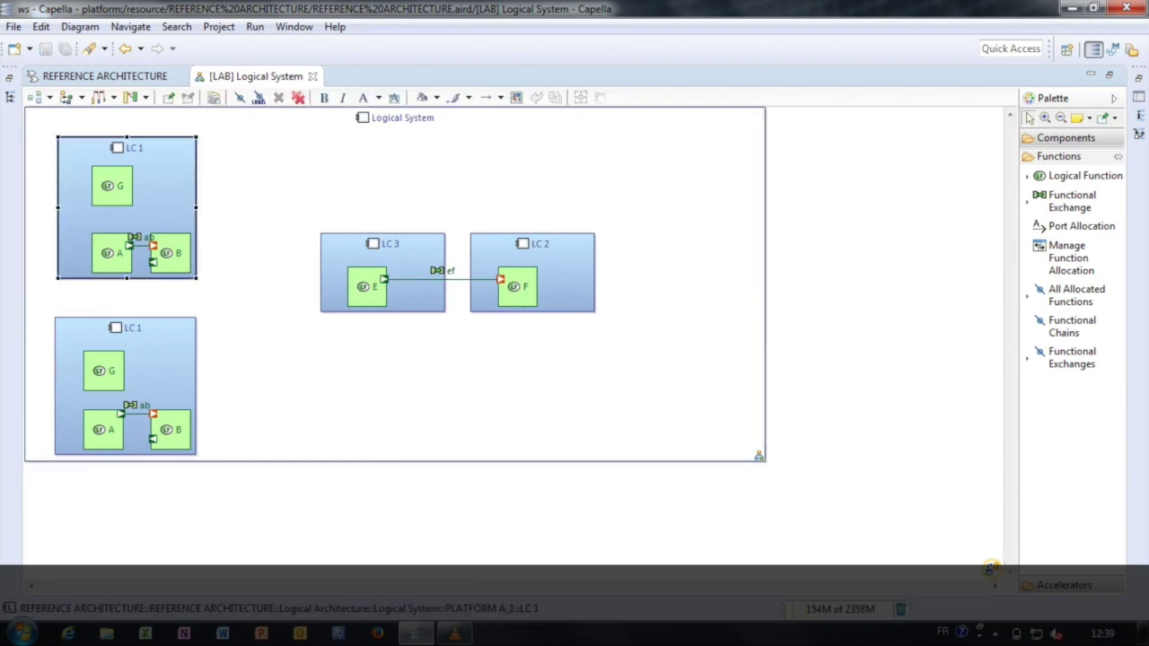
- Inspect the RPL and REC source element of both LC 1 components and LC 3 in the Semantic Browser
key(F9)
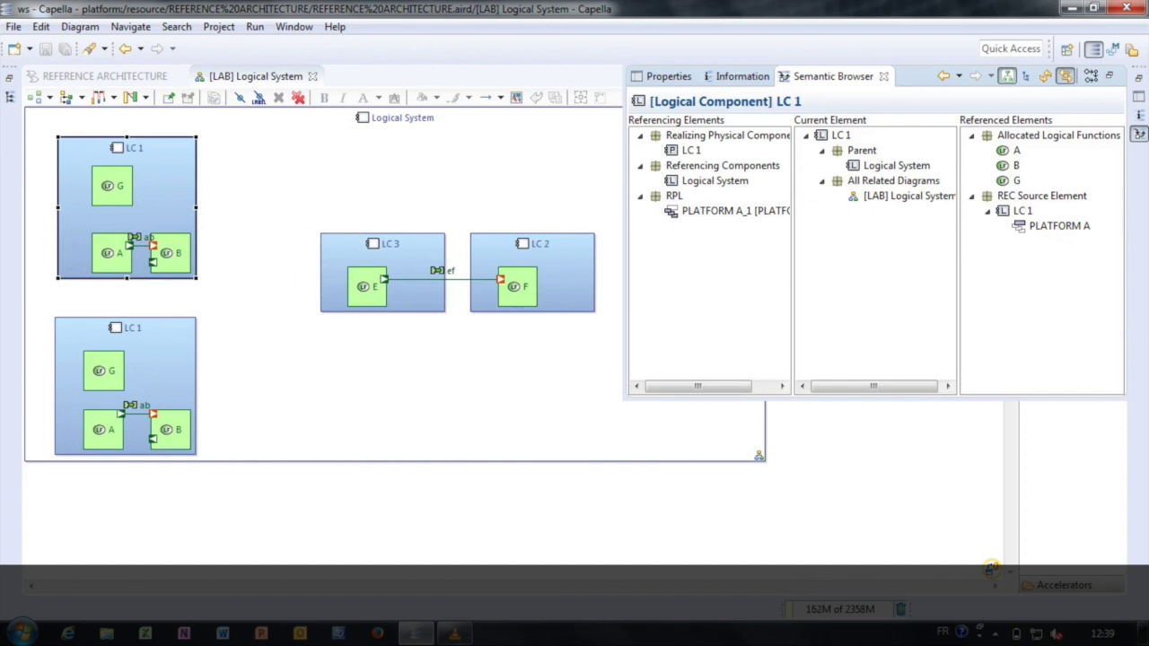
click(161, 359)
key(F9)
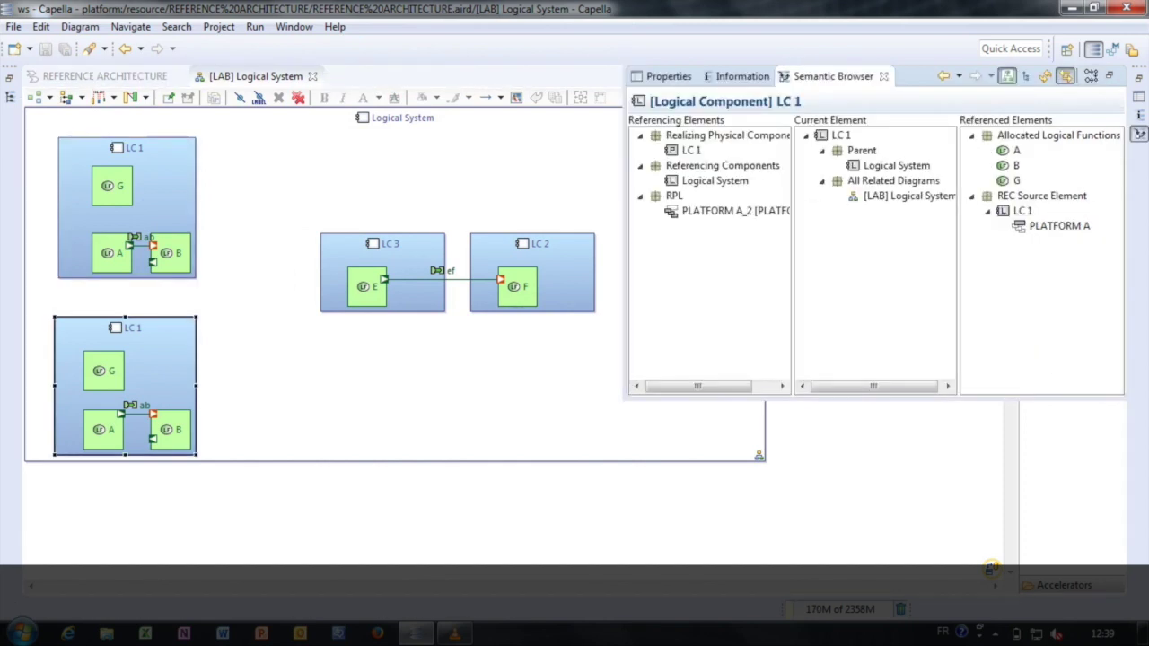
click(413, 294)
key(F9)
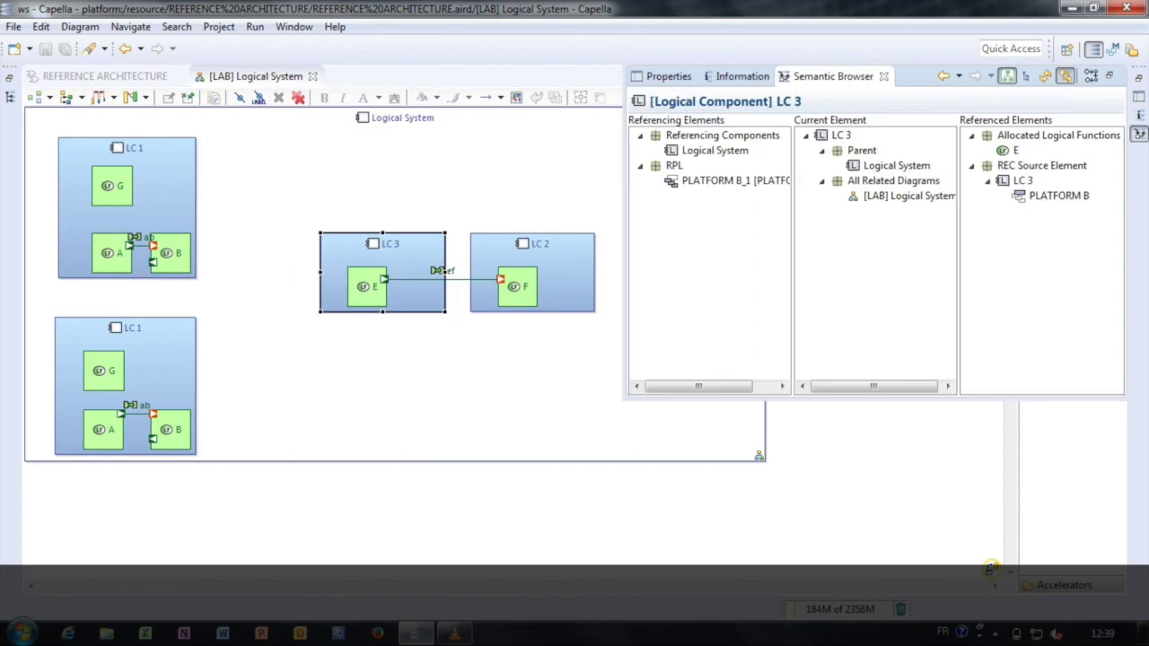
- Try to add a logical function inside the upper LC 1 component
click(835, 480)
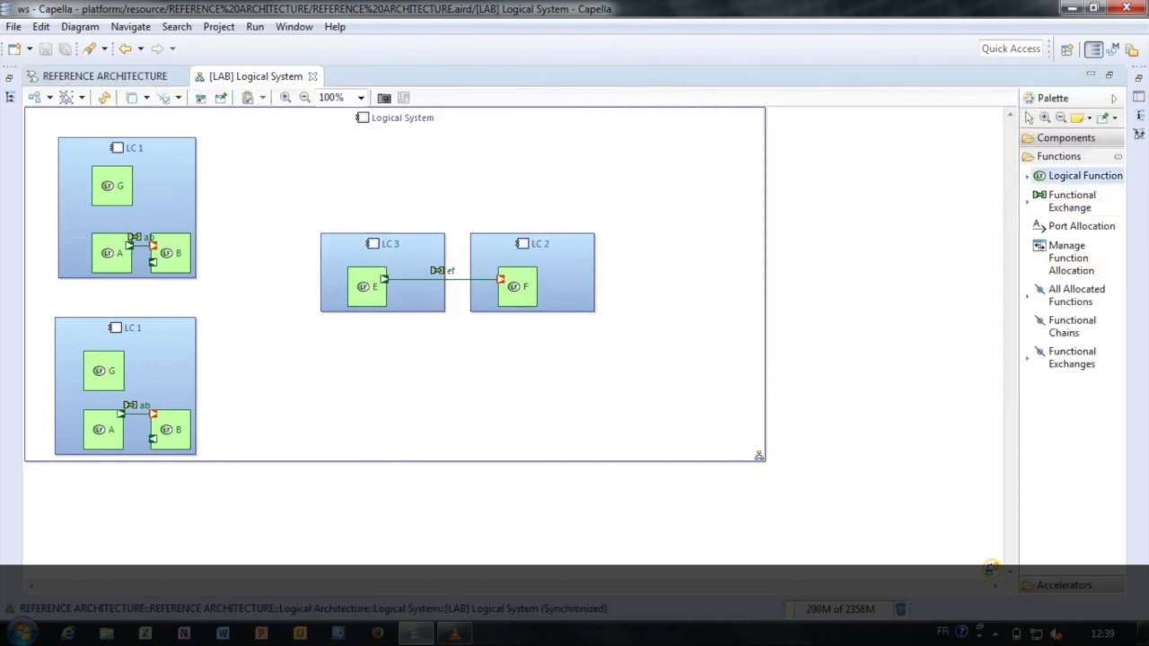
drag(151, 166, 184, 204)
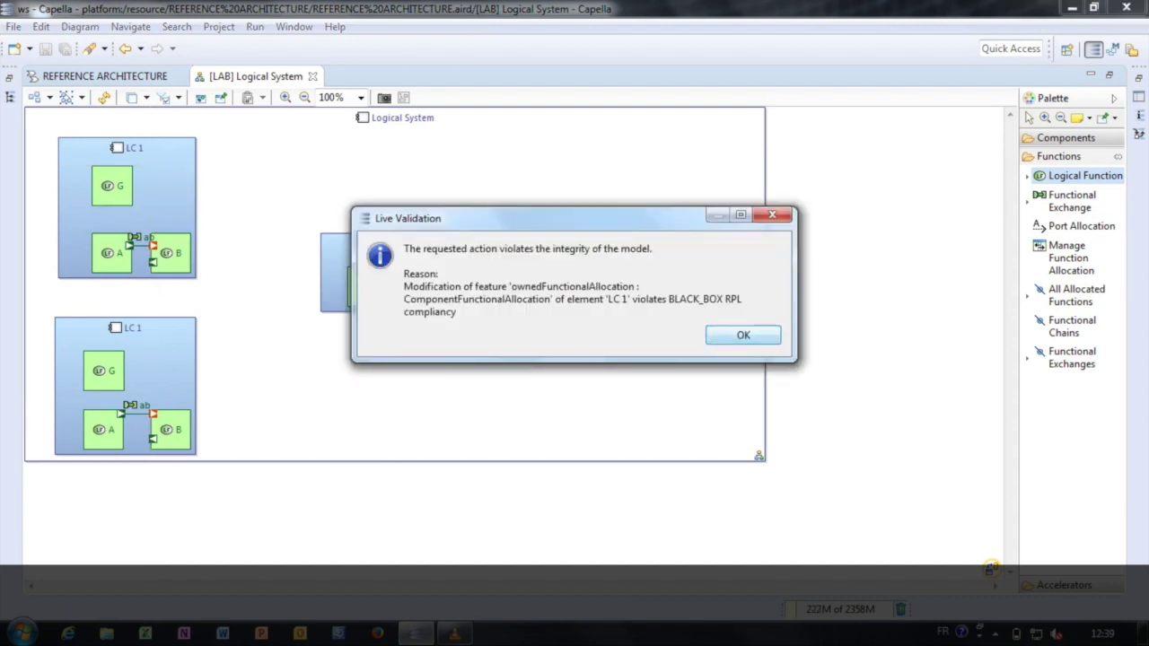
click(743, 335)
- Try to create a functional exchange from function B in the upper LC 1 to function E in LC 3
click(1070, 201)
click(172, 253)
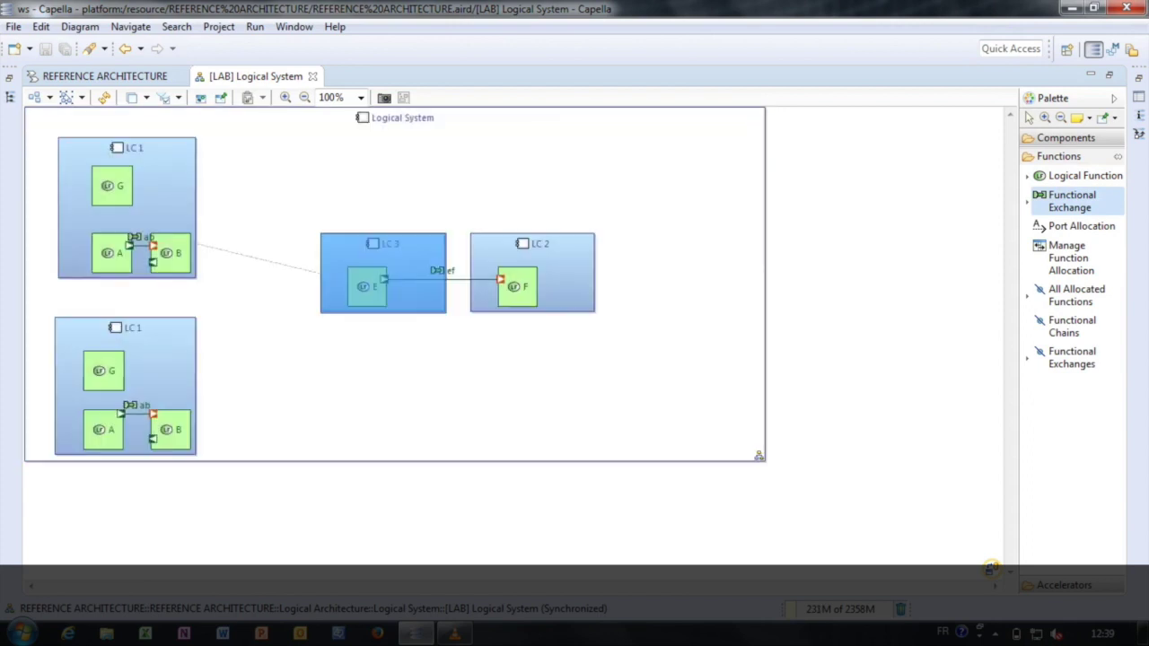
click(367, 285)
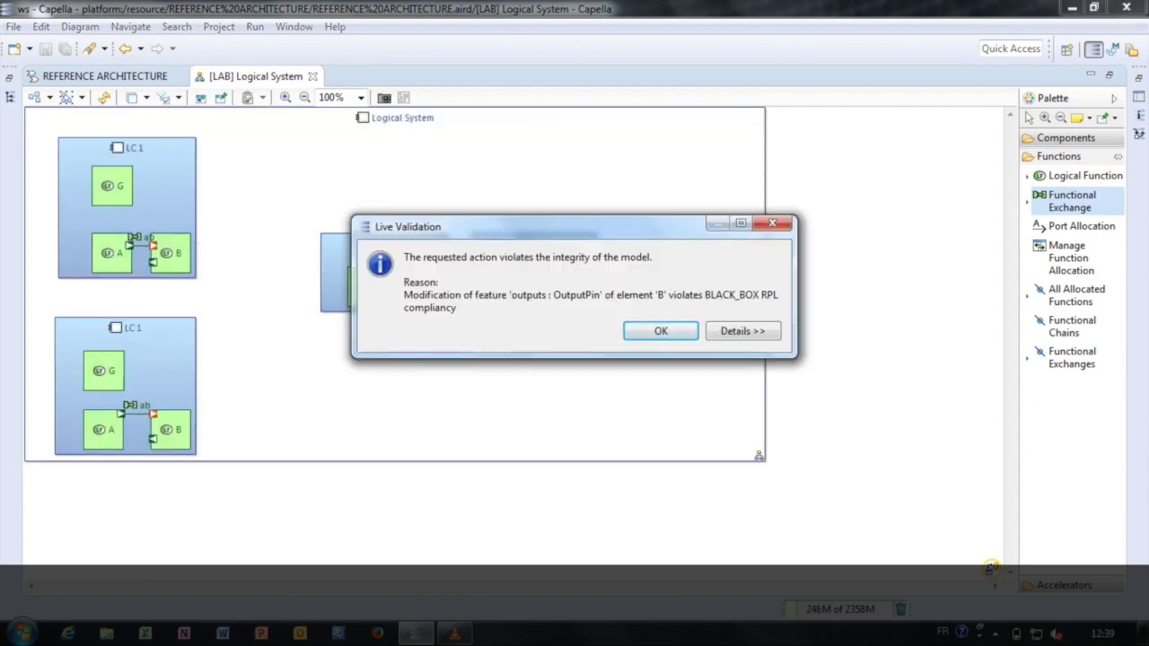
click(675, 330)
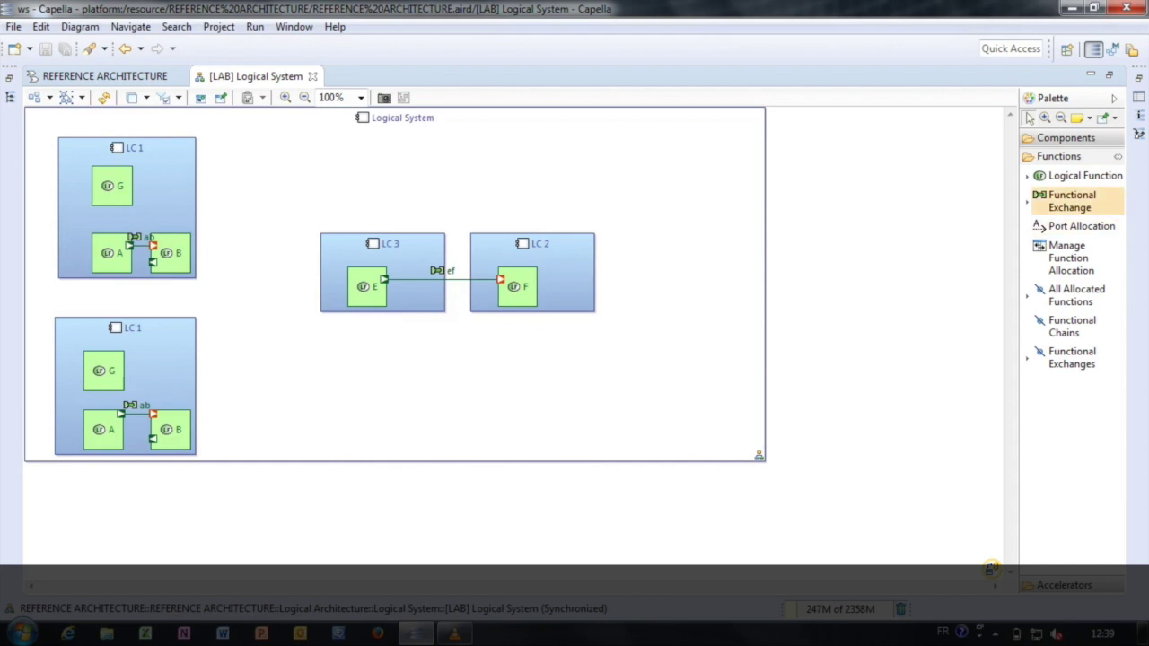
- Create a functional exchange from function B in the lower LC 1 to function F in LC 2 and name it "assembl"
click(1069, 201)
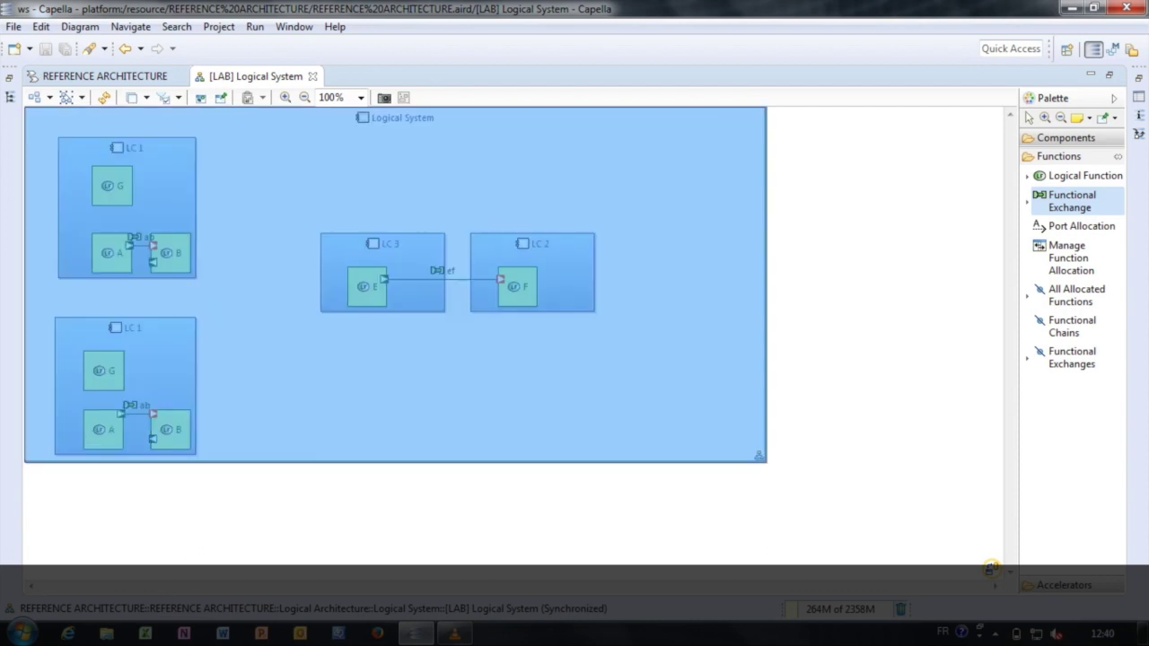
click(171, 431)
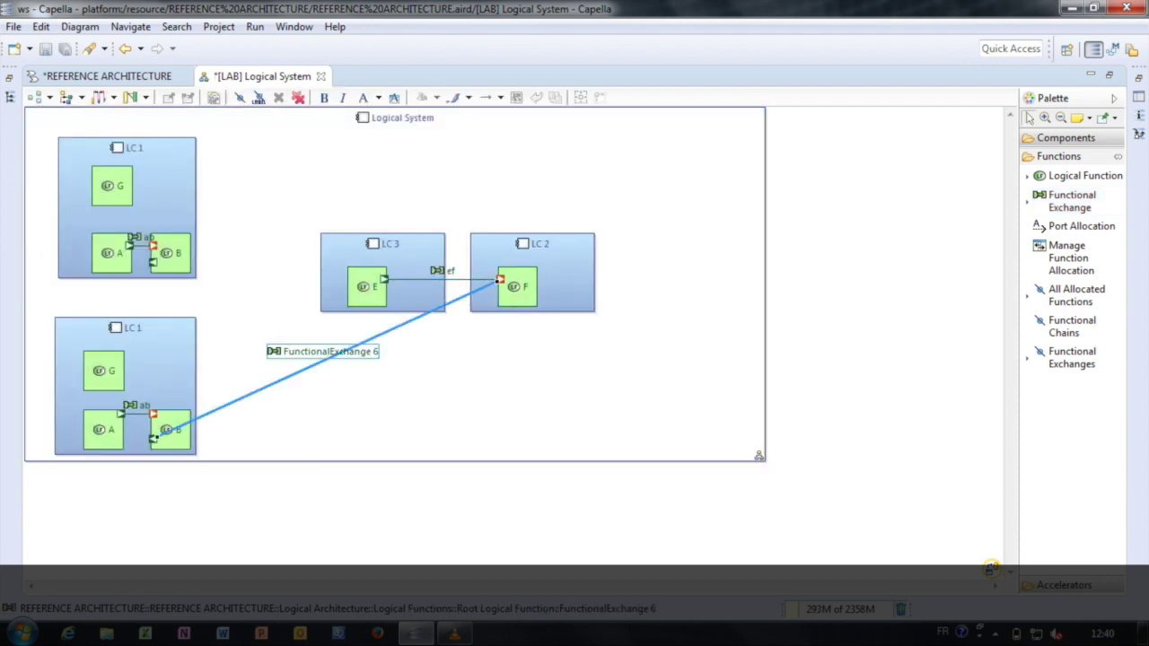
click(575, 509)
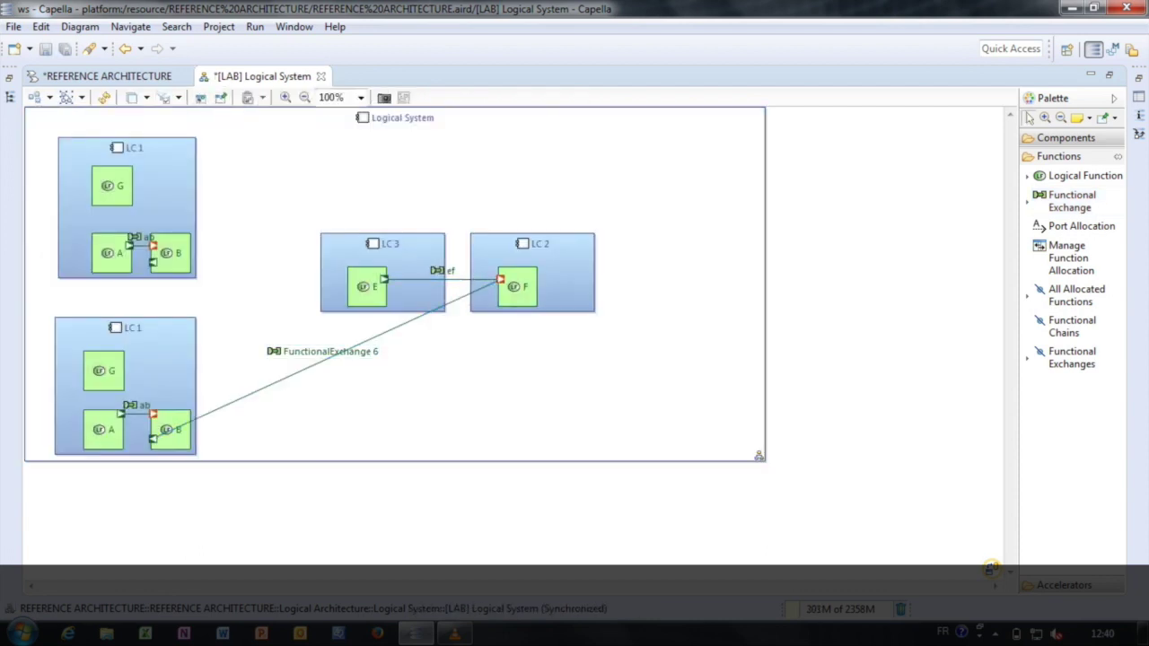
click(328, 359)
text(assembl)
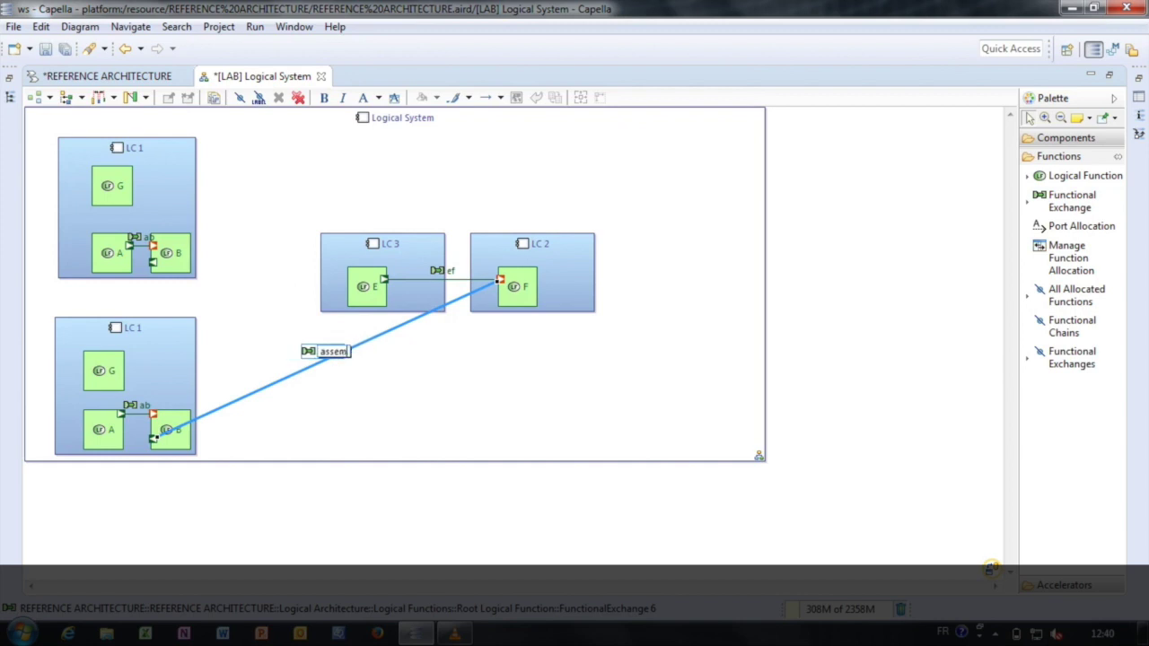
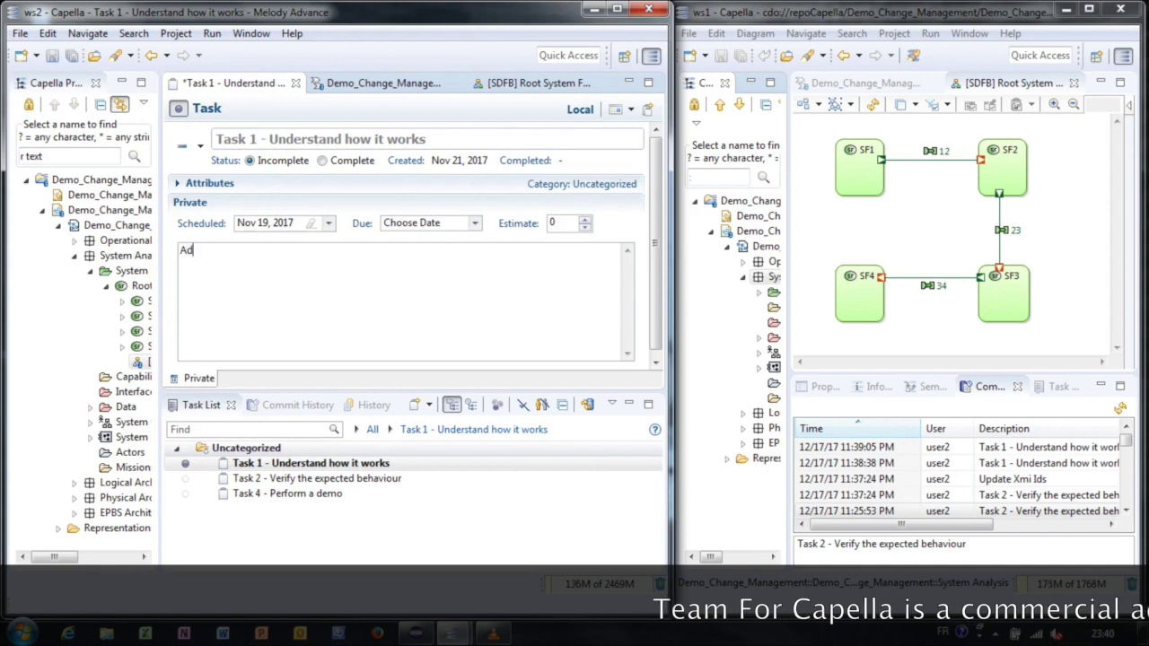
- Enter "Additional description" as the private notes of Task 1 - Understand how it works and save the task
text(al )
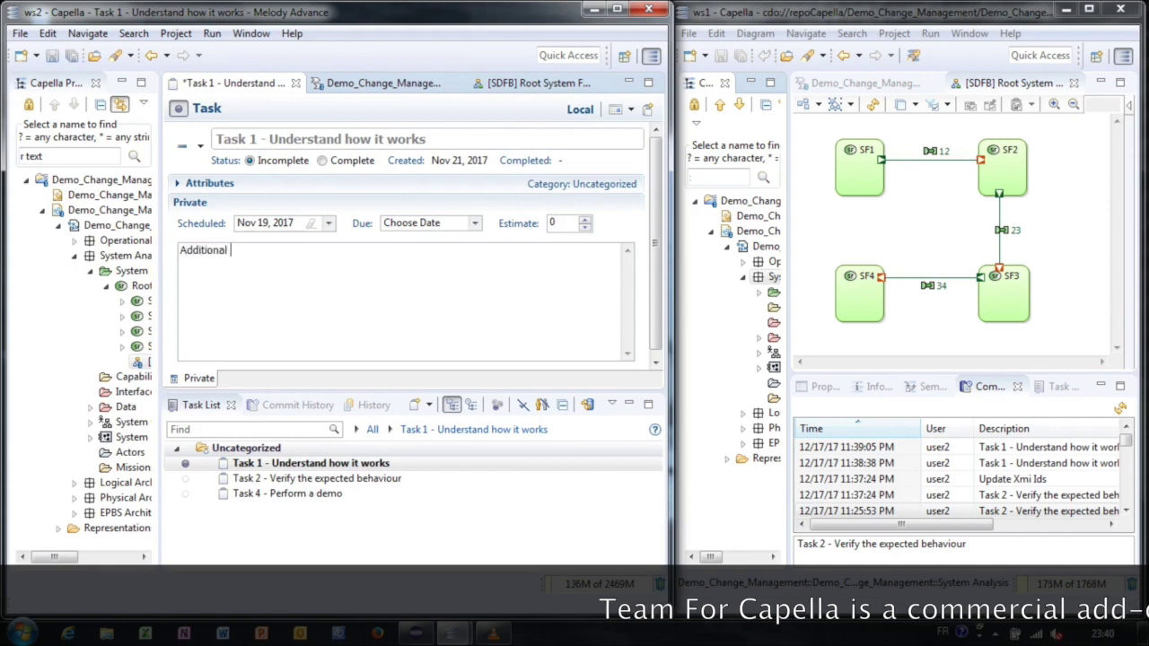
text(description)
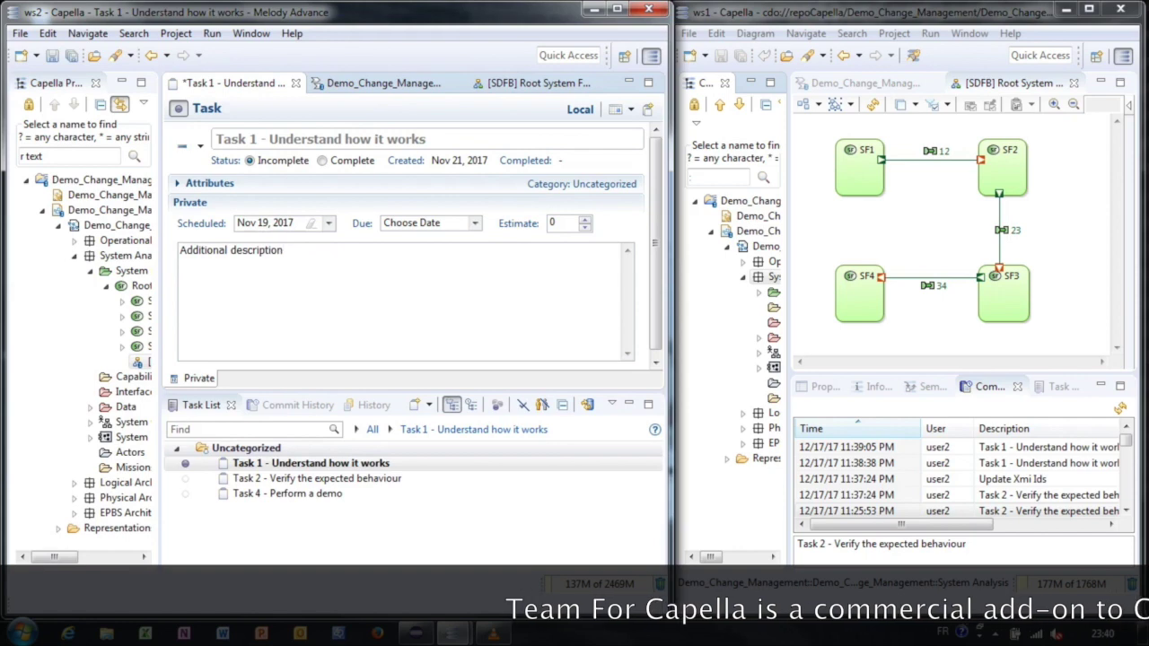
key(ctrl+s)
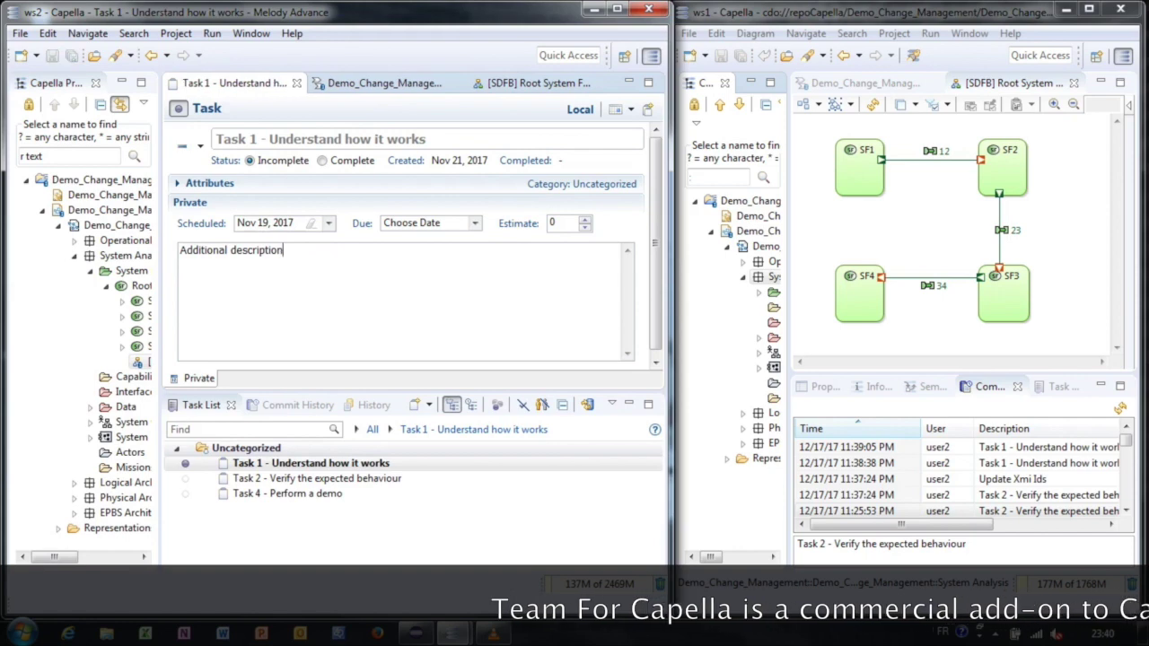
- Review the commit comment template in the Mylyn Team preferences and close the preferences
click(251, 33)
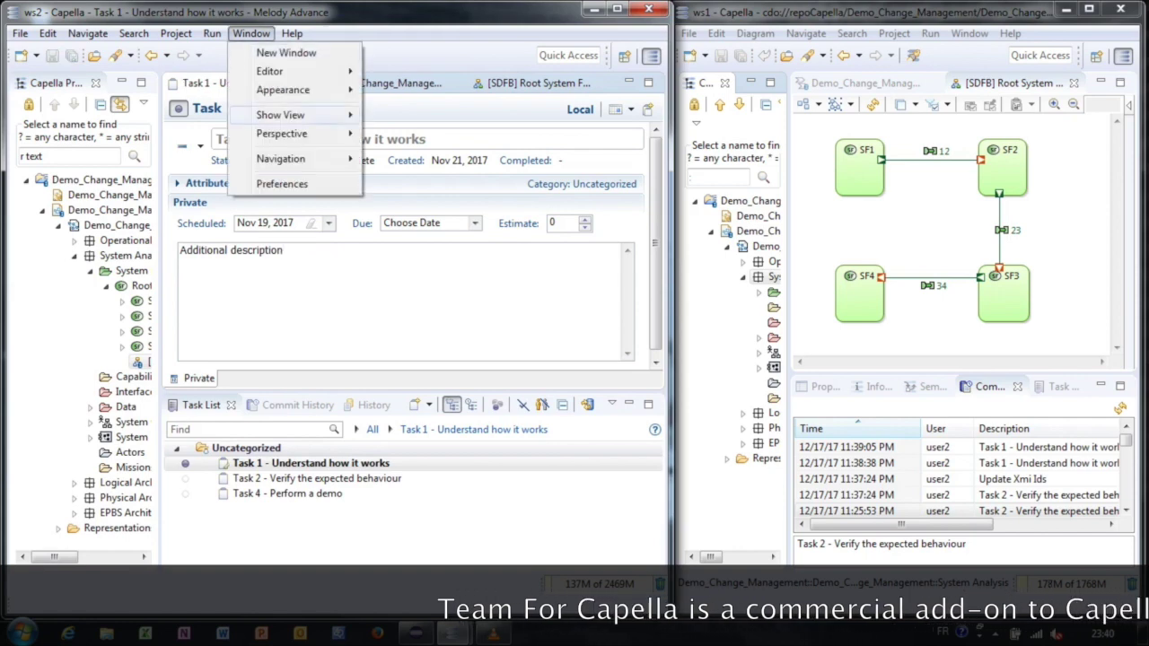
click(282, 183)
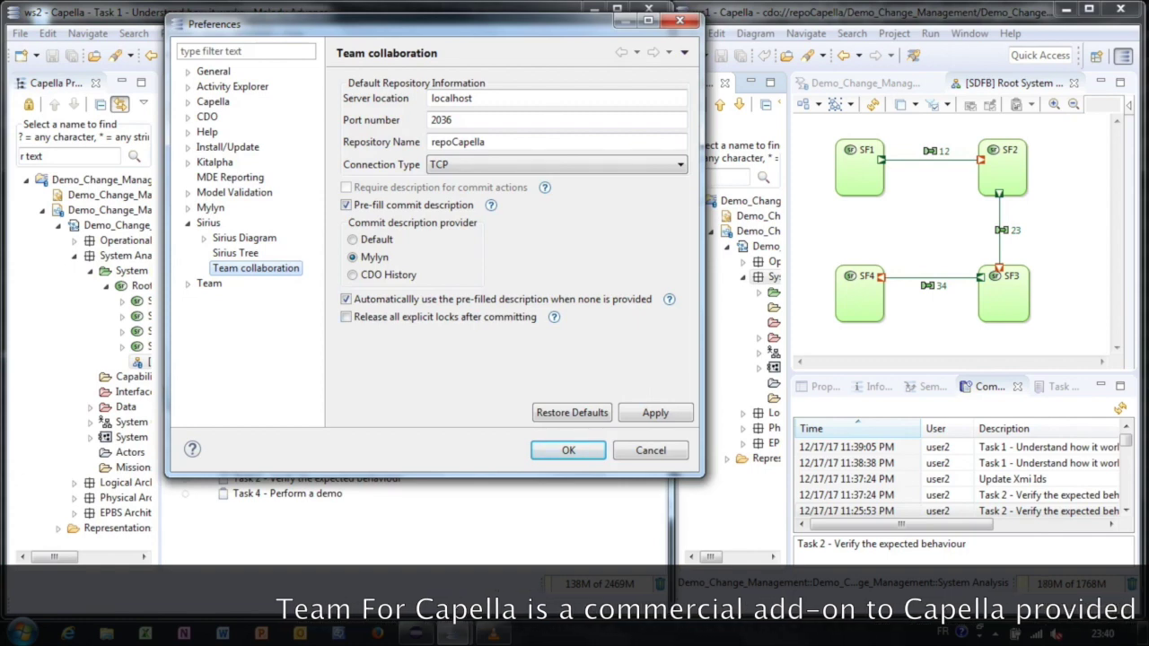
click(188, 207)
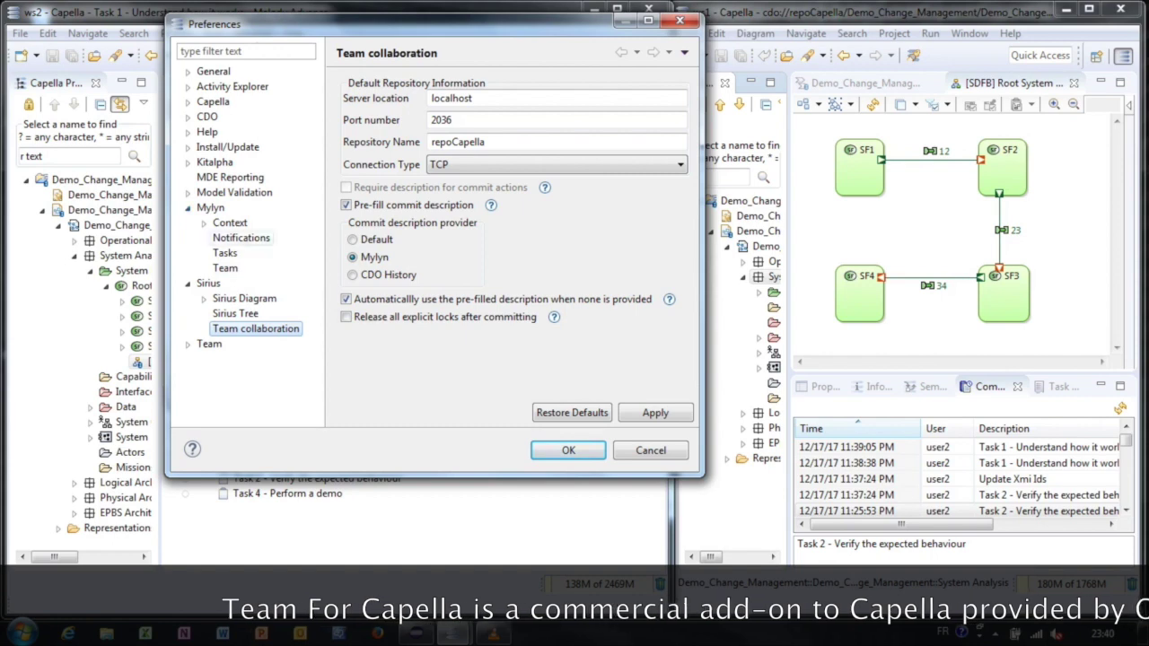
click(225, 269)
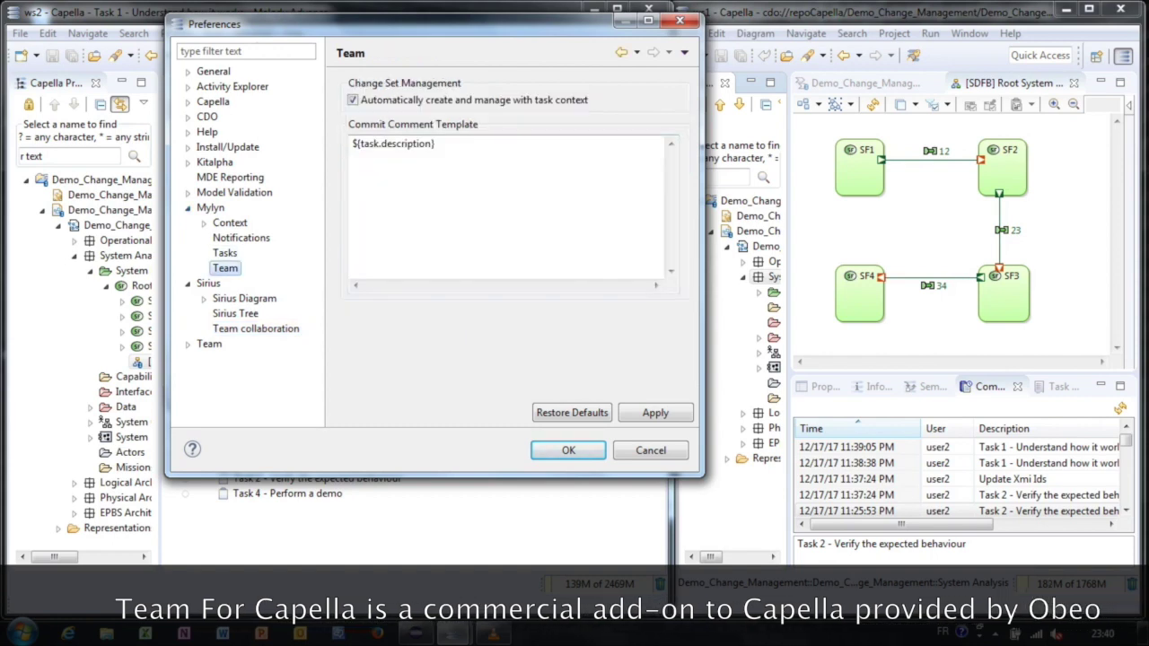
key(Return)
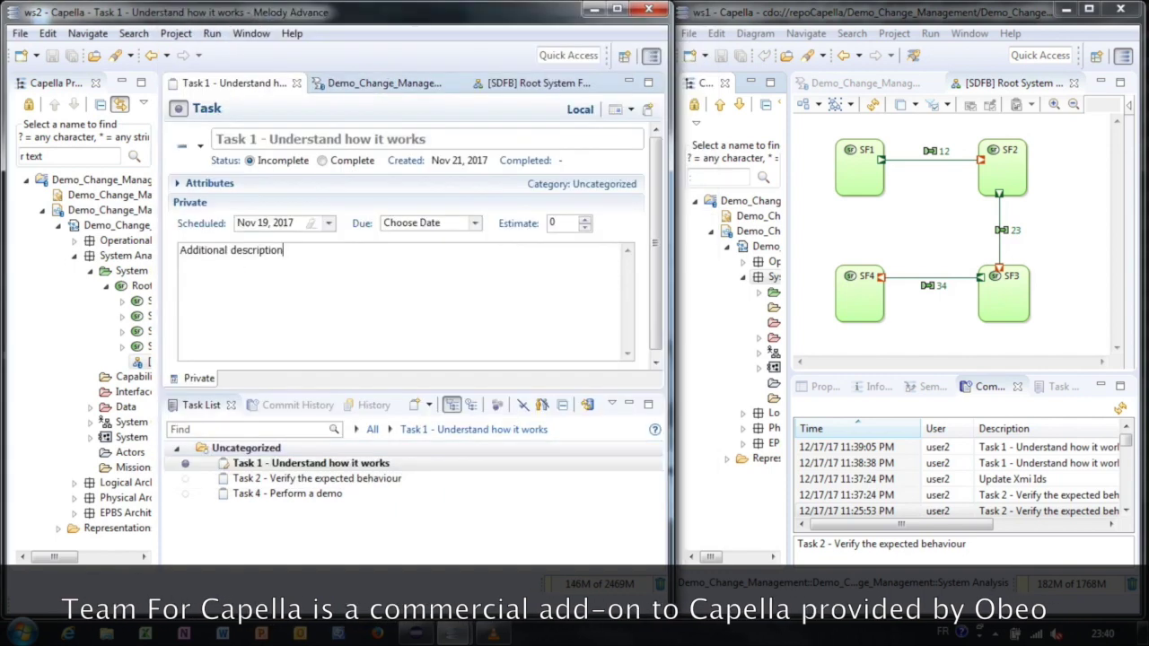
- Open the Root System Function diagram and check the commit history before returning to the task list
click(539, 82)
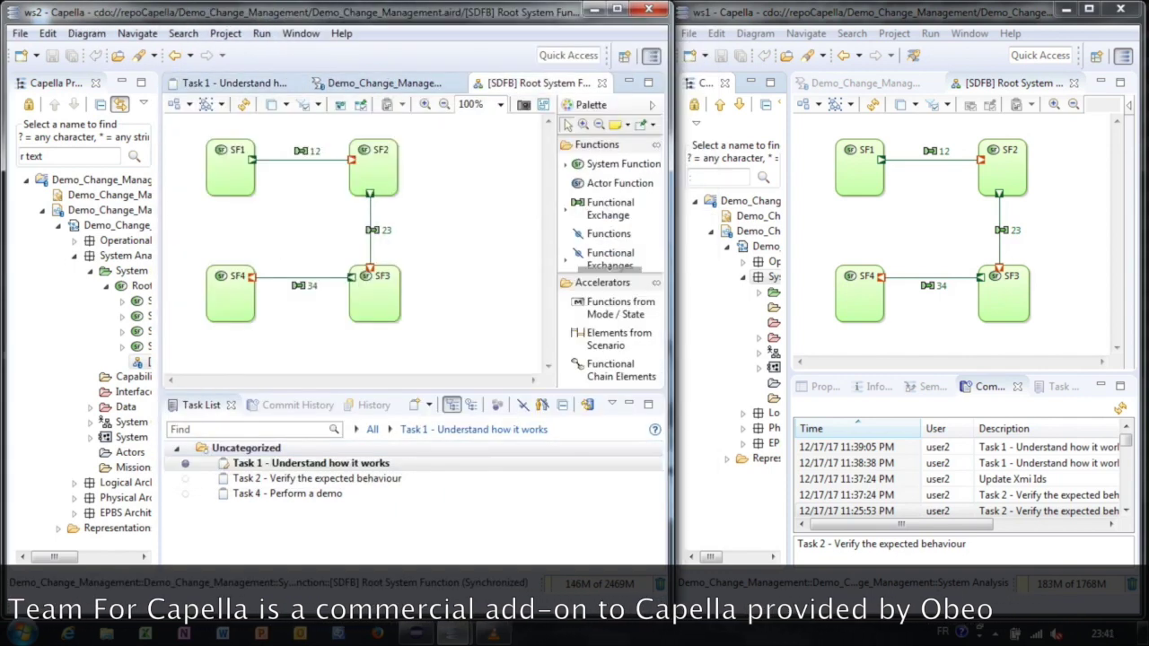
click(289, 405)
drag(404, 392, 404, 378)
click(458, 323)
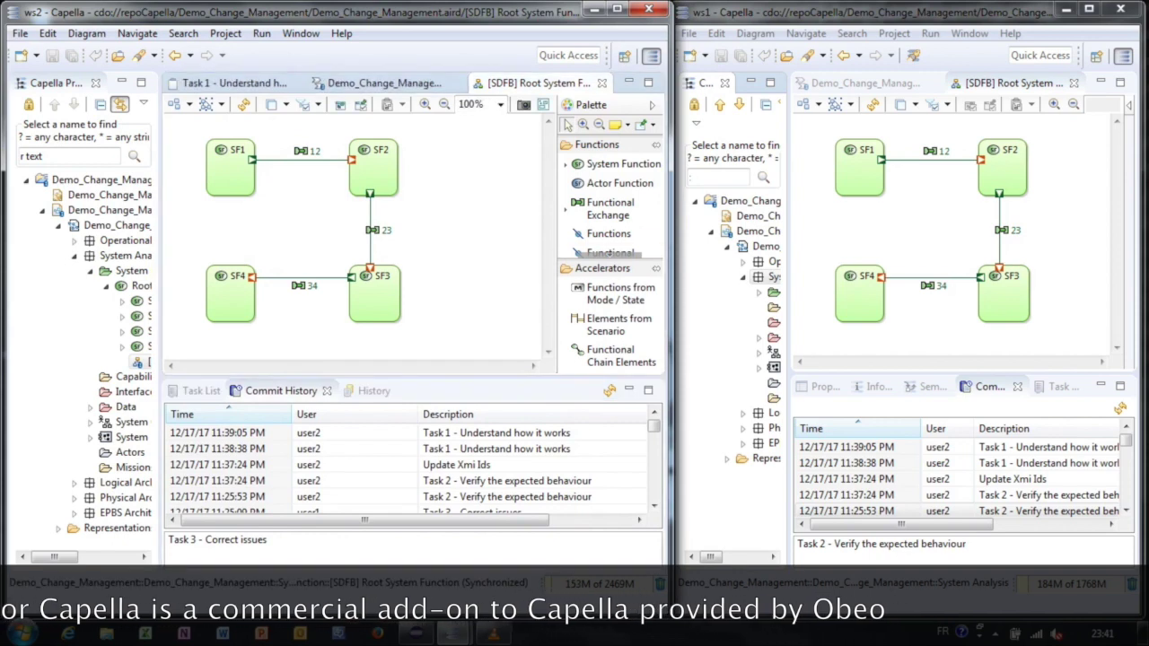
click(198, 390)
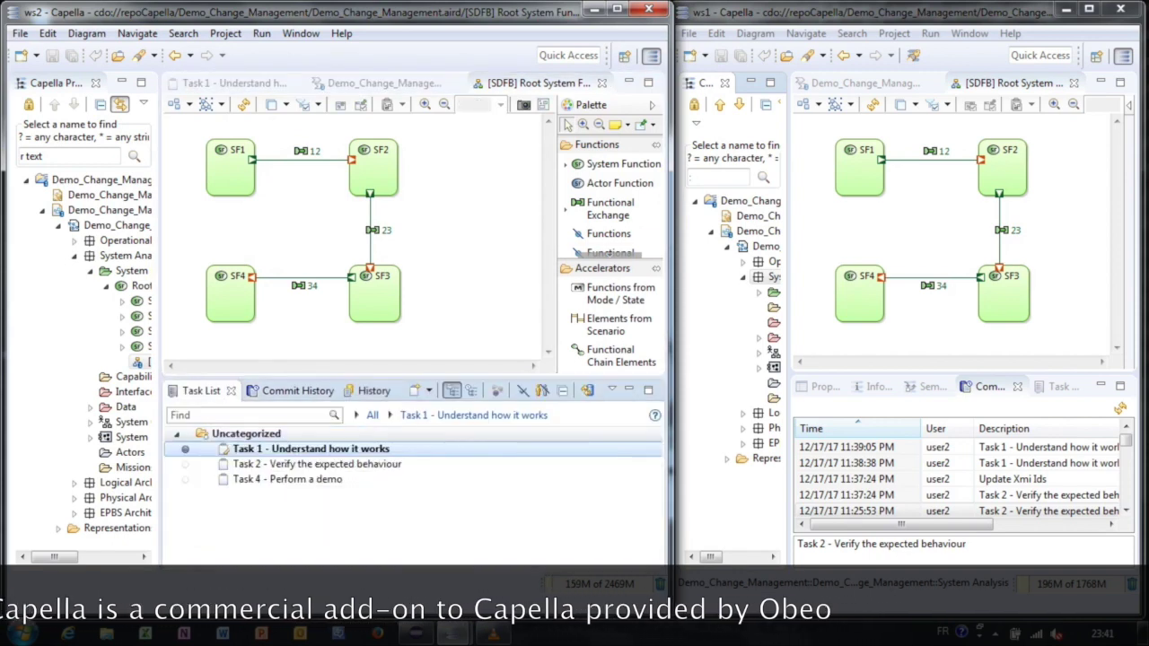
click(449, 305)
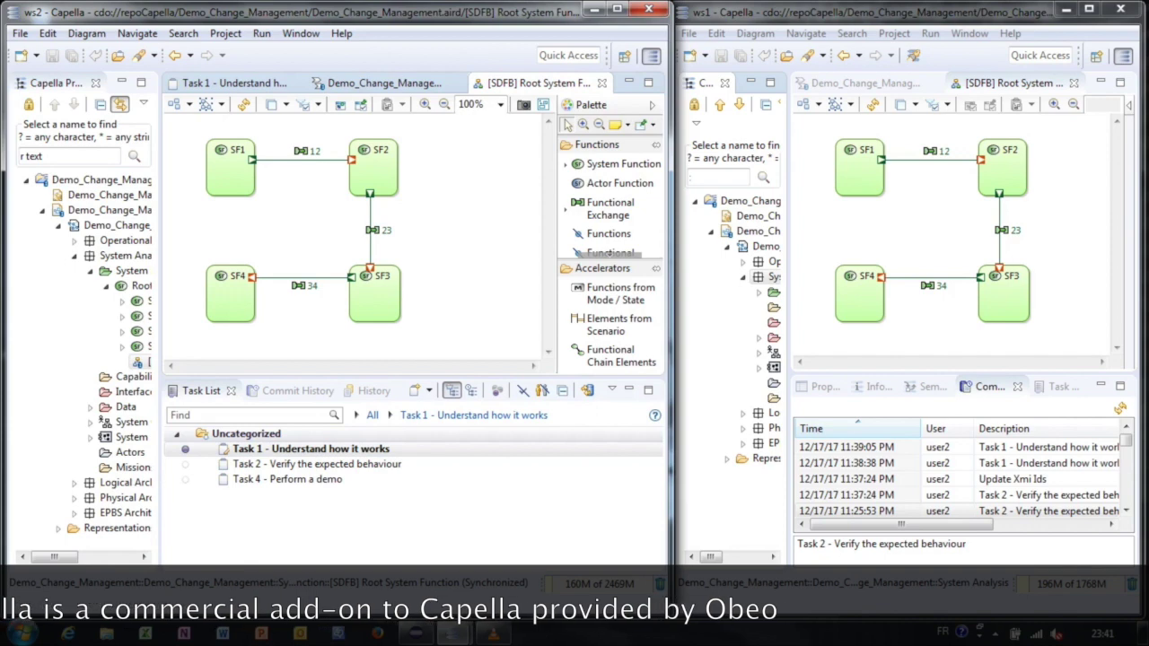
- Create a functional exchange from SF2 to SF1 and name it 21
click(611, 208)
click(363, 181)
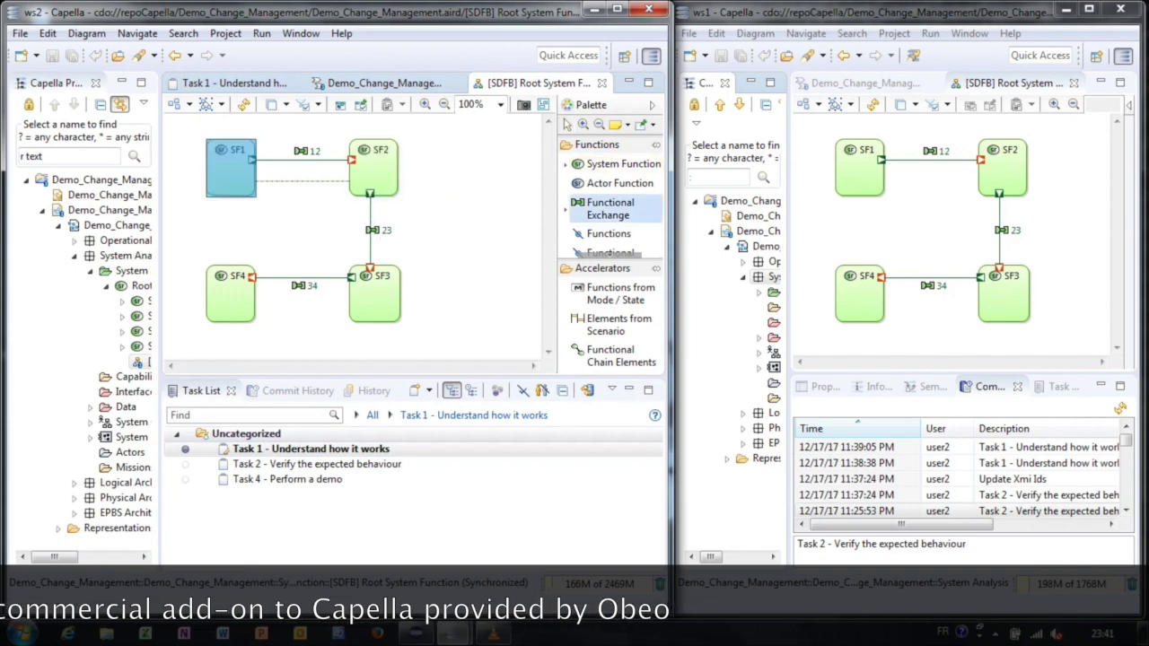
click(244, 181)
click(308, 193)
text(21)
key(Return)
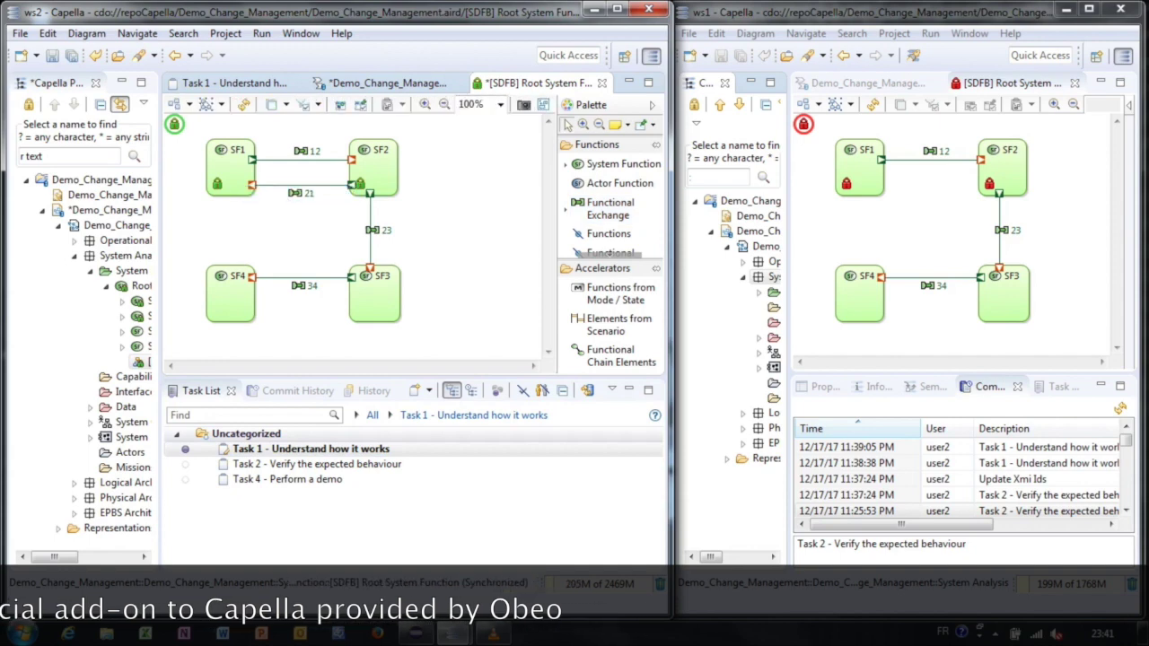
- Add a straight functional exchange named 43 from SF4 to SF3 and save the model
click(610, 208)
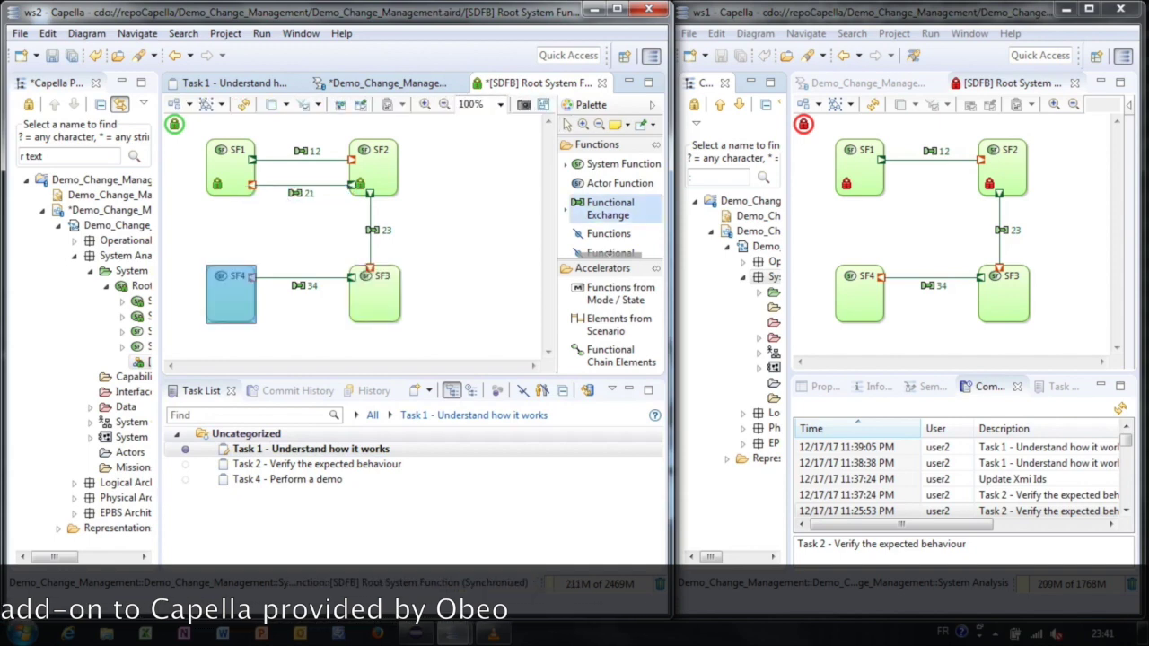
click(242, 306)
click(359, 316)
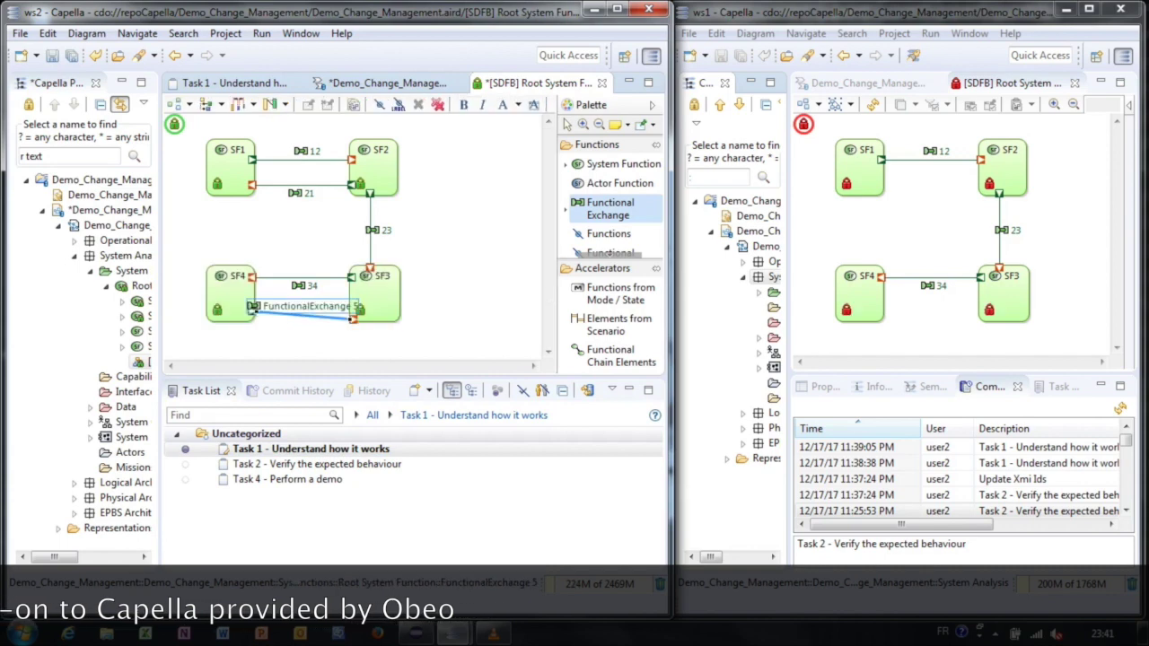
click(353, 314)
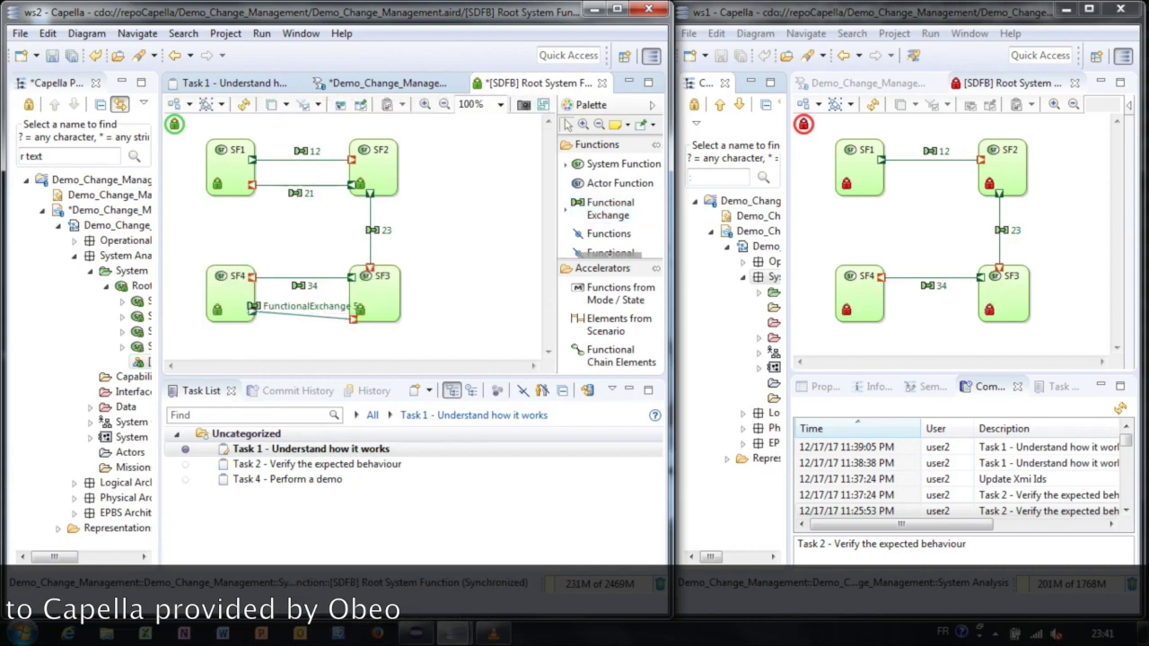
click(353, 311)
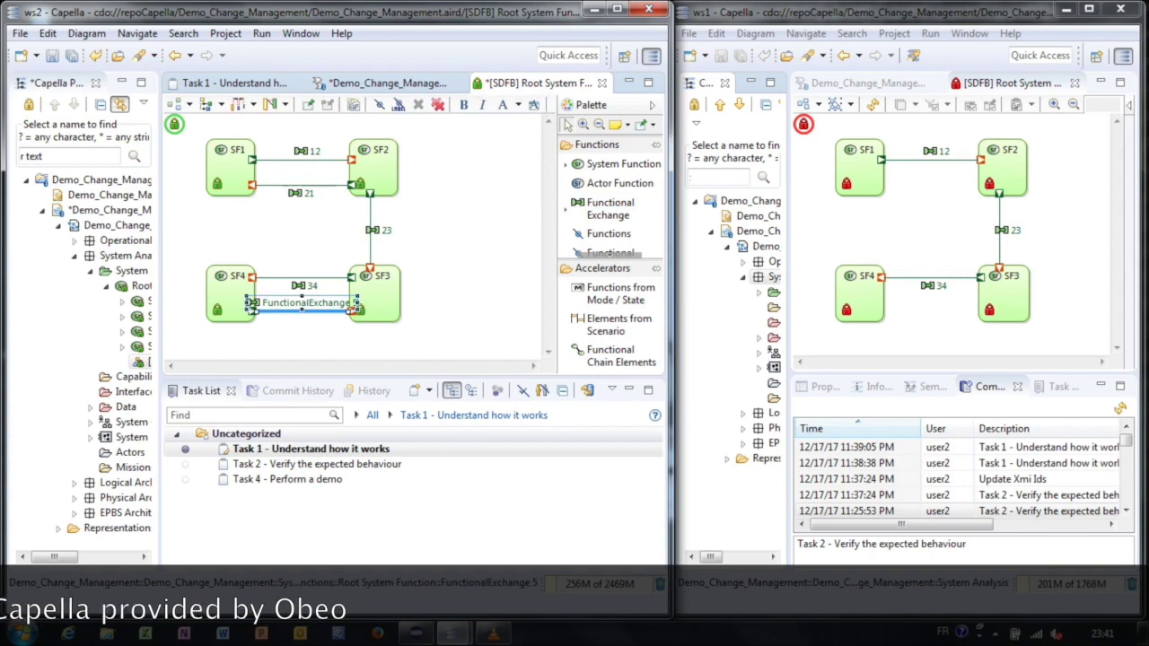
text(43)
key(Return)
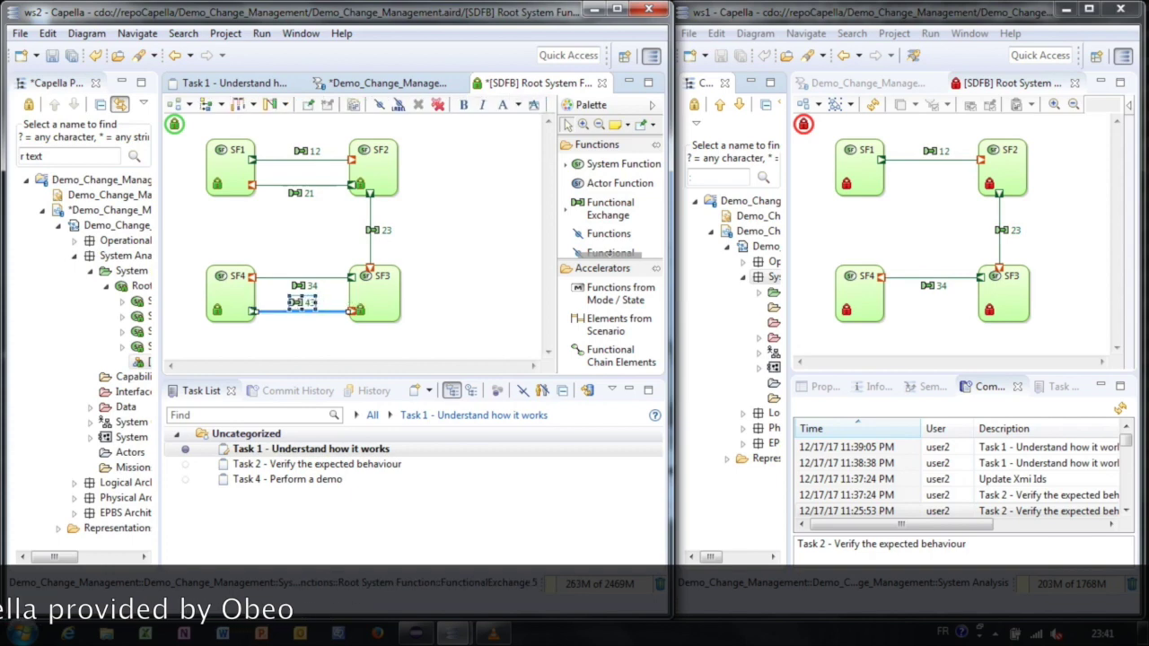
key(ctrl+s)
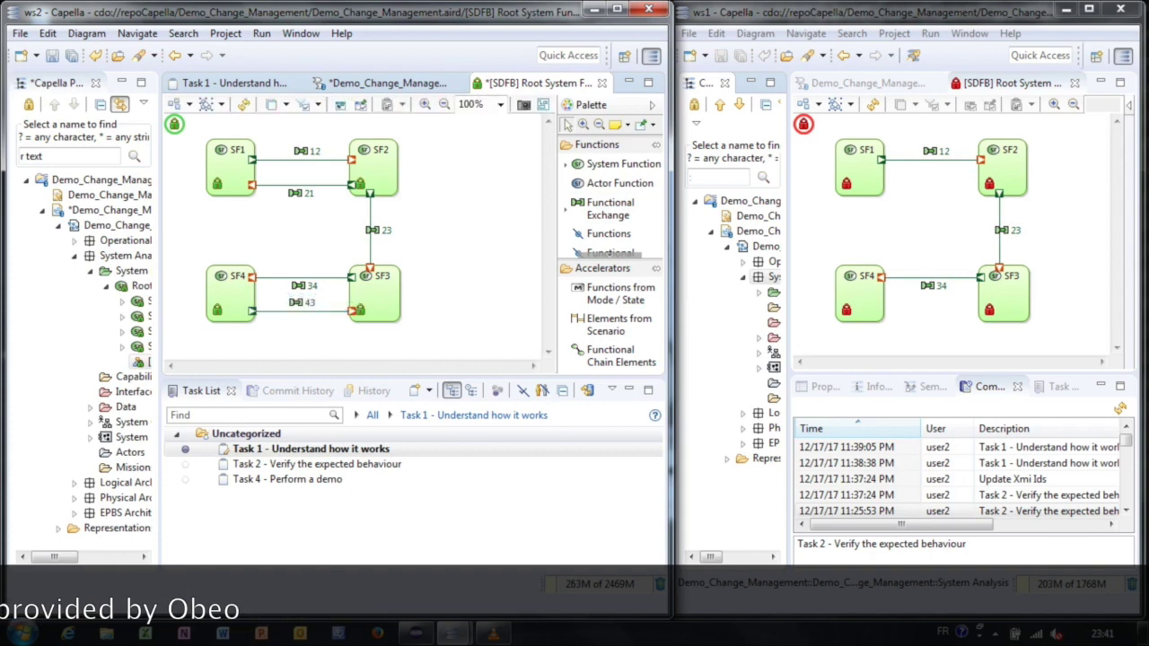
- Check the latest entries of the commit history in the ws2 window and then in the ws1 window
click(297, 391)
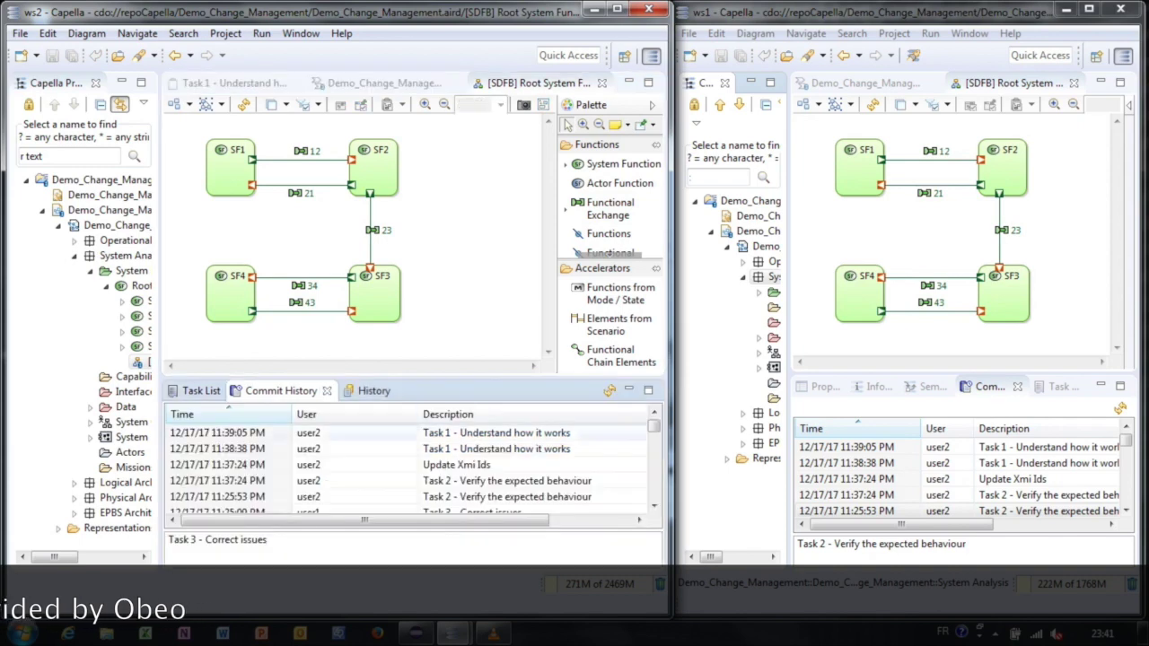
click(771, 277)
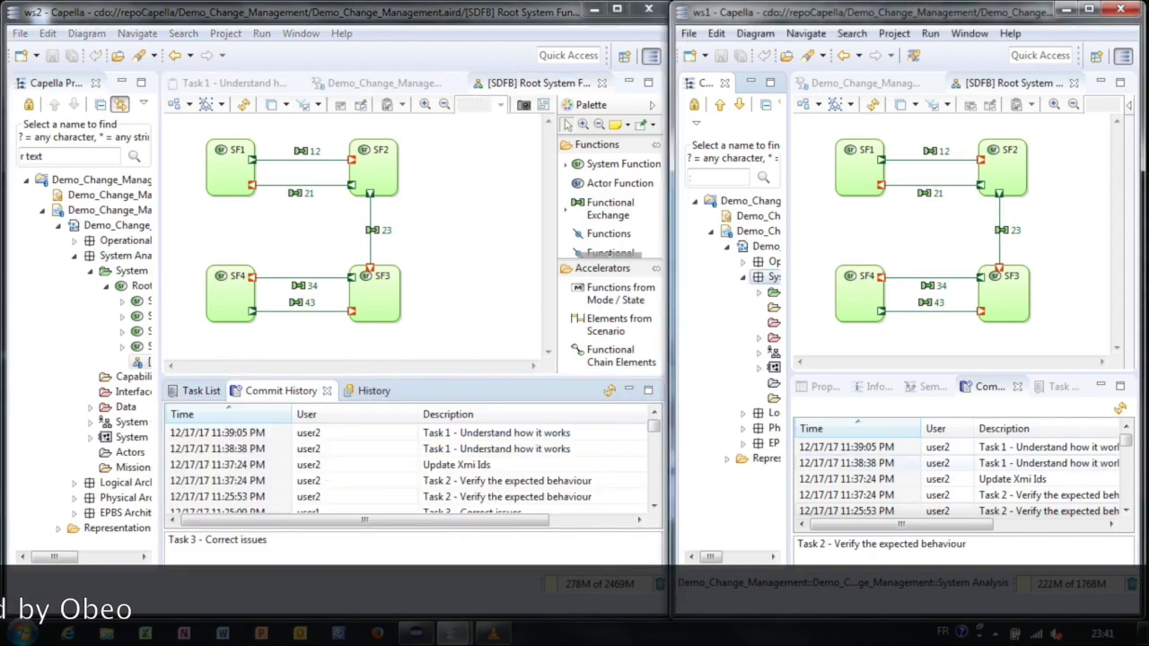
click(996, 447)
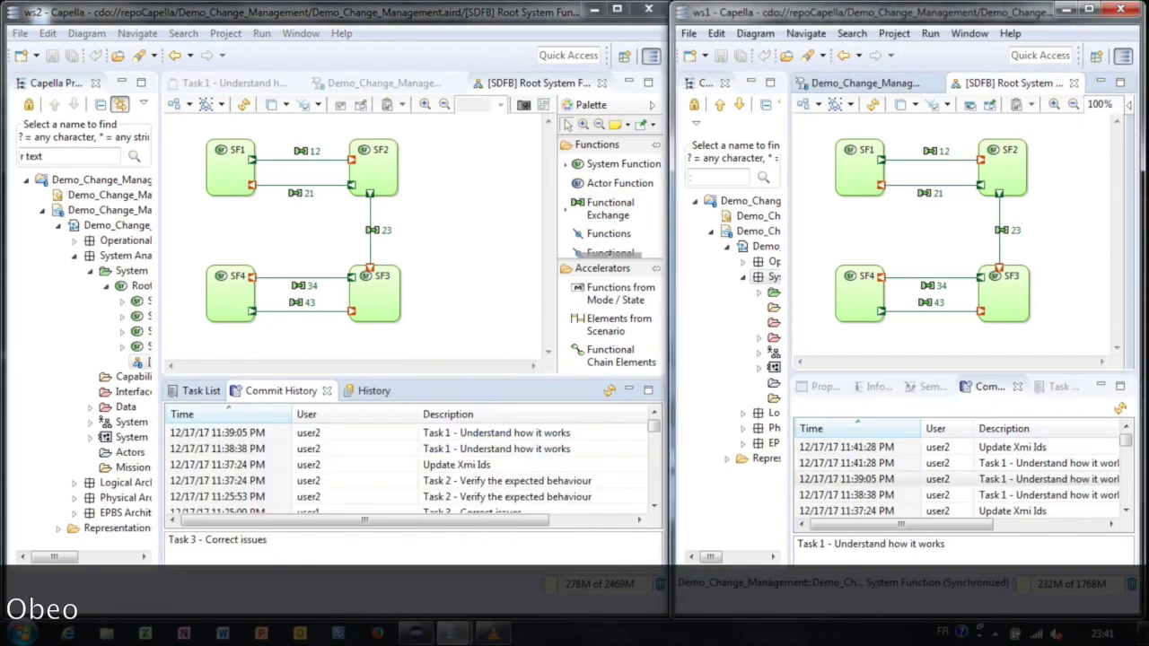
- In the ws1 window, rename functions SF1 to SF4 as F1, F2, F3 and F4 and save with the commit description Task 3 - Correct issues
click(867, 153)
key(F2)
click(876, 151)
click(1003, 168)
text(F2)
click(1004, 295)
text(F3)
click(860, 295)
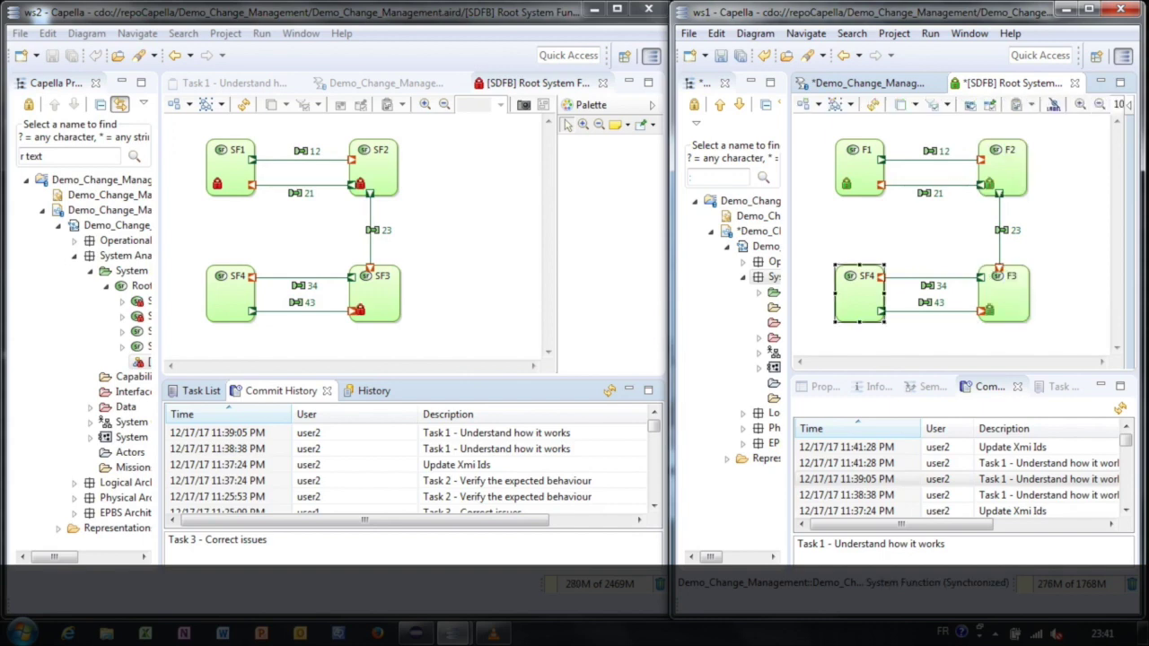
text(F4)
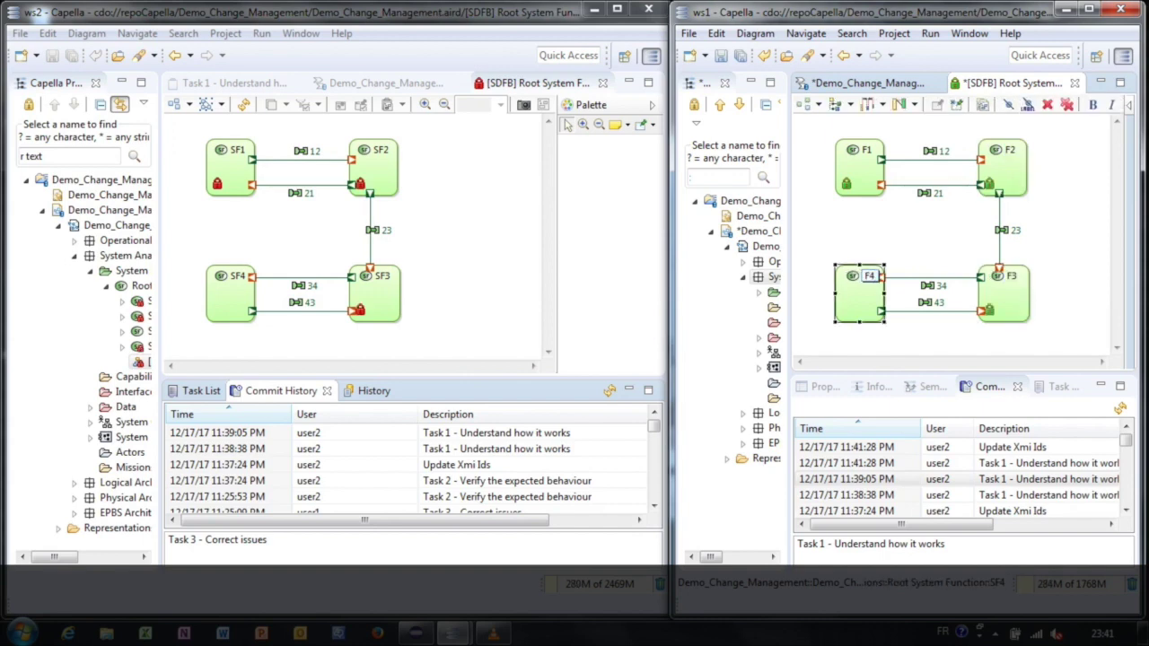
click(924, 235)
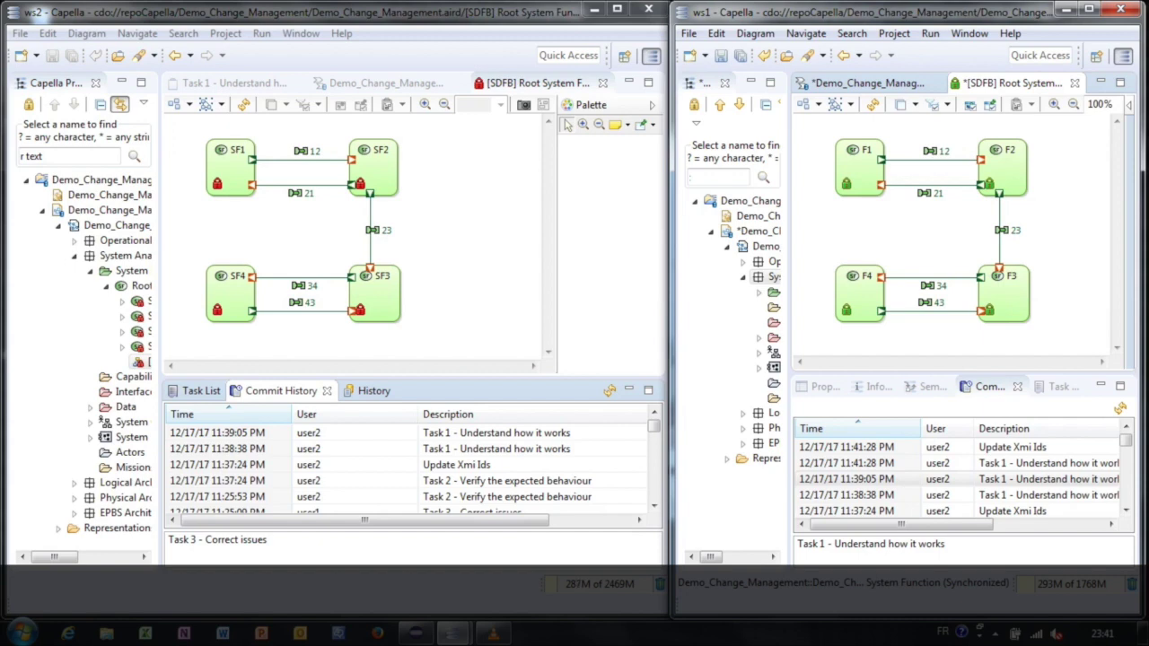
key(ctrl+s)
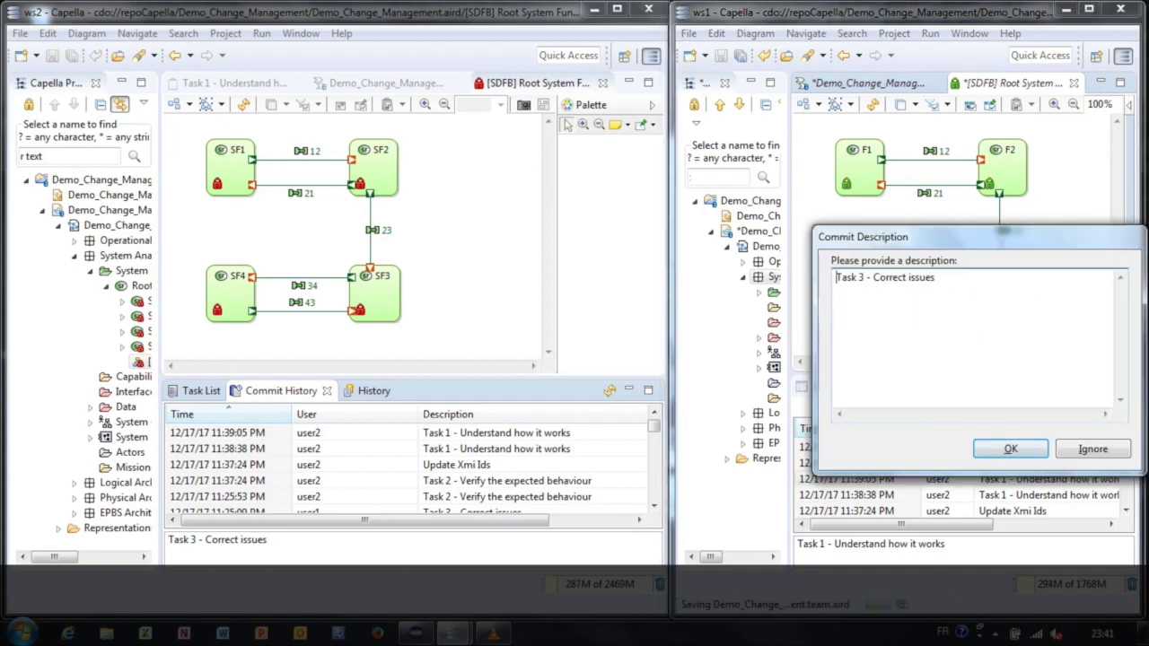
key(Return)
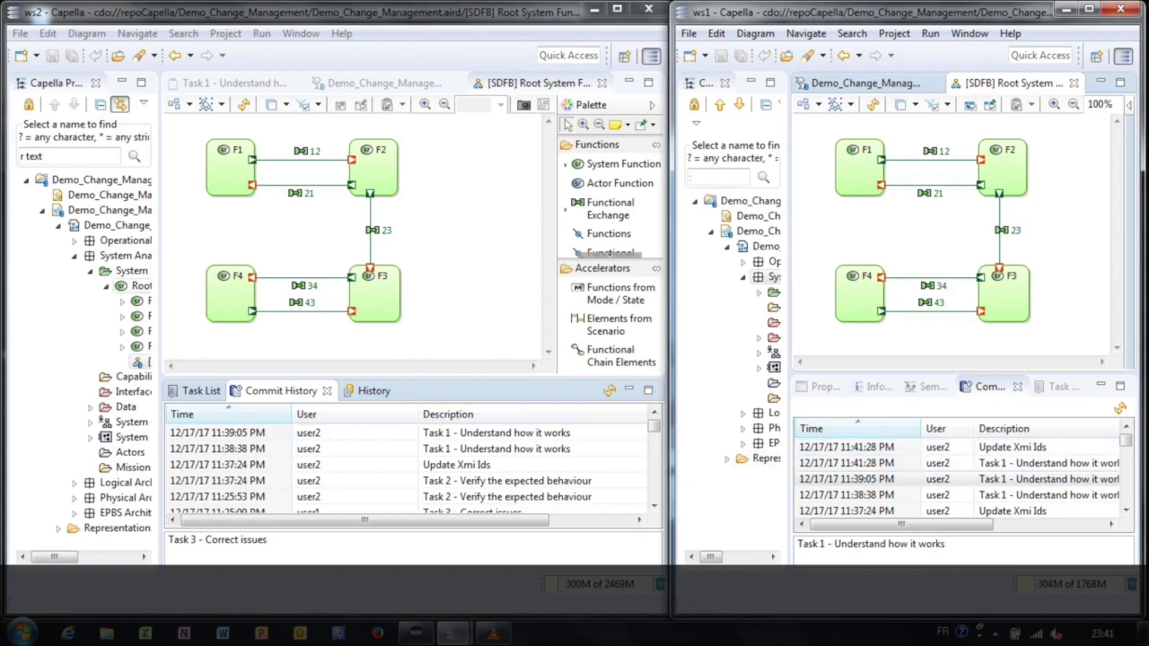
- In the ws2 window, delete the four ports of exchanges 21 and 43 along with those exchanges, and save the model
click(140, 285)
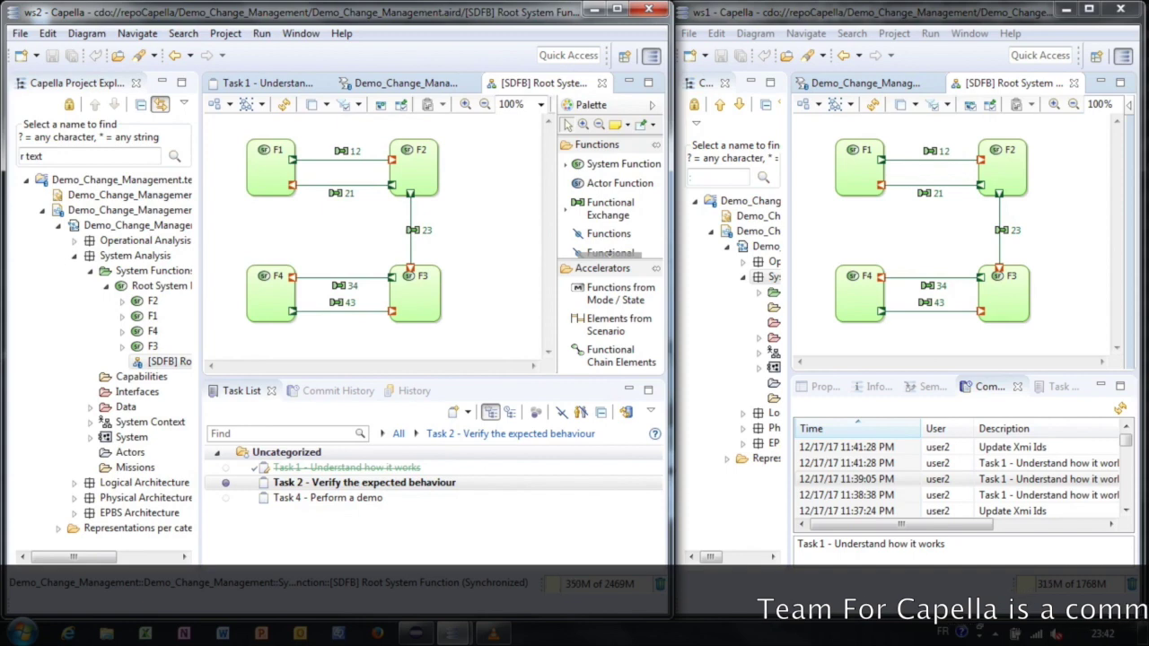
click(293, 185)
ctrl+click(391, 185)
ctrl+click(391, 310)
ctrl+click(293, 311)
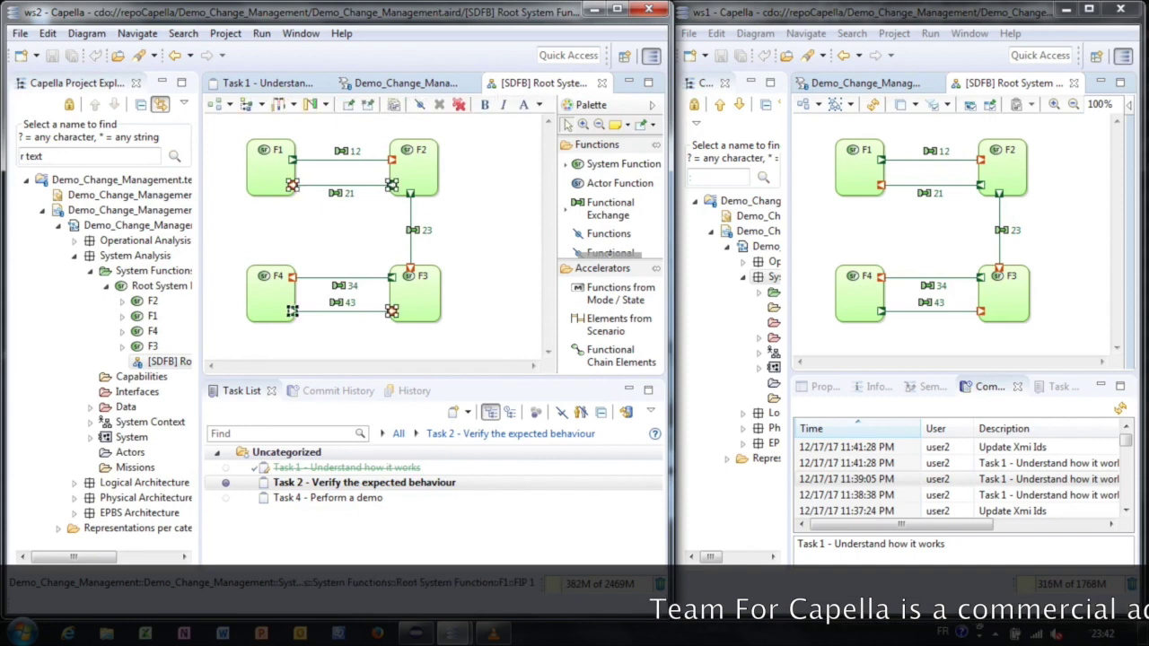
key(Delete)
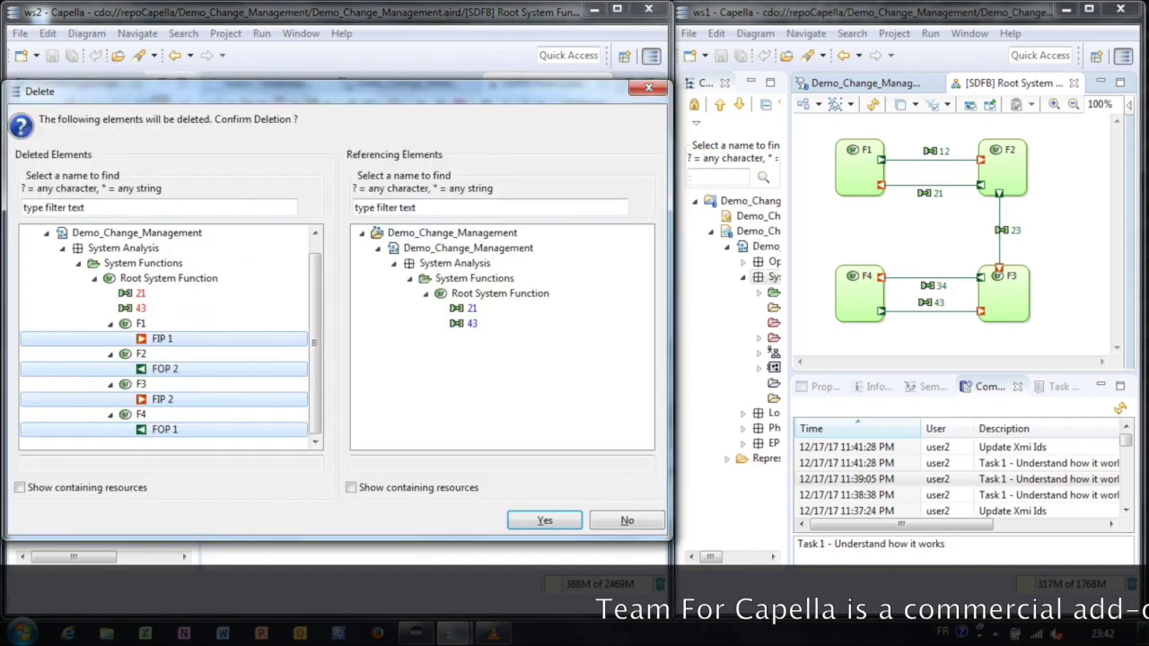
key(Return)
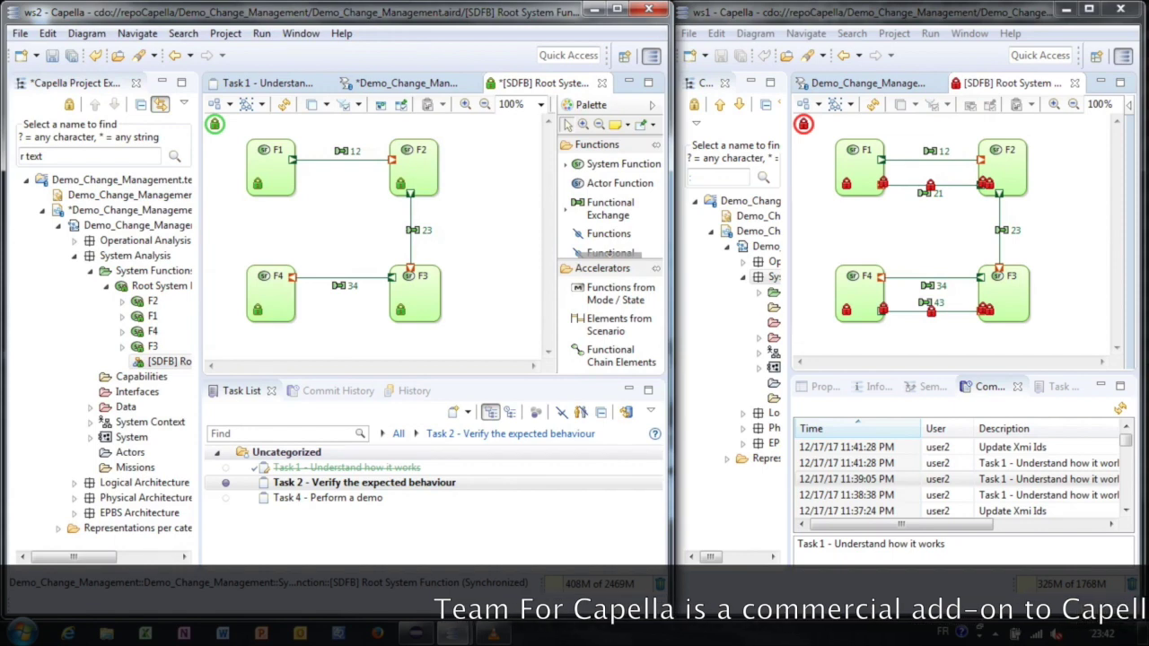
key(ctrl+s)
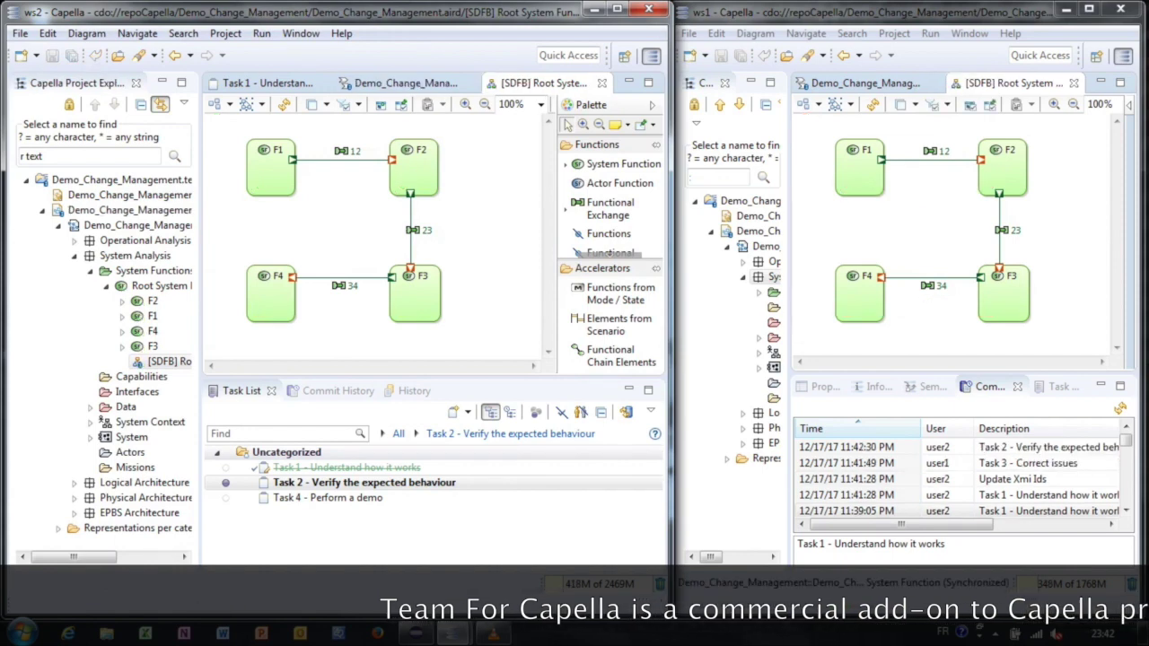
- Check the newest commit in the ws1 window, then inspect the history of functions F2, F1, F4 and F3 in the ws2 window
click(884, 447)
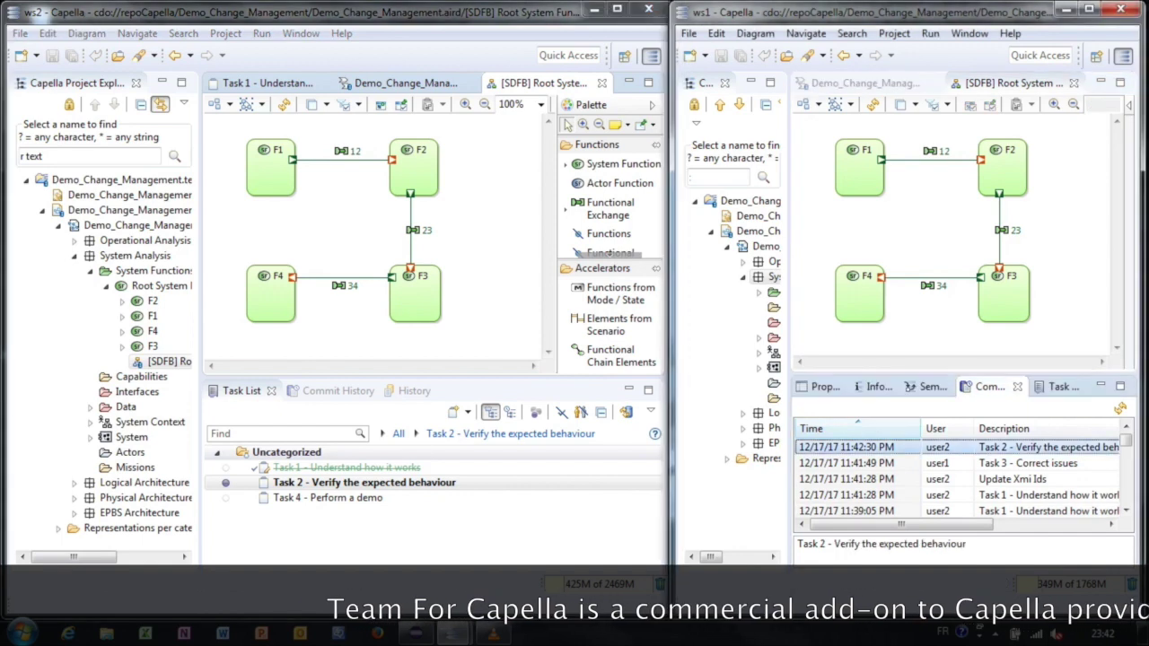
click(507, 323)
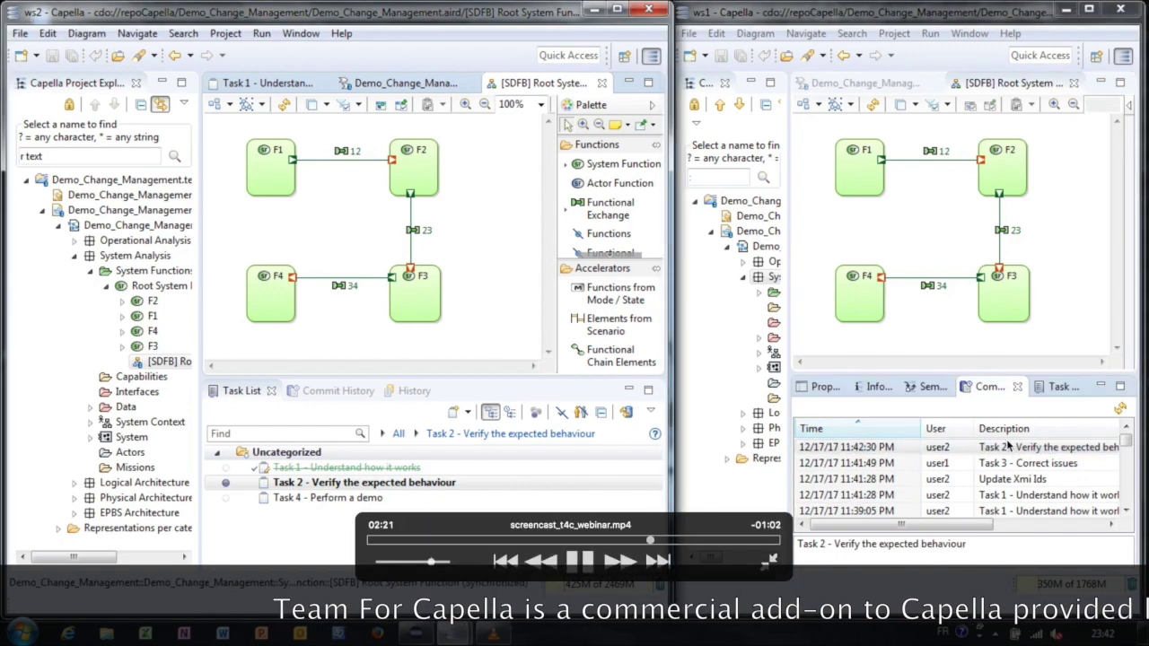
click(151, 302)
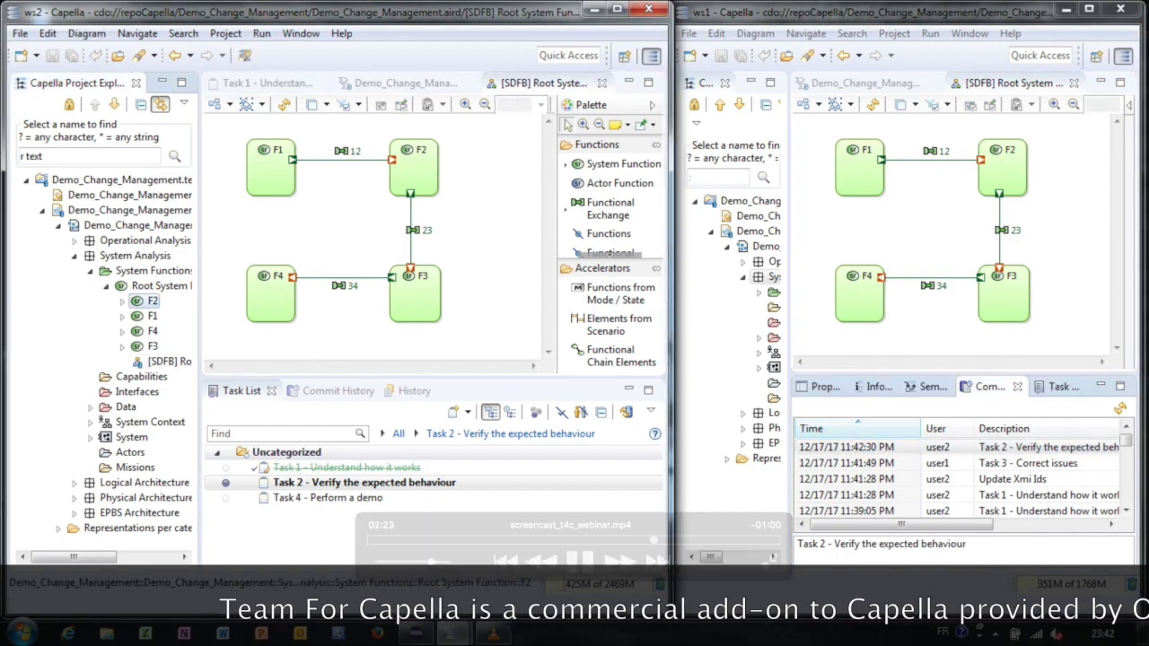
drag(408, 377, 409, 241)
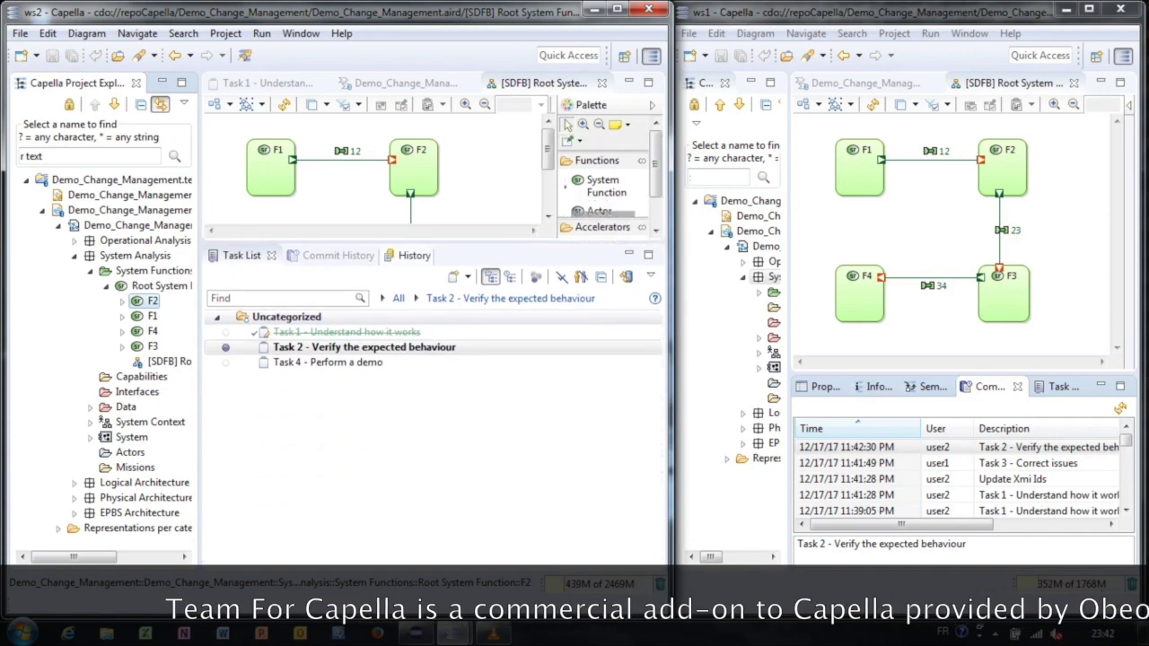
click(414, 255)
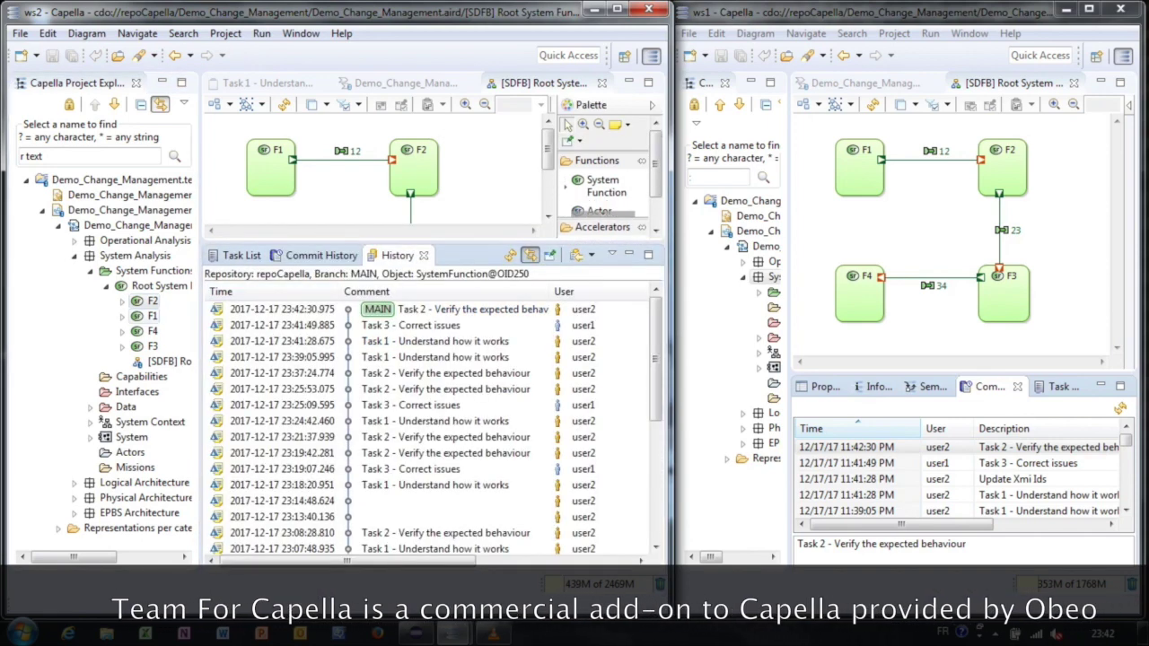
click(151, 316)
click(152, 331)
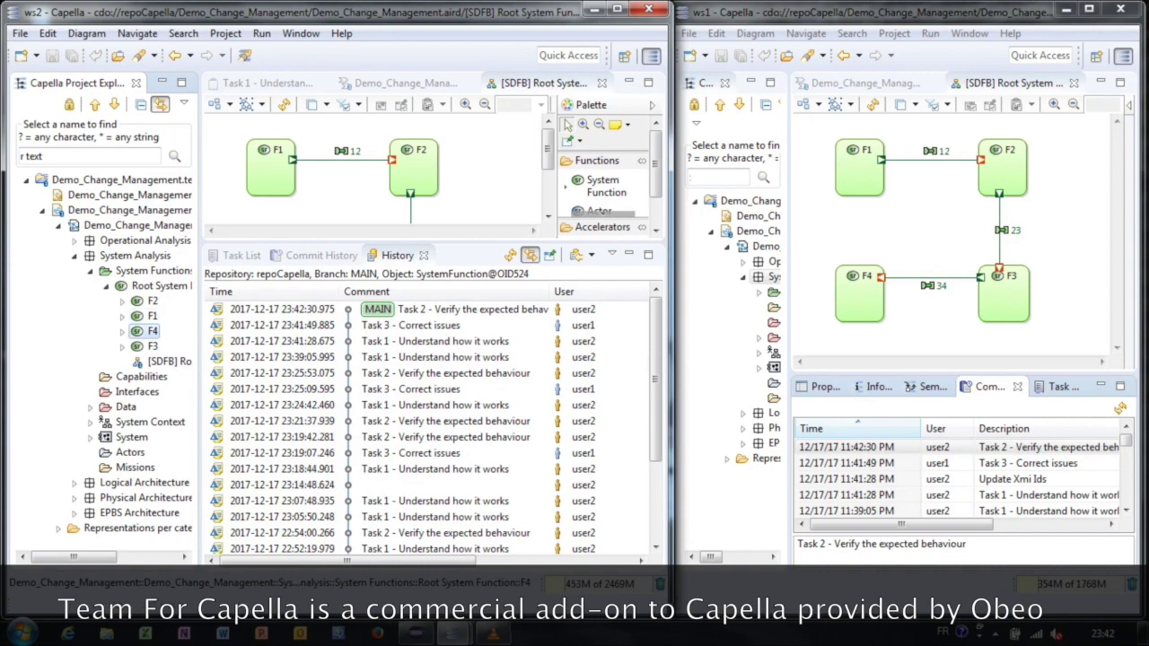
click(152, 346)
click(152, 301)
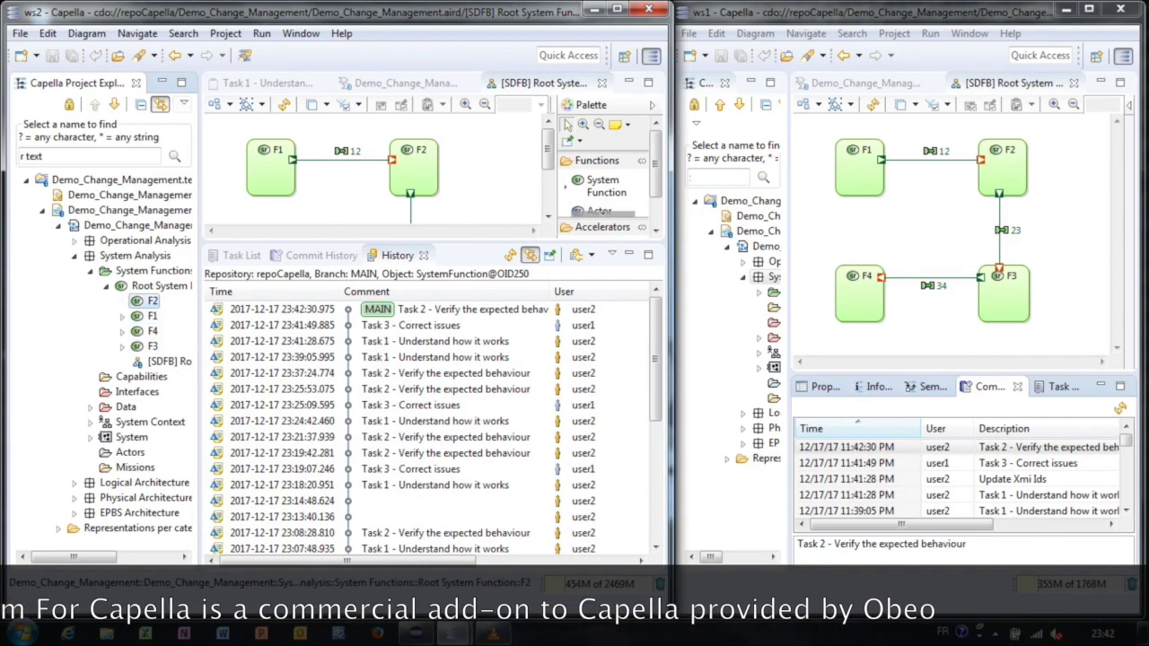
- Turn off the Function Port filter in the project explorer's customizations so function ports are listed
click(183, 104)
click(241, 125)
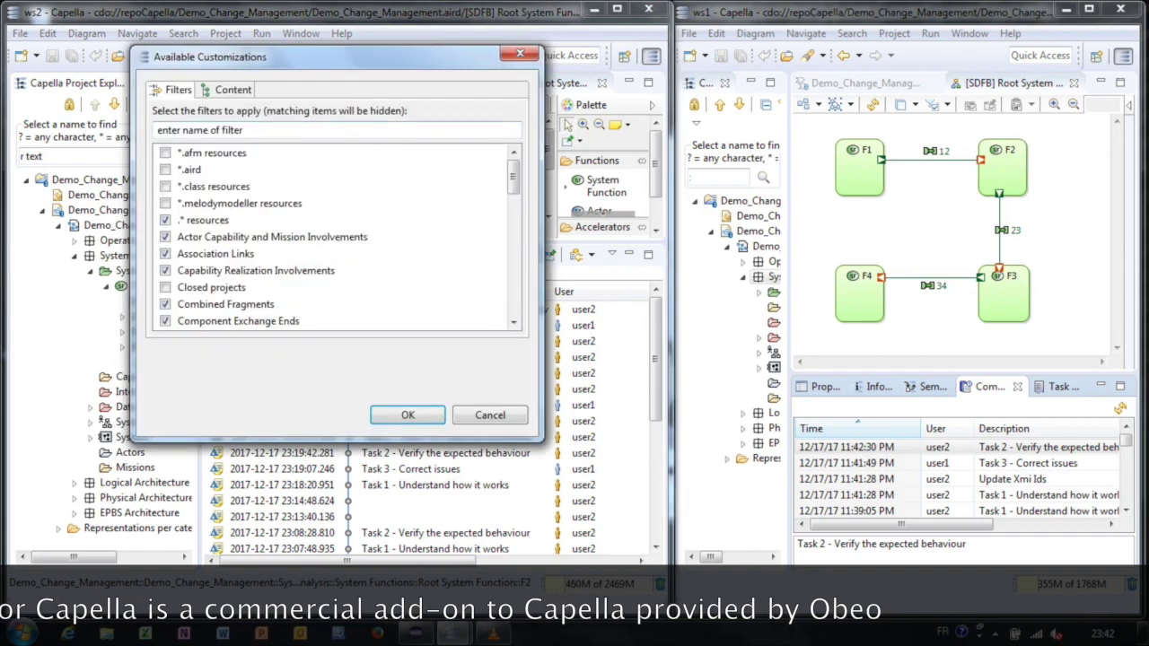
scroll(337, 237, down, 5)
scroll(336, 237, down, 3)
scroll(336, 237, up, 3)
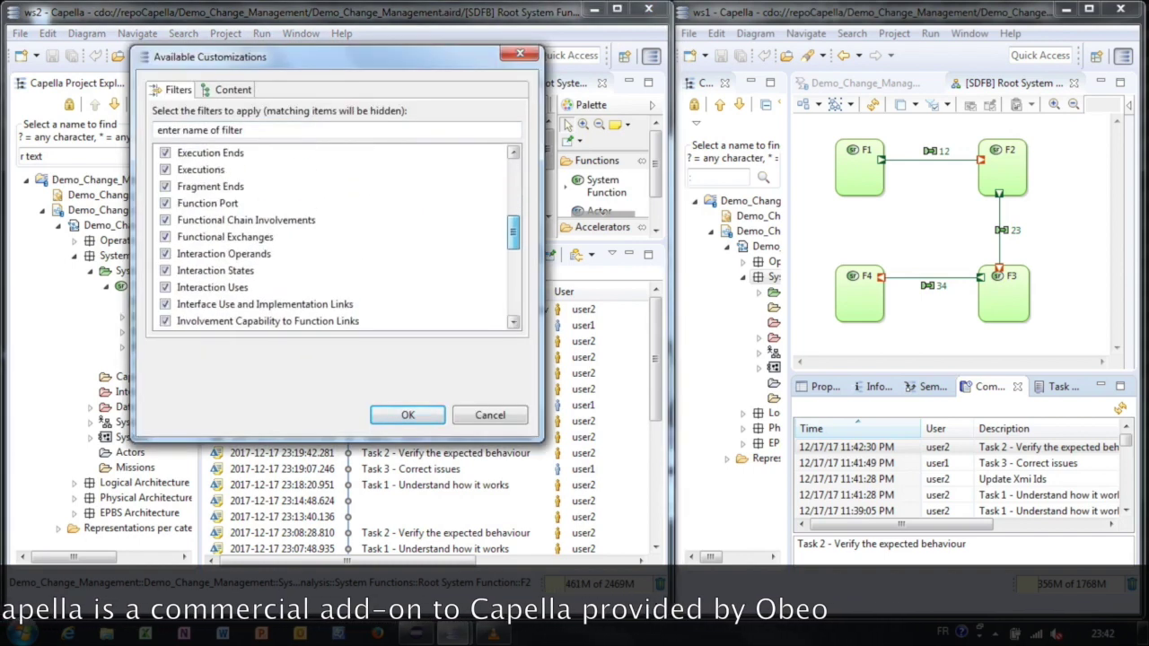
click(165, 220)
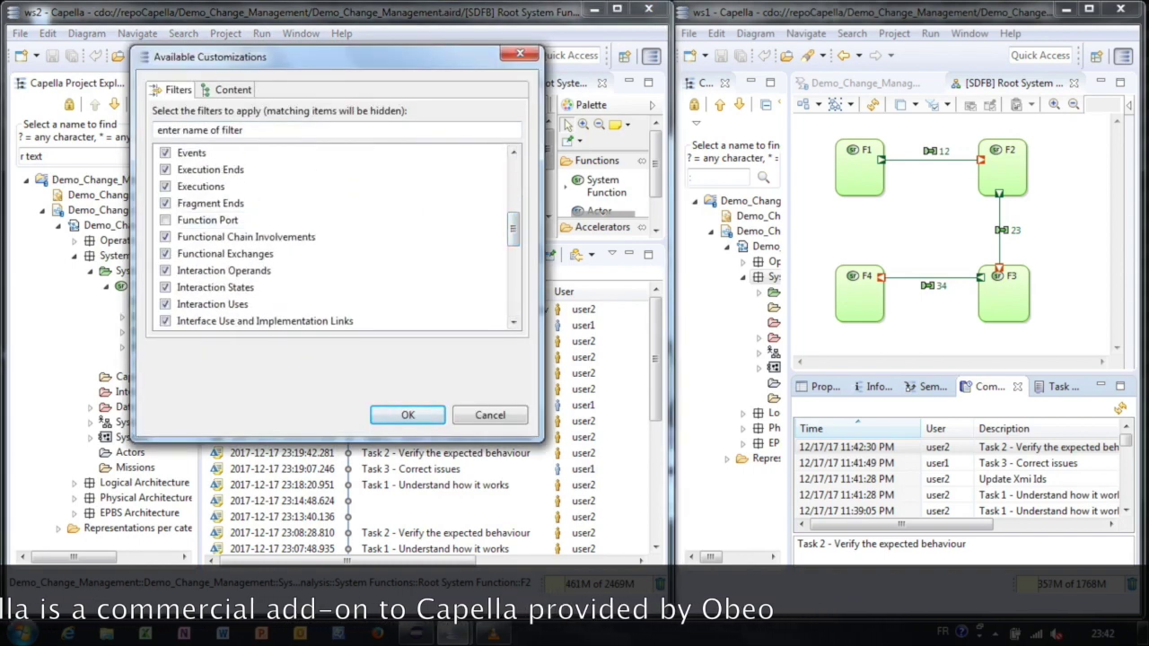
click(407, 415)
- Expand F2 in the project explorer and inspect the history of its ports and of F2 itself
click(122, 301)
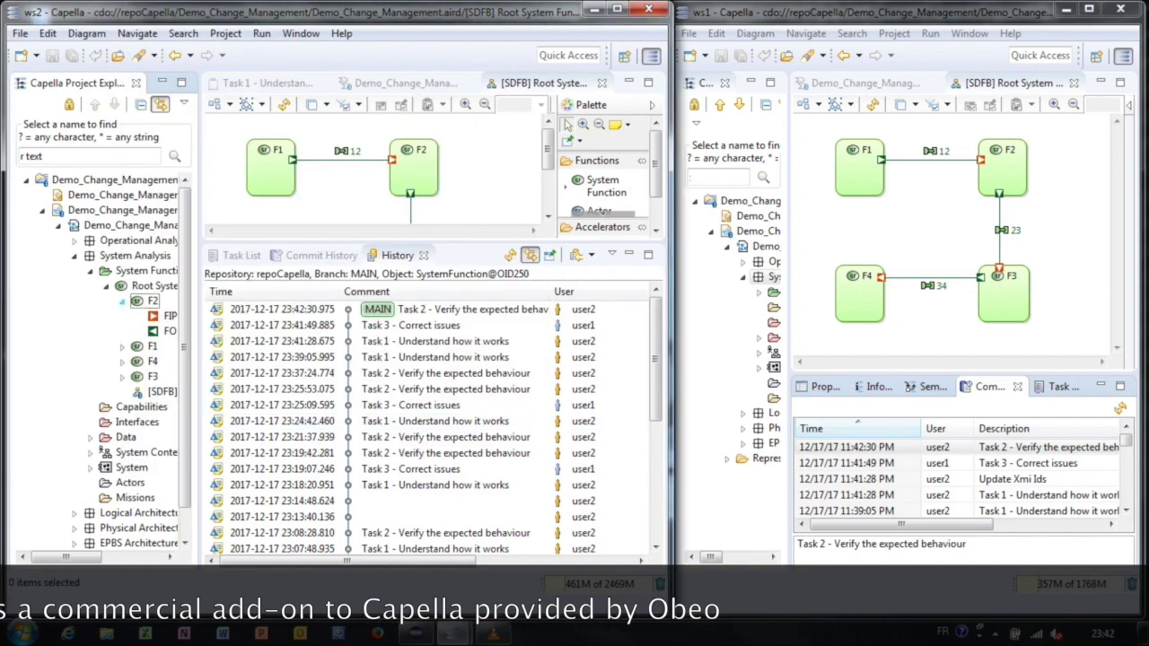
click(166, 317)
click(168, 331)
click(151, 301)
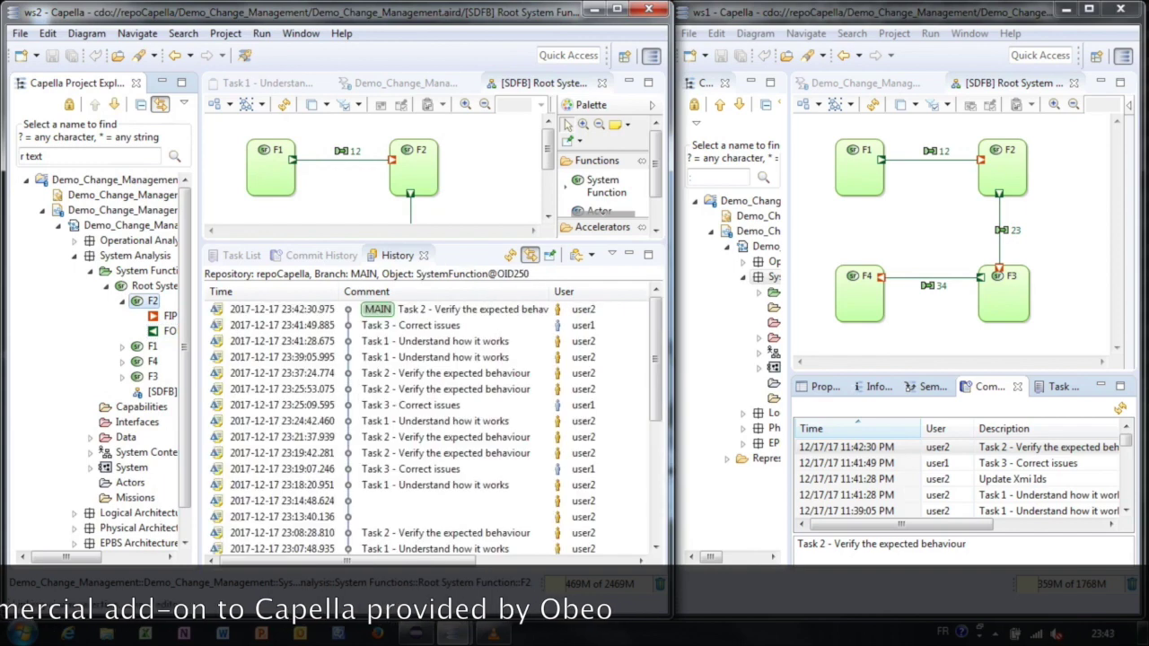
drag(435, 242, 435, 378)
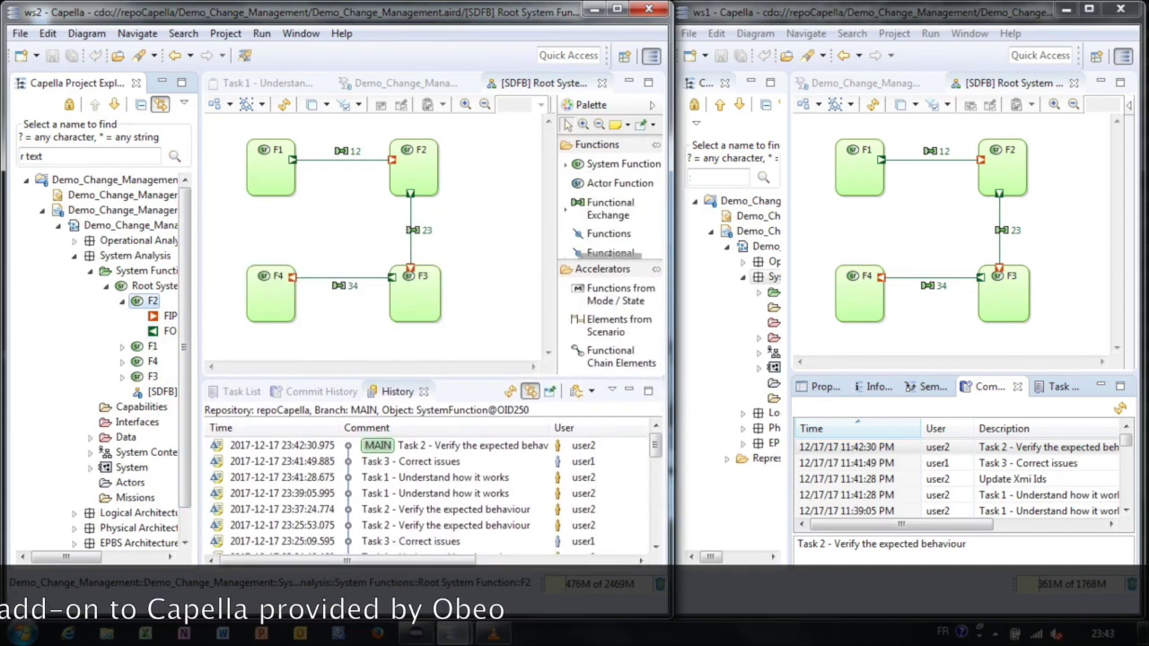
click(485, 314)
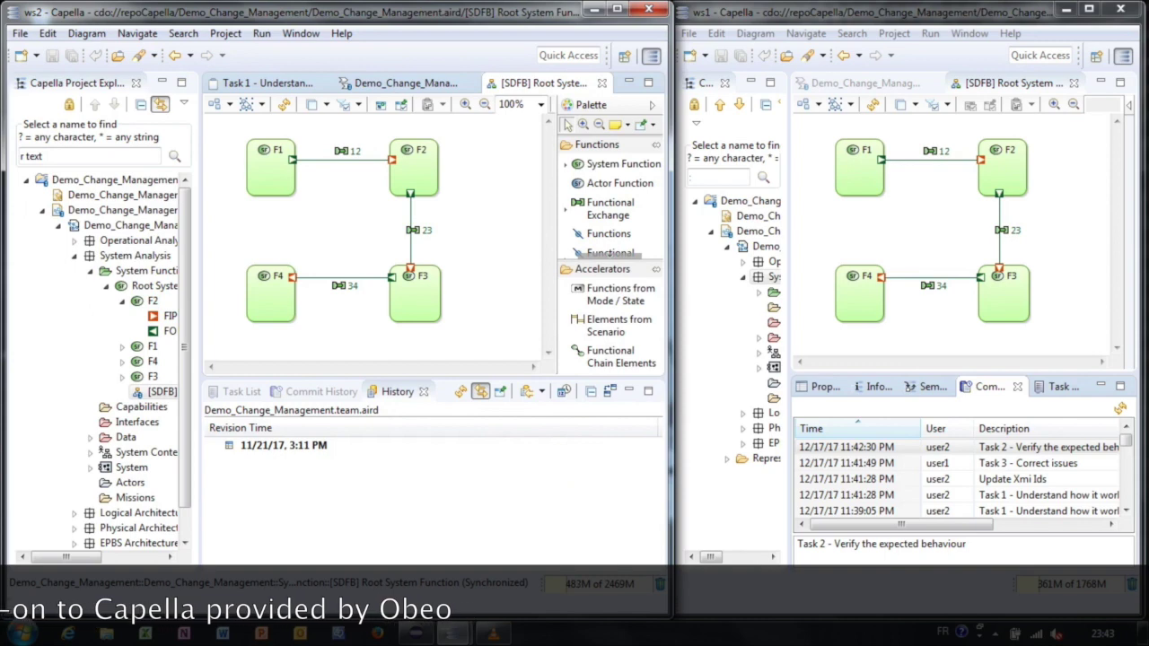
- In the commit history, compare the 11:42:30 PM Task 2 commit with the 11:41:28 PM Task 1 commit
click(314, 391)
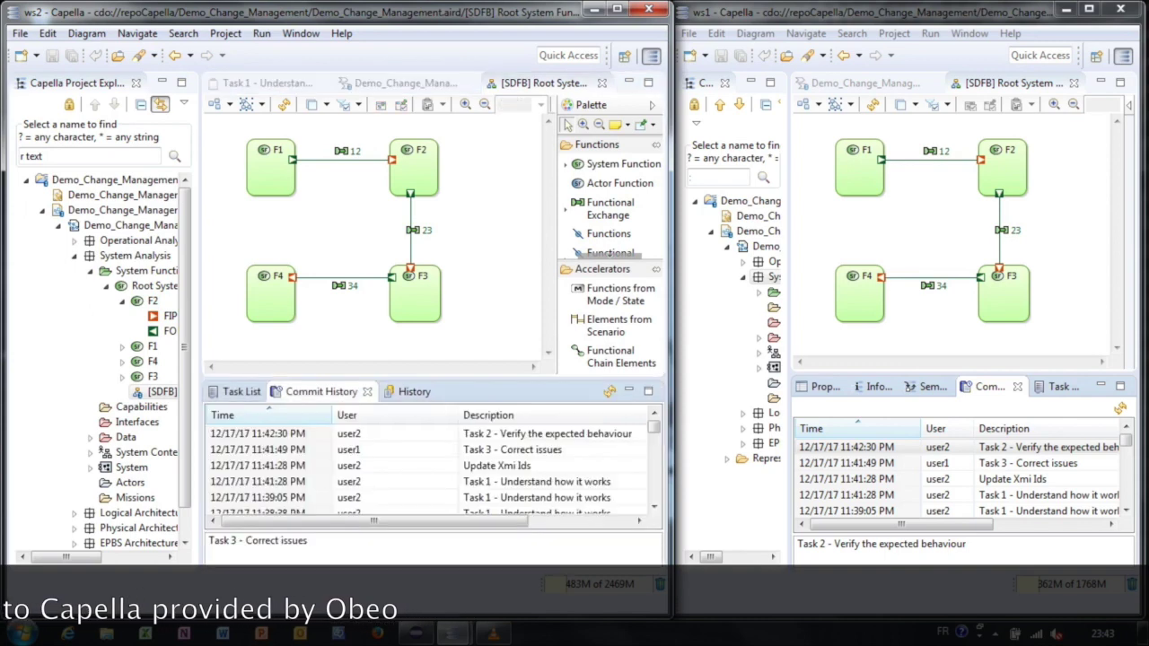
drag(435, 379, 435, 233)
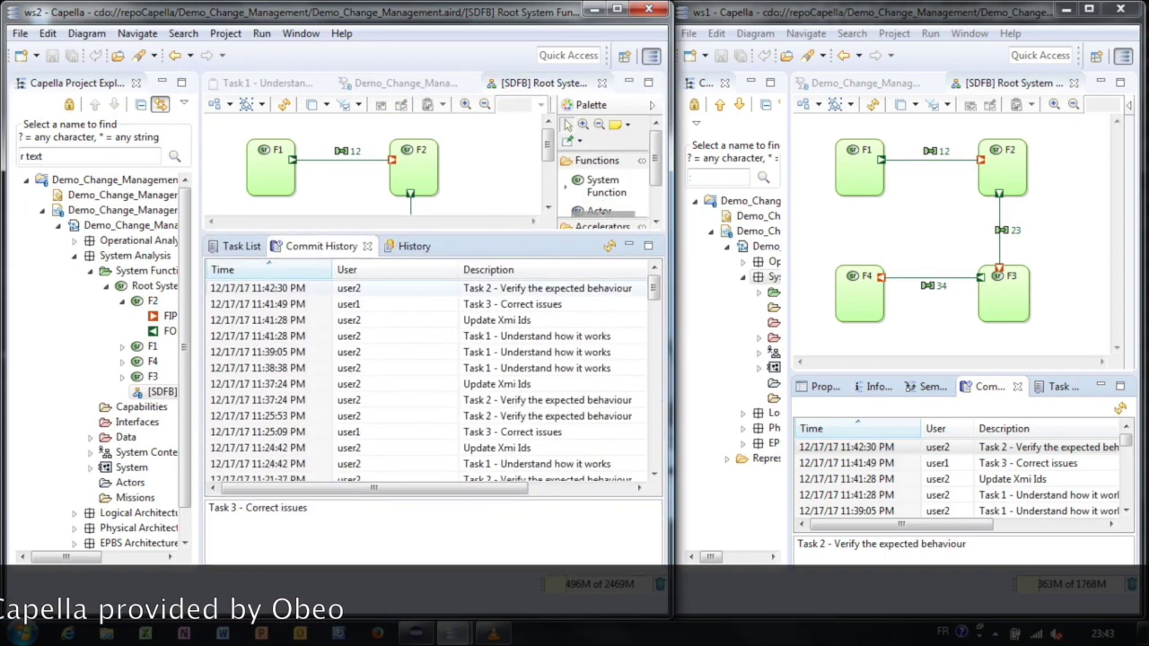
click(422, 288)
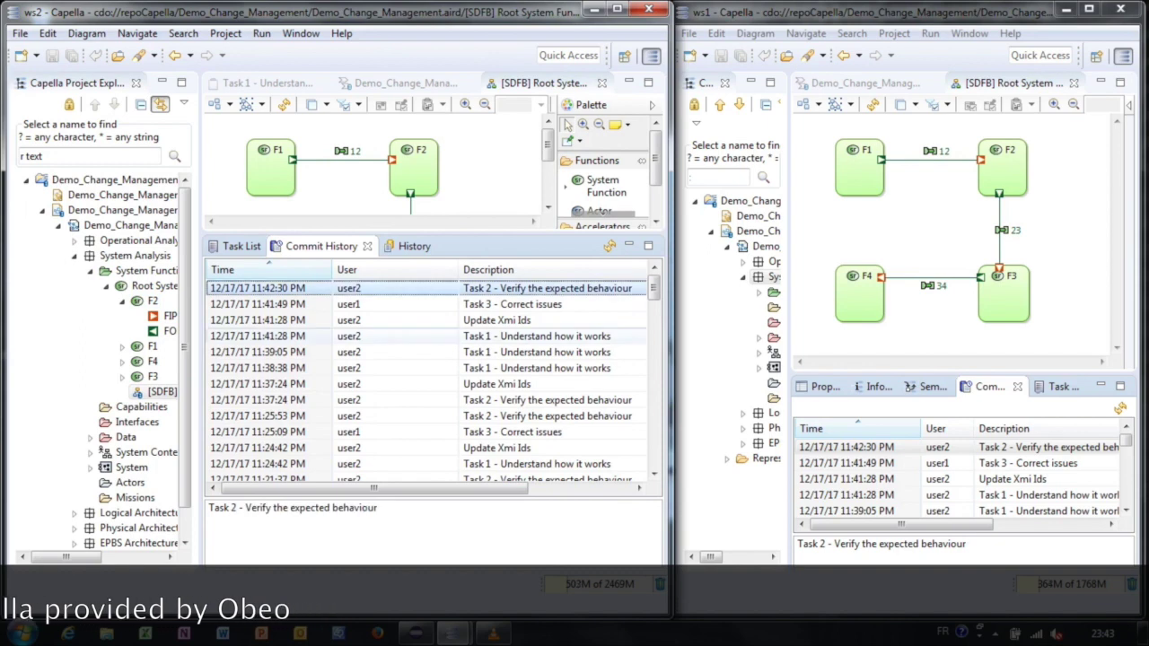
shift+click(413, 335)
click(413, 288)
ctrl+click(413, 336)
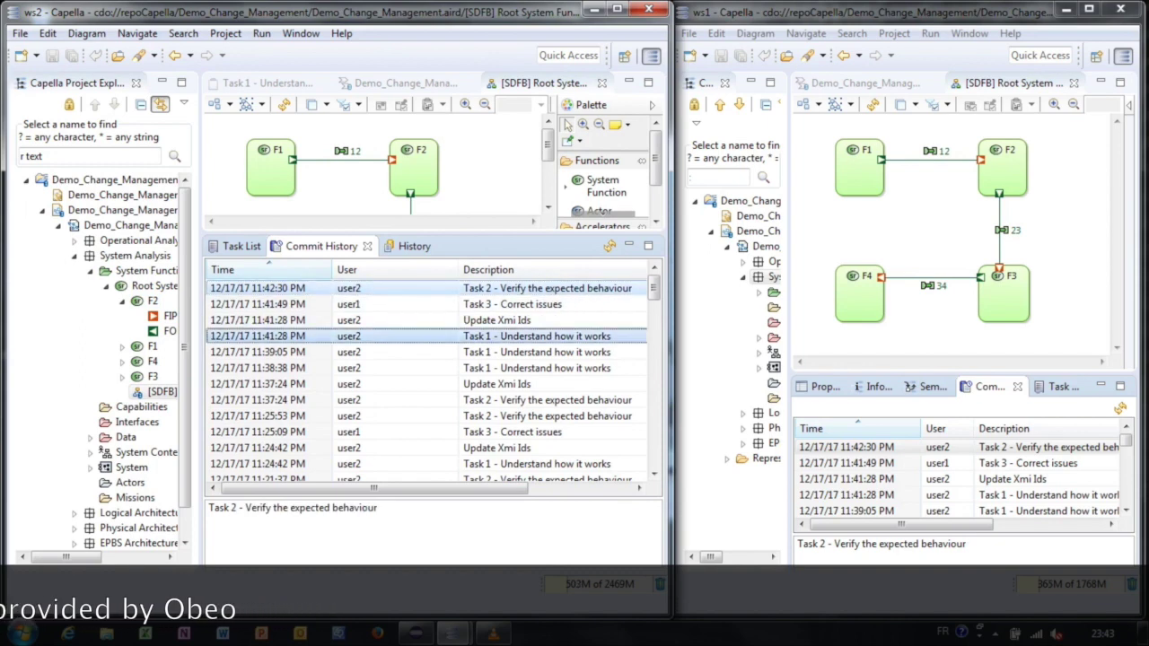
right_click(499, 336)
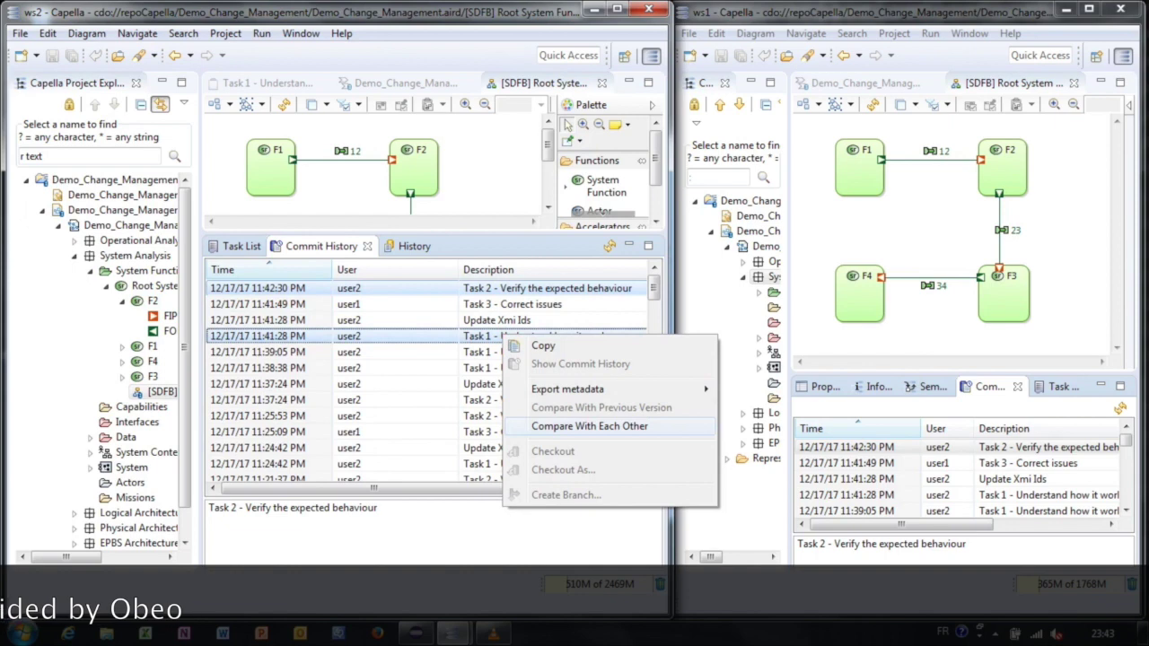
click(556, 428)
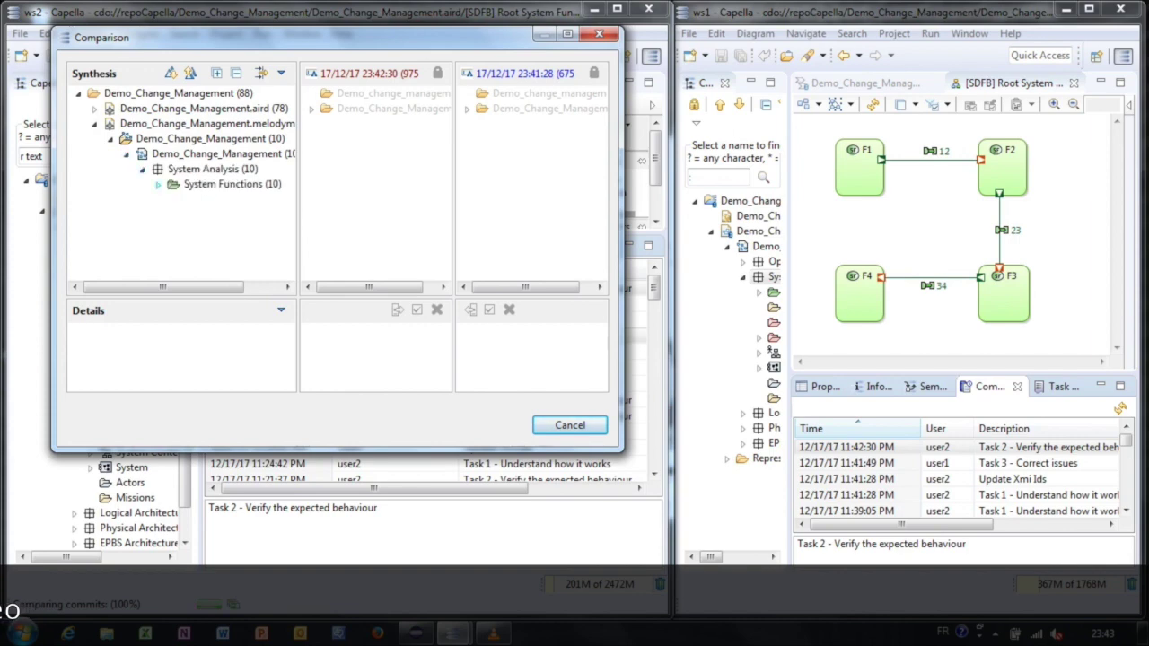
- Enlarge the comparison and examine the differences on exchange 21 and functions F3, F4 and F1 before closing it
click(221, 244)
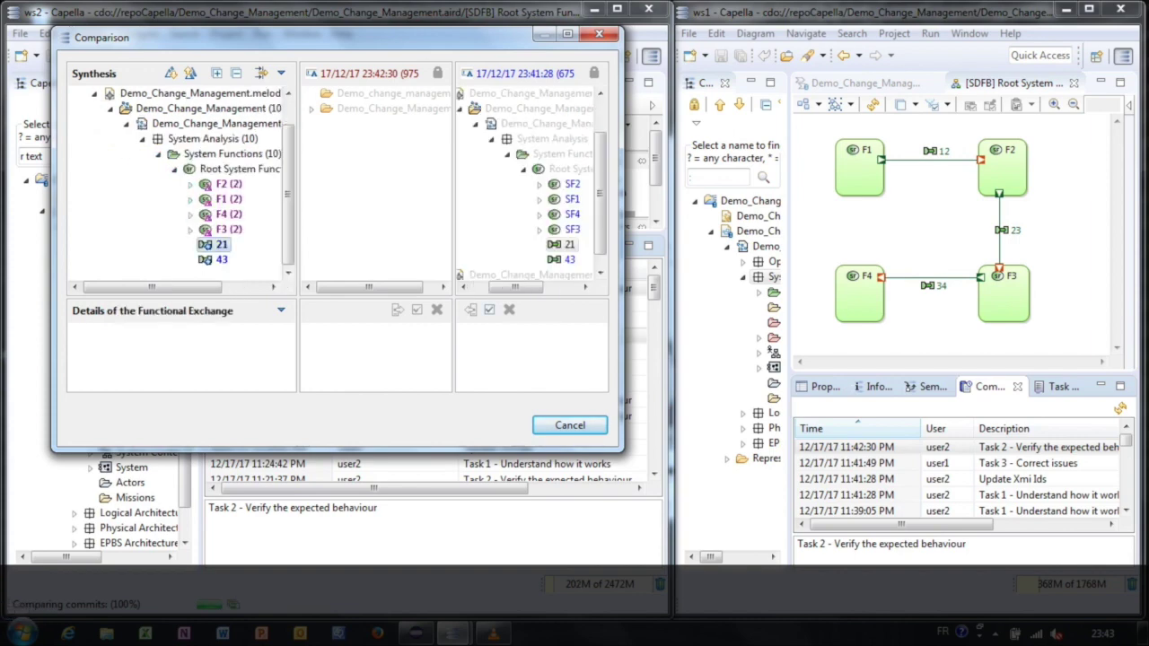
drag(622, 450, 911, 593)
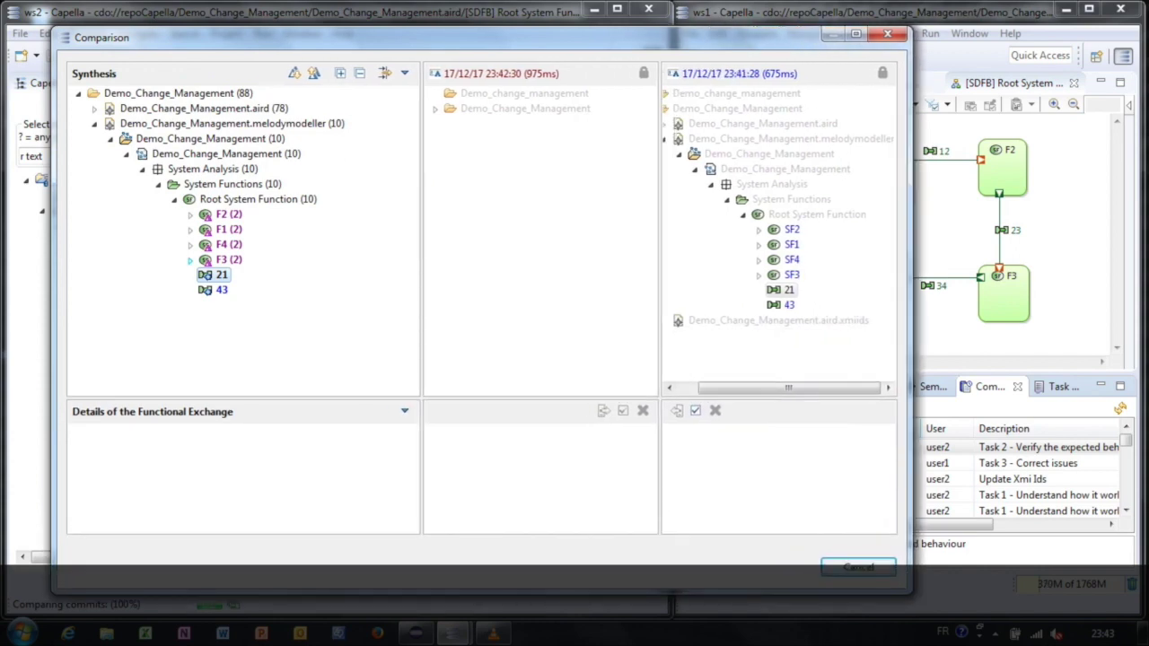
click(190, 260)
click(228, 245)
click(228, 230)
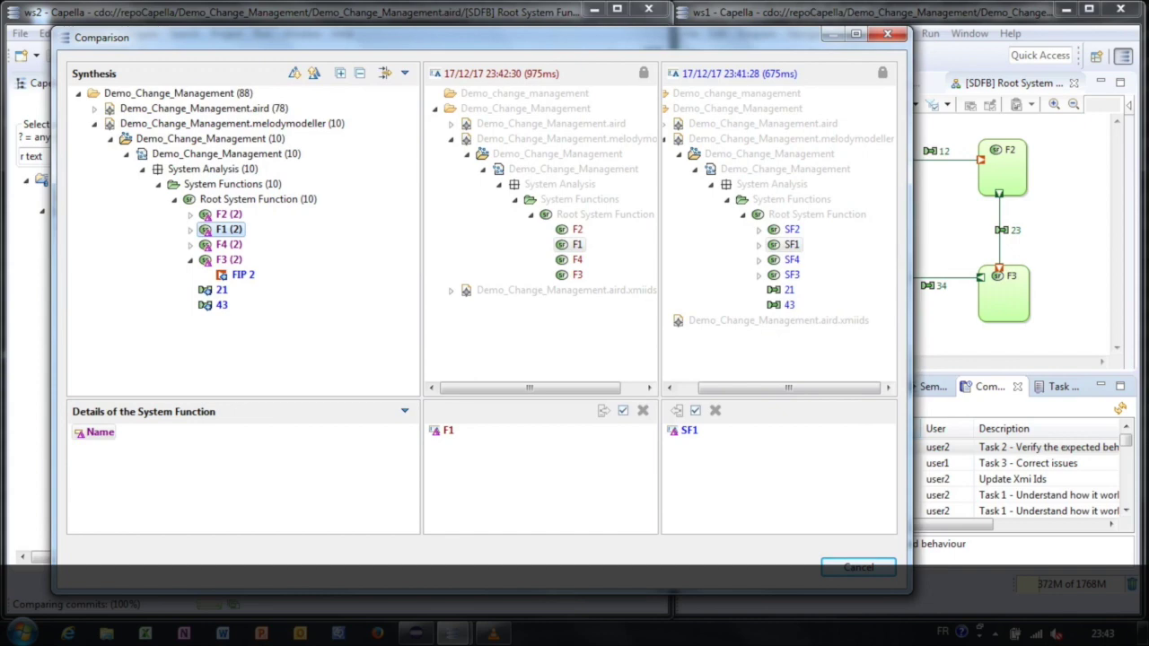
click(858, 567)
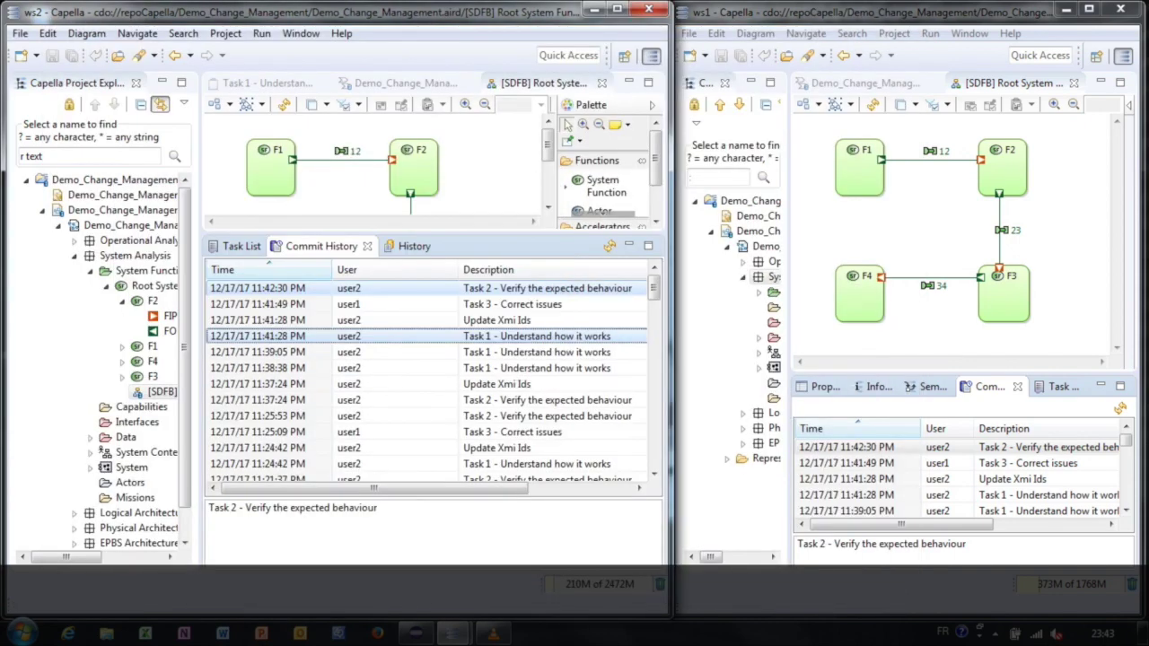
drag(433, 233, 433, 270)
click(493, 633)
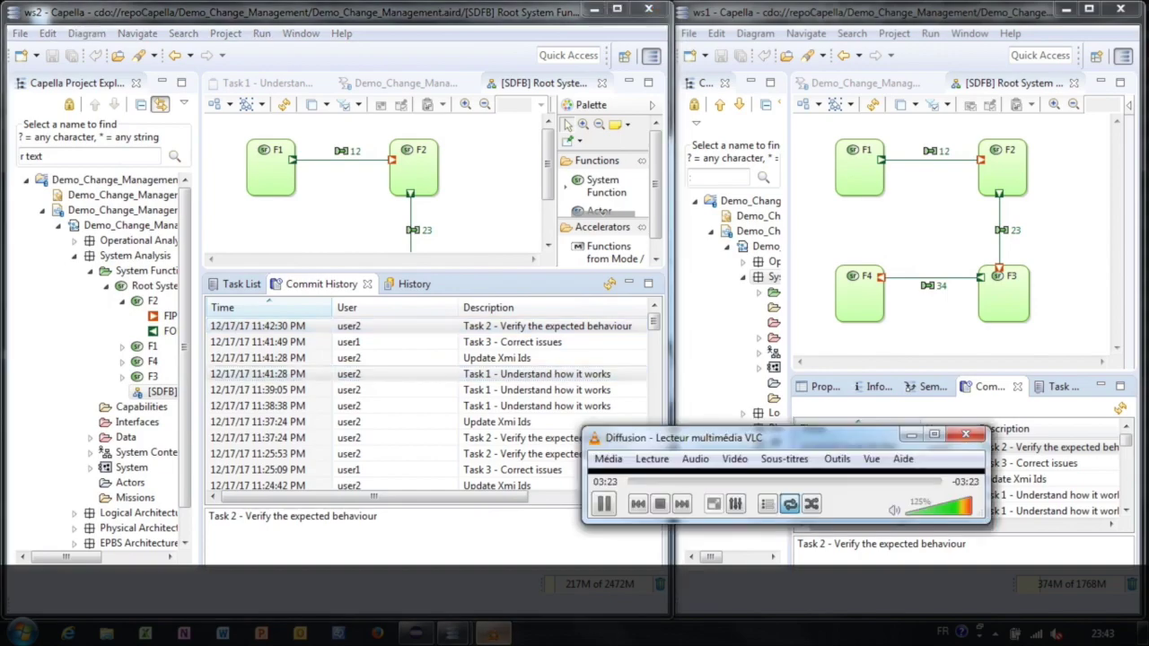